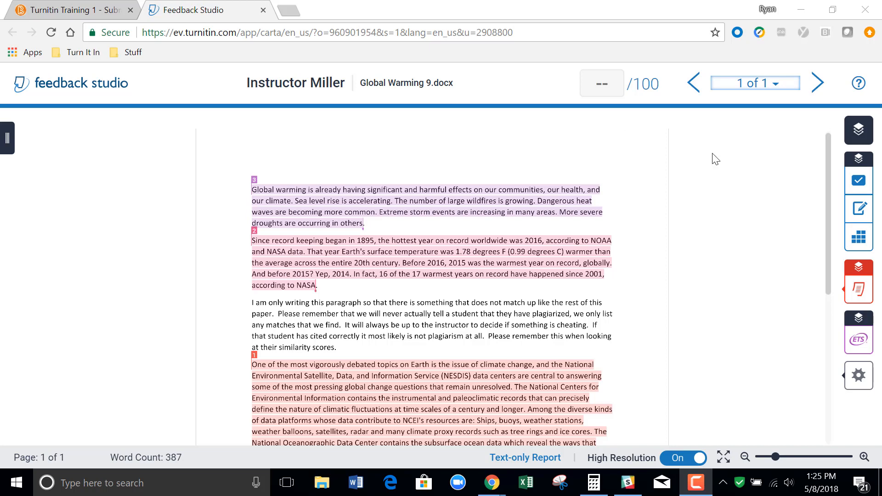
View the paper's page thumbnails, close them, and zoom the document out slightly.
{"action": "left_click_drag", "start_coordinate": [828, 161], "coordinate": [830, 140]}
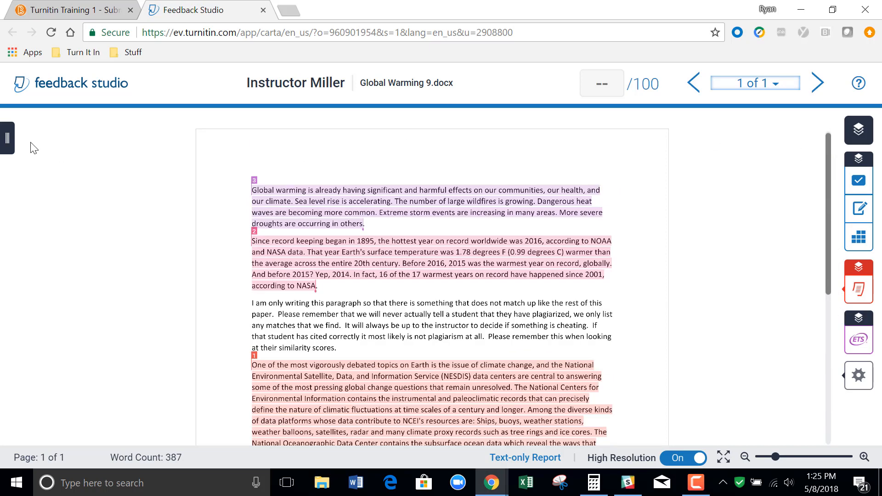
{"action": "left_click", "coordinate": [7, 137]}
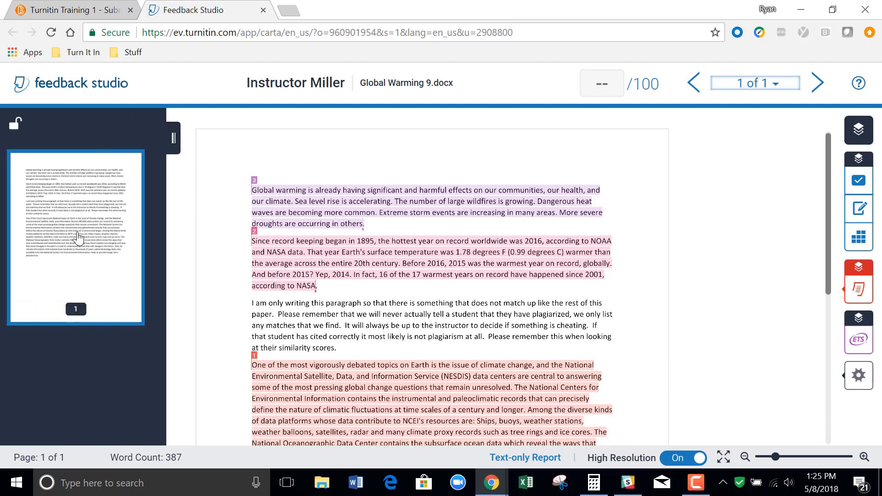
{"action": "left_click", "coordinate": [173, 139]}
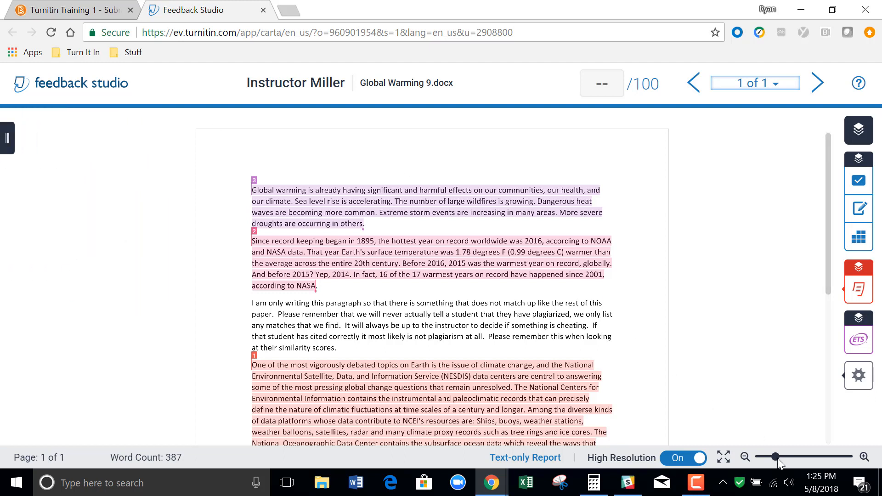
{"action": "mouse_move", "coordinate": [776, 459]}
{"action": "left_mouse_down"}
{"action": "mouse_move", "coordinate": [798, 457]}
{"action": "mouse_move", "coordinate": [775, 462]}
{"action": "left_mouse_up"}
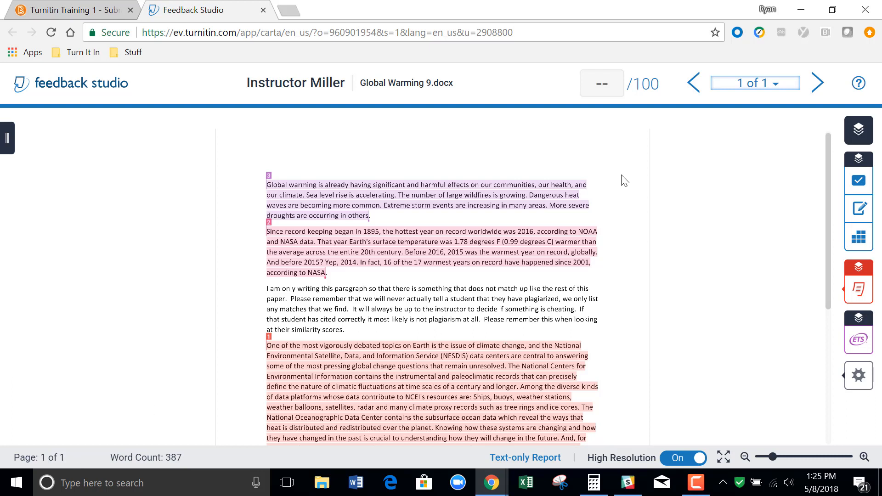
Set the paper's grade to 76 out of 100.
{"action": "left_click", "coordinate": [618, 84]}
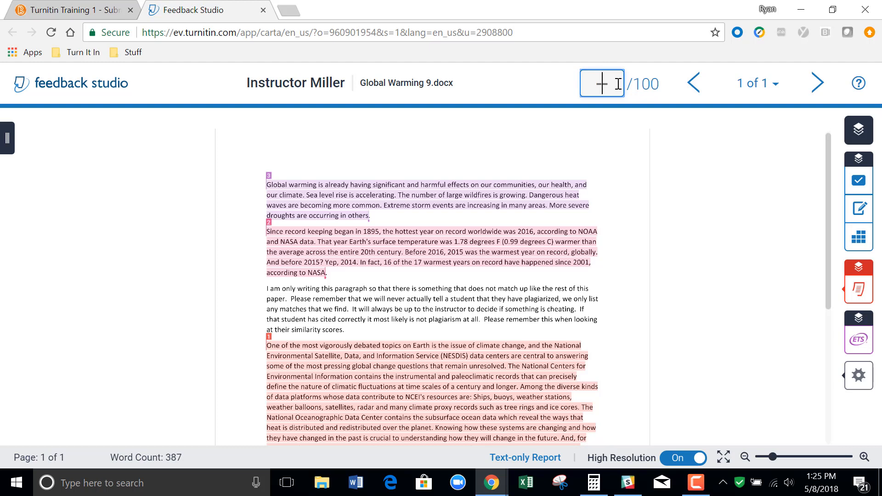
{"action": "type", "text": "76"}
{"action": "left_click", "coordinate": [554, 90]}
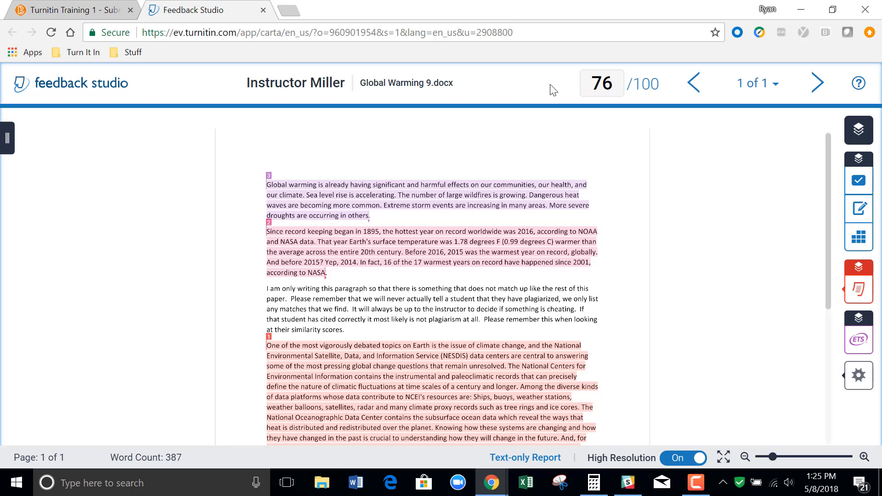
Replace the paper's grade with 65 out of 100.
{"action": "left_click", "coordinate": [615, 89]}
{"action": "key", "text": "BackSpace"}
{"action": "key", "text": "BackSpace"}
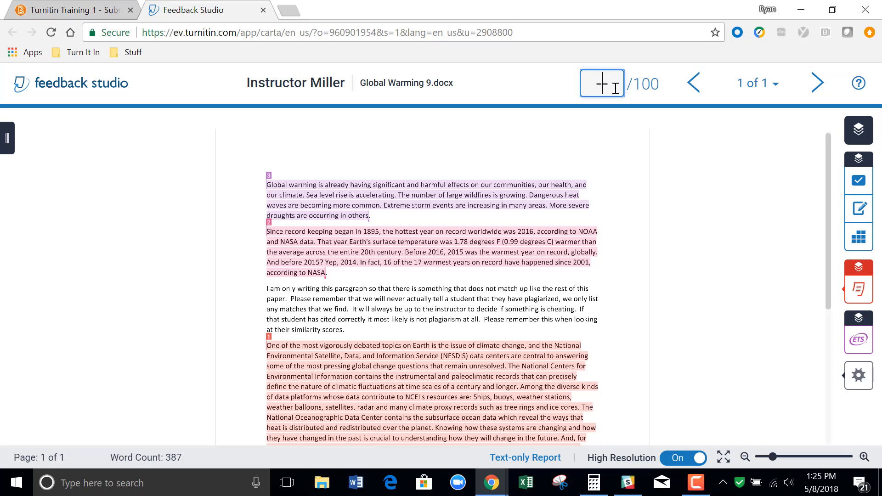
{"action": "type", "text": "65"}
{"action": "left_click", "coordinate": [563, 92]}
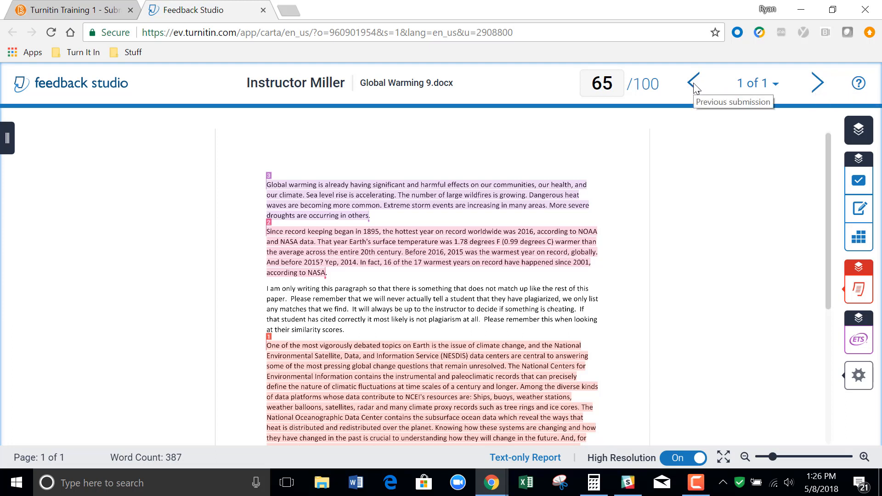
Check the list of submissions and the available help articles, closing each afterwards.
{"action": "left_click", "coordinate": [777, 86]}
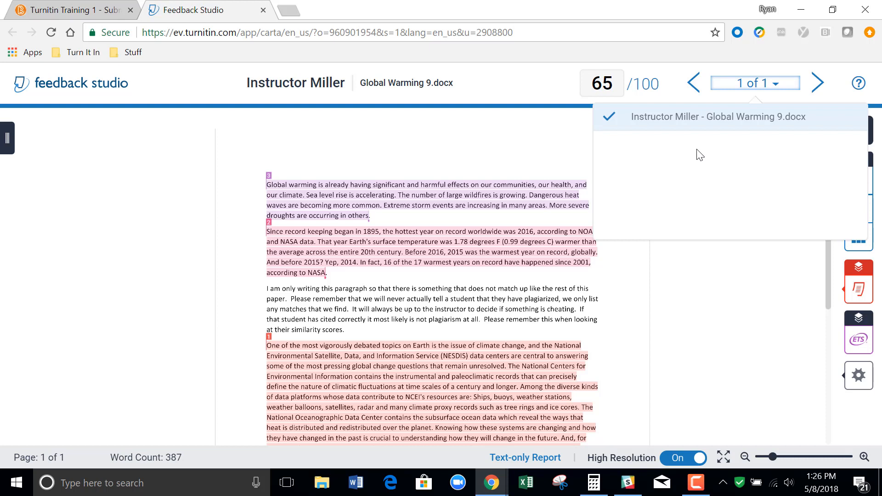
{"action": "left_click", "coordinate": [830, 83]}
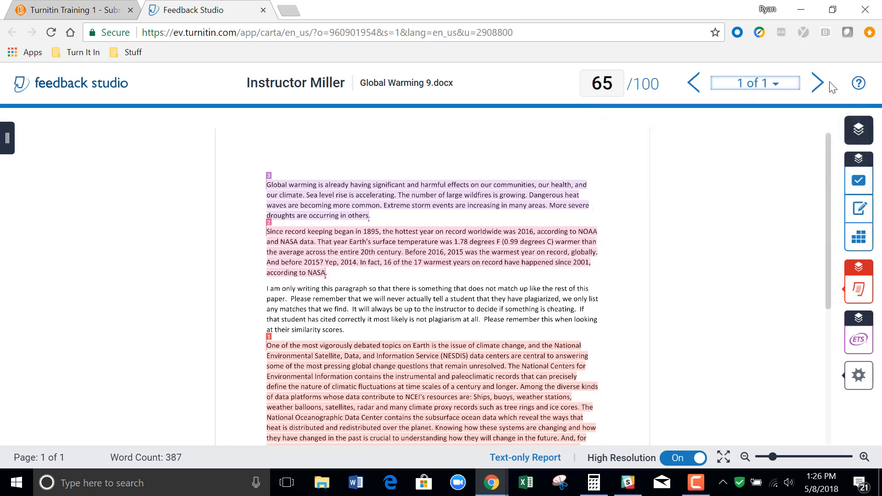
{"action": "left_click", "coordinate": [859, 85]}
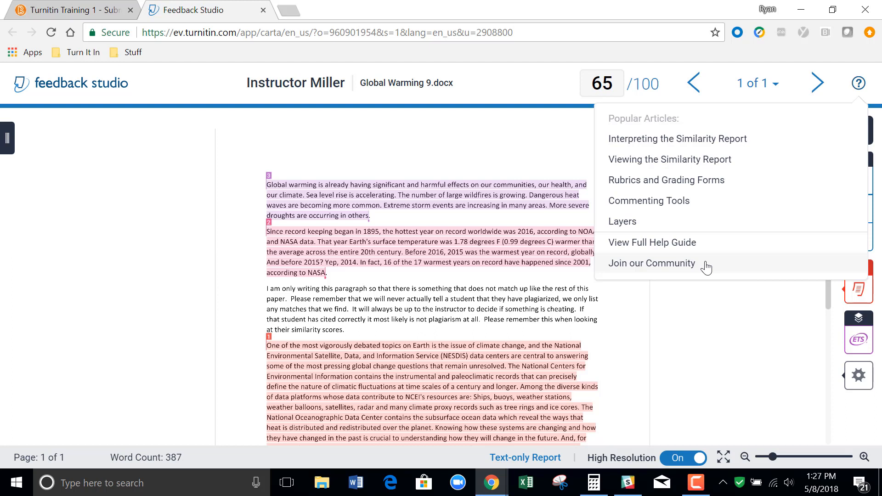
{"action": "left_click", "coordinate": [713, 296]}
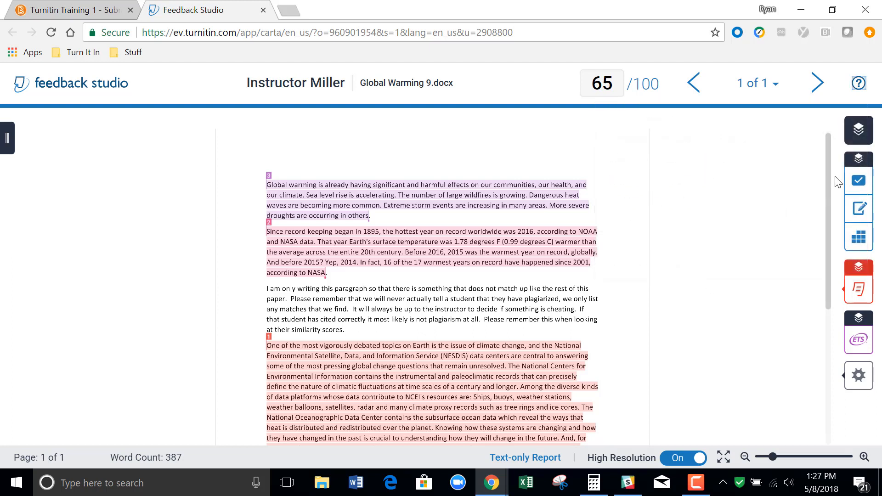
{"action": "left_click_drag", "start_coordinate": [827, 177], "coordinate": [837, 193]}
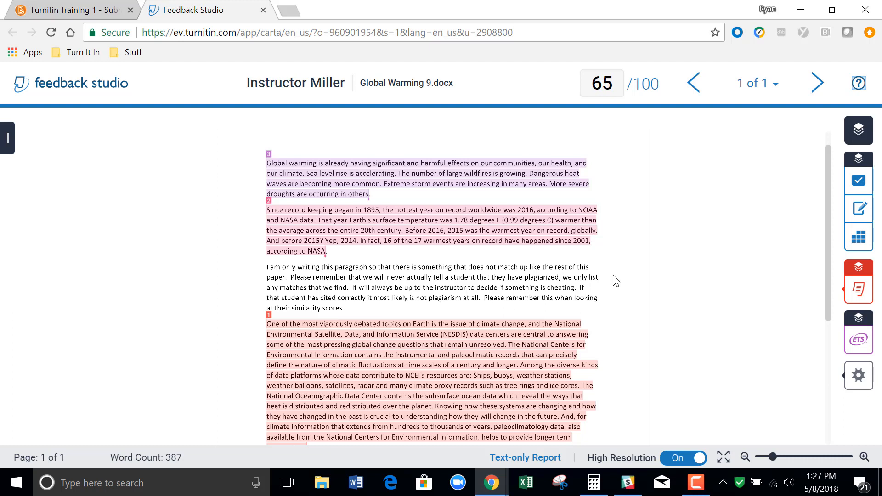
Turn on the e-rater layer in the active layers to show its marks on the paper.
{"action": "mouse_move", "coordinate": [858, 290]}
{"action": "left_click", "coordinate": [858, 131]}
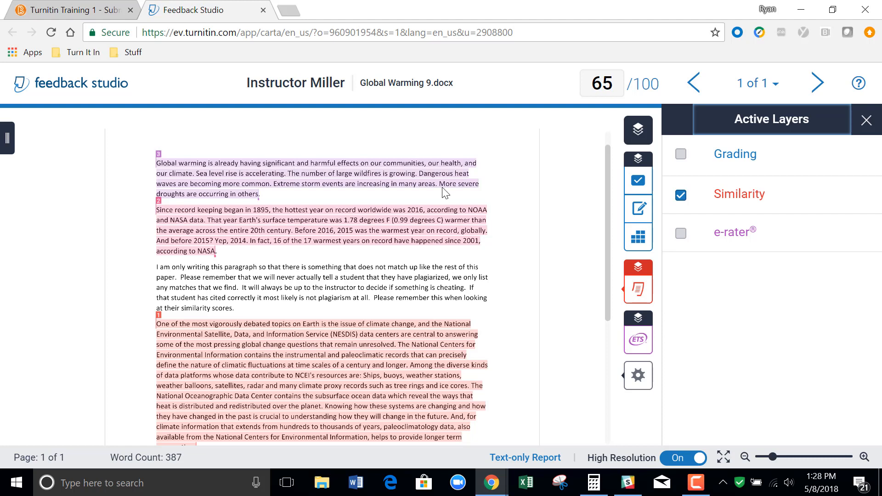
{"action": "left_click", "coordinate": [684, 236]}
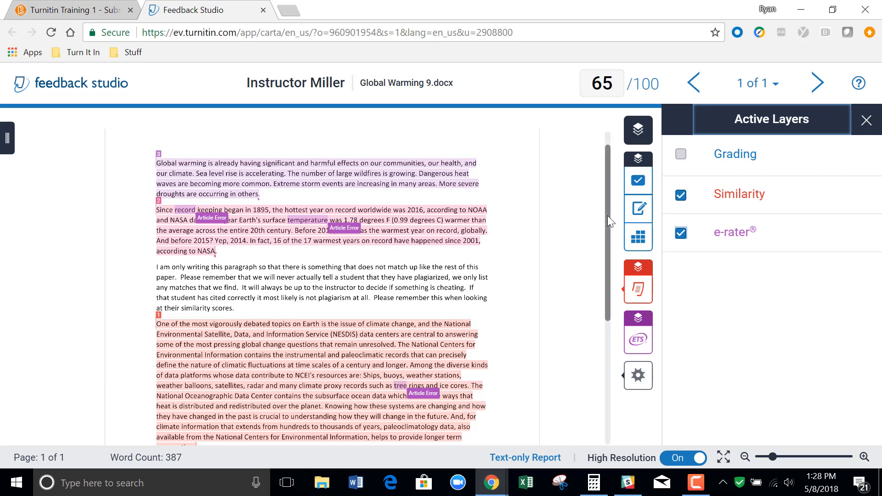
{"action": "left_click_drag", "start_coordinate": [608, 216], "coordinate": [619, 285]}
{"action": "scroll", "coordinate": [377, 209], "scroll_direction": "up", "scroll_amount": 3}
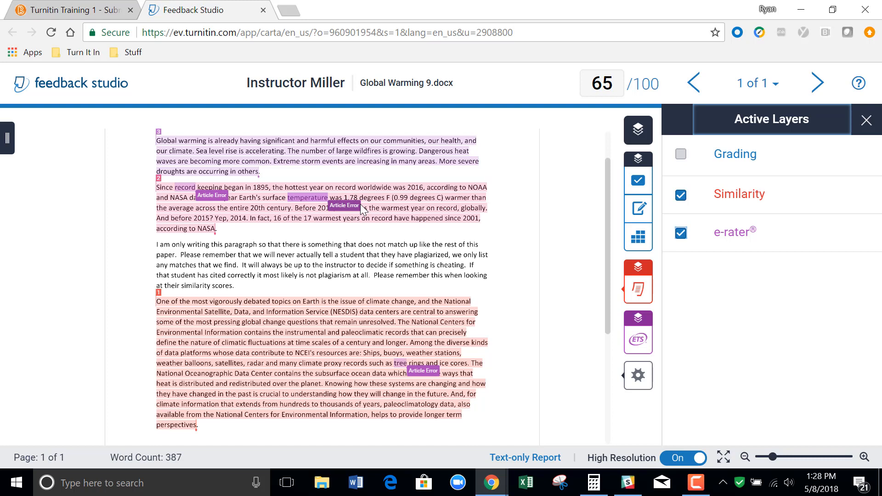
Add the comment "Please take a look at the handbook" to the Article Error mark for the word "record".
{"action": "left_click", "coordinate": [216, 200]}
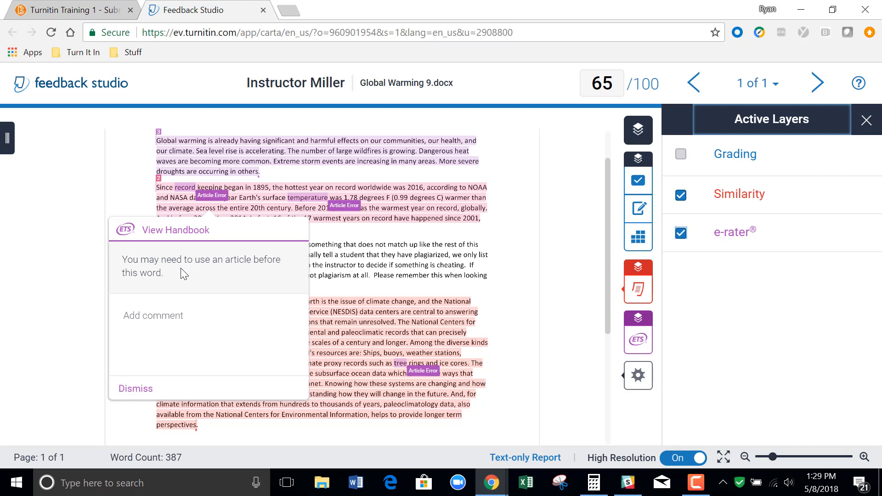
{"action": "left_click", "coordinate": [197, 320]}
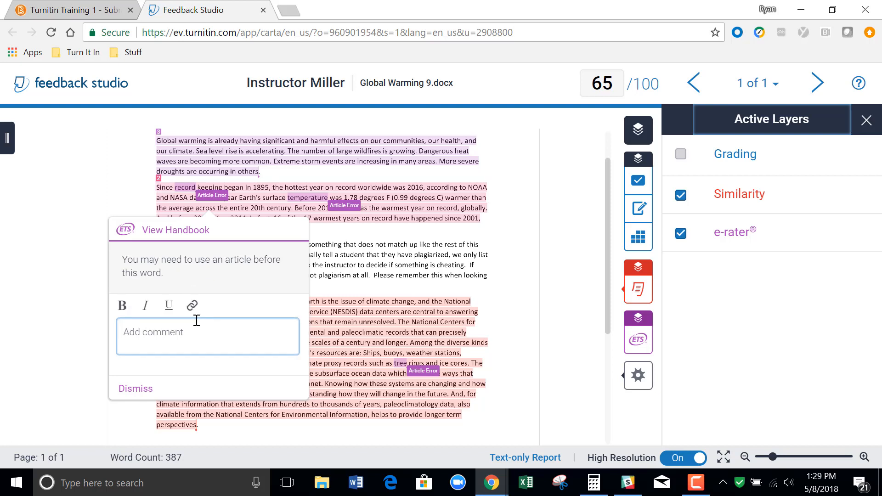
{"action": "type", "text": "Please take a look at the handbook"}
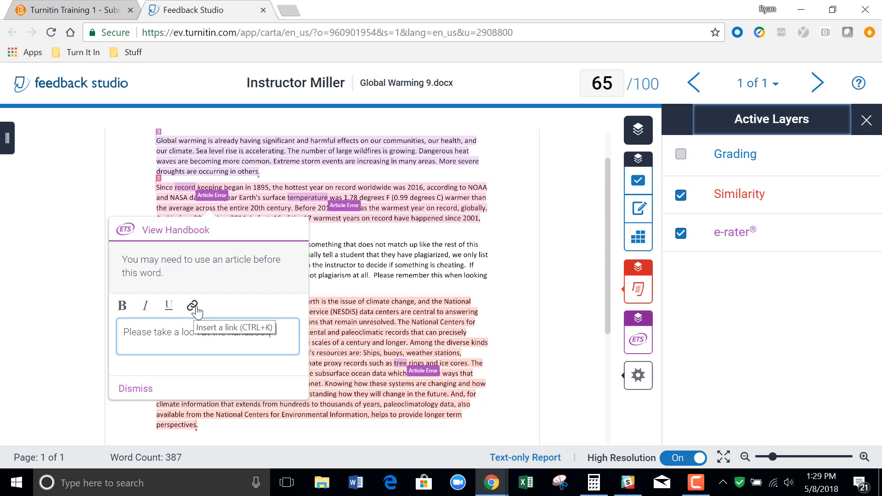
{"action": "left_click", "coordinate": [387, 285]}
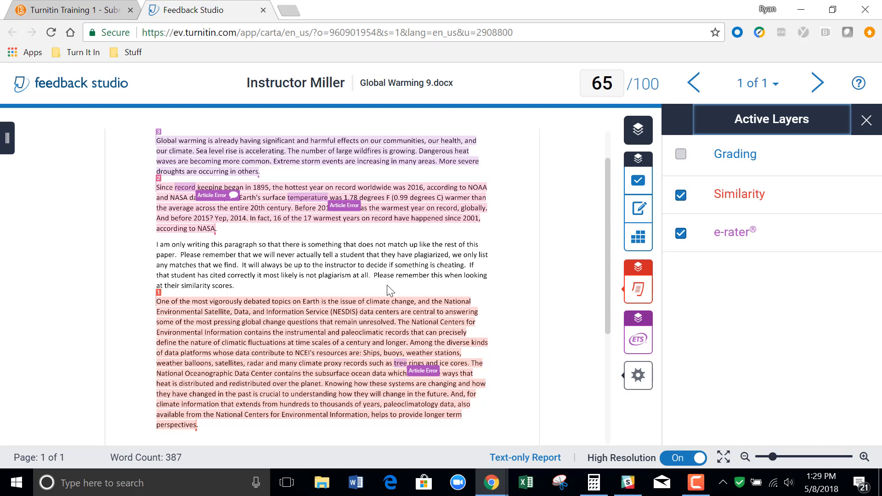
From the commented Article Error mark, view its handbook entry and the handbook's table of contents, and return to the paper.
{"action": "left_click", "coordinate": [220, 201]}
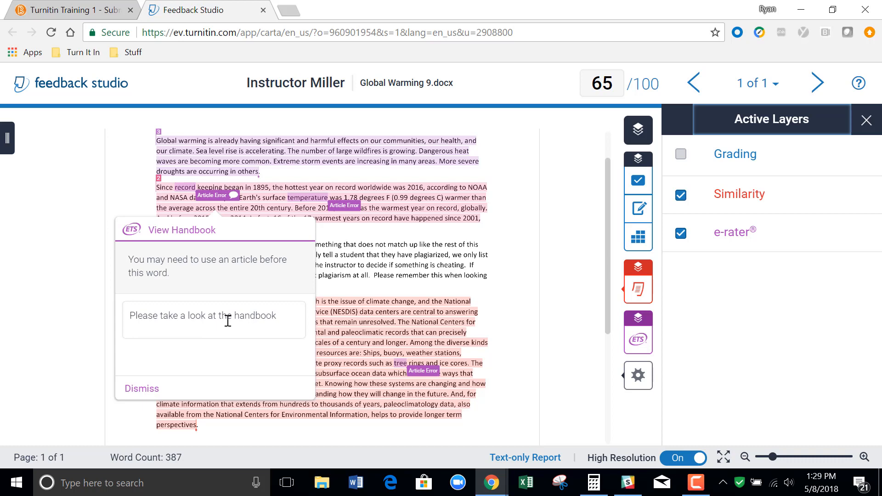
{"action": "left_click", "coordinate": [196, 233]}
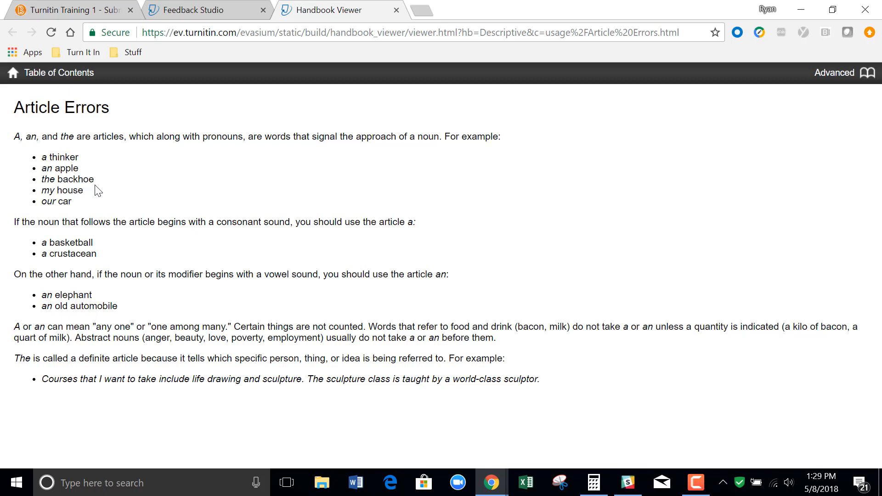
{"action": "left_click", "coordinate": [56, 80]}
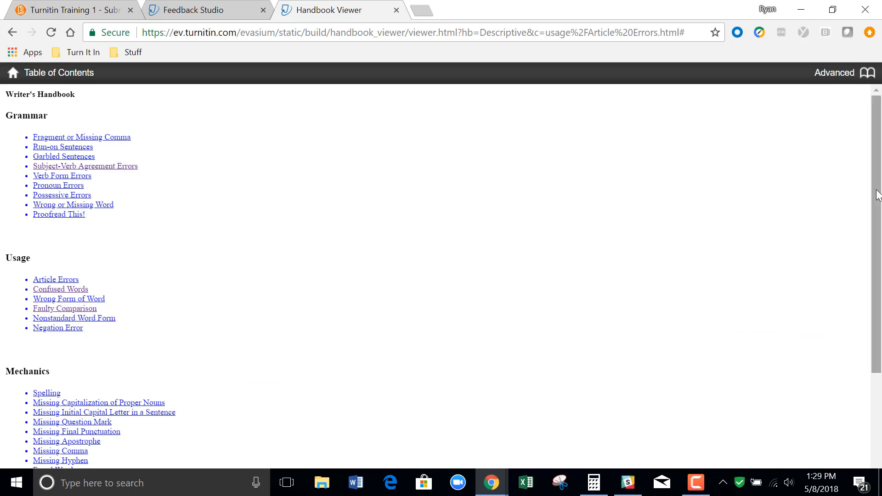
{"action": "mouse_move", "coordinate": [878, 195]}
{"action": "left_mouse_down"}
{"action": "mouse_move", "coordinate": [881, 312]}
{"action": "mouse_move", "coordinate": [879, 209]}
{"action": "left_mouse_up"}
{"action": "left_click", "coordinate": [230, 9]}
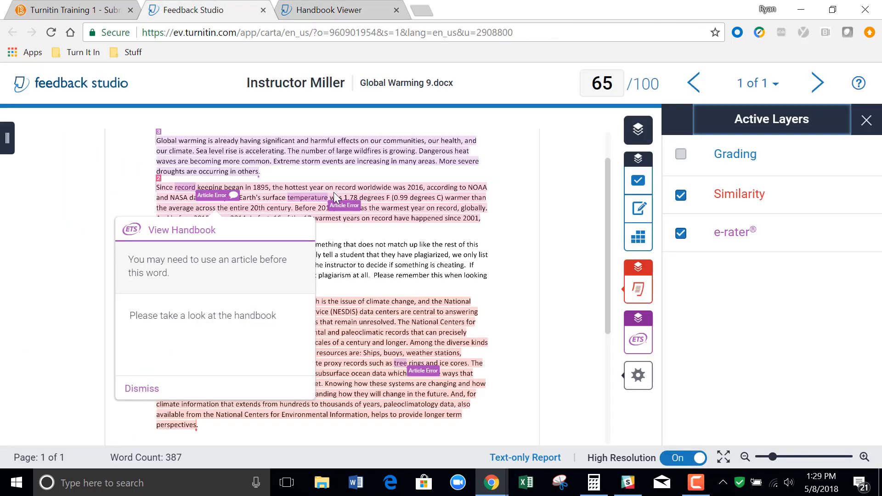
{"action": "left_click", "coordinate": [537, 212]}
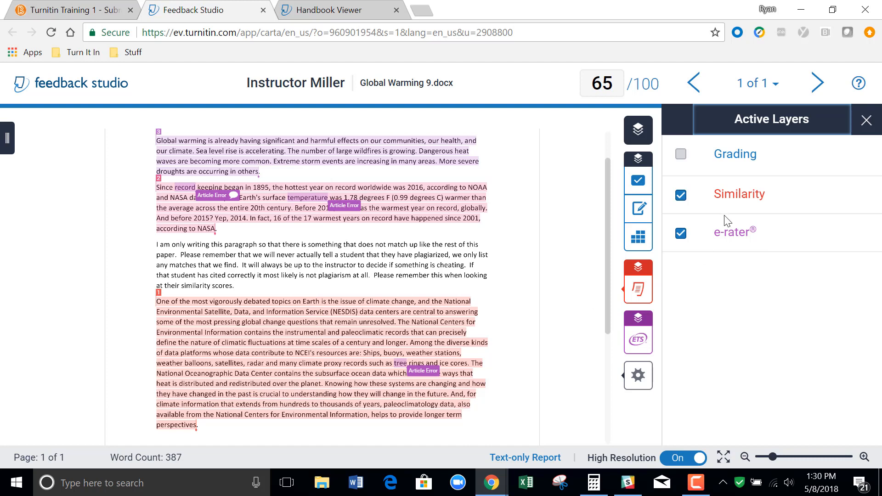
Review the e-rater results by category, hiding the Usage marks on the paper and showing them again.
{"action": "left_click", "coordinate": [641, 339]}
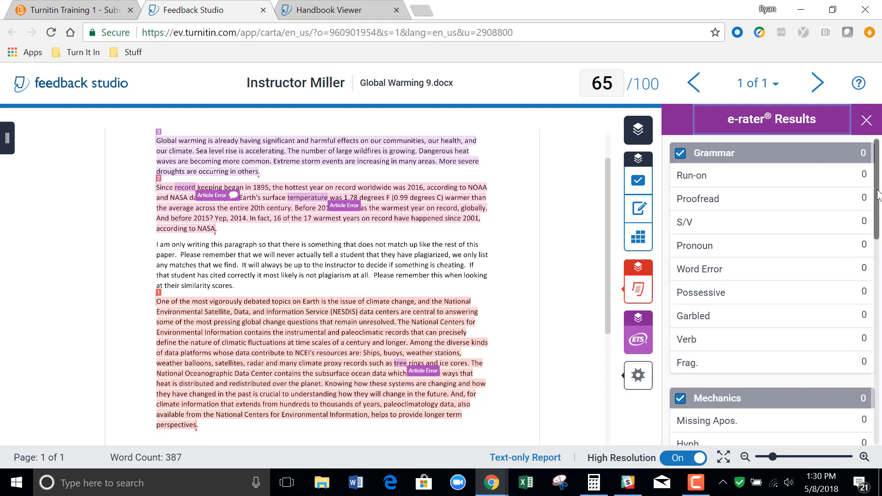
{"action": "left_click_drag", "start_coordinate": [877, 195], "coordinate": [881, 390]}
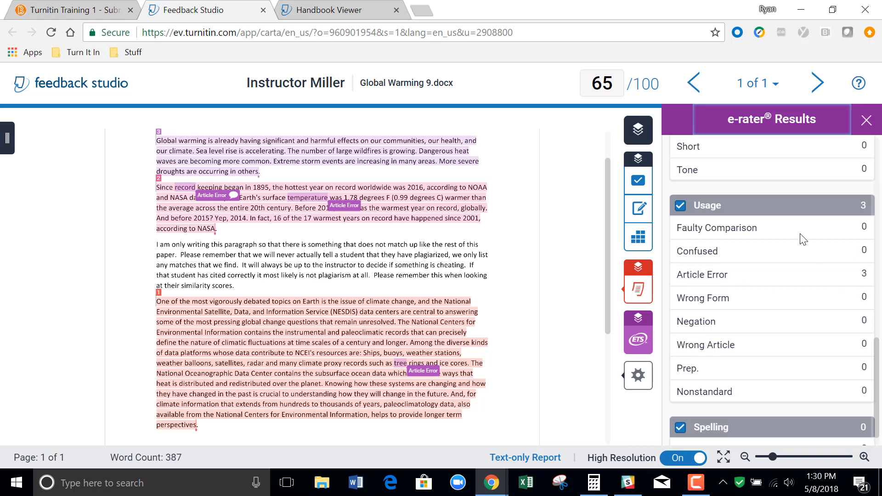
{"action": "left_click", "coordinate": [681, 207]}
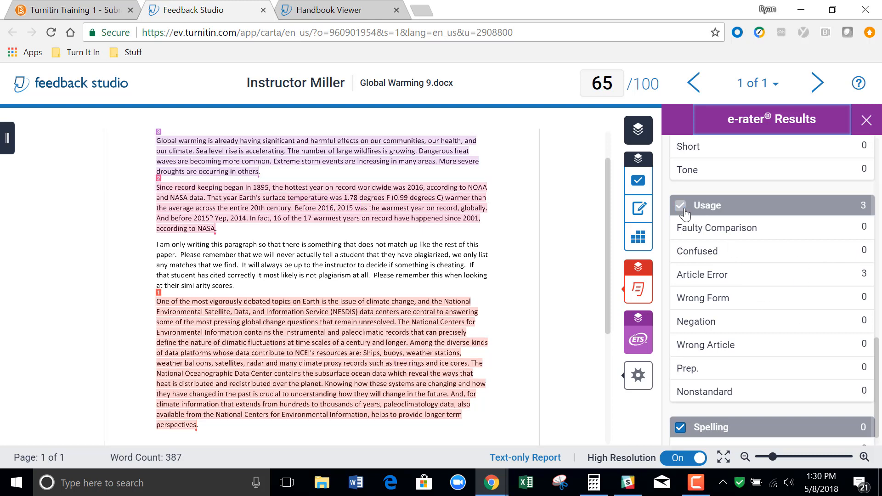
{"action": "left_click", "coordinate": [684, 210]}
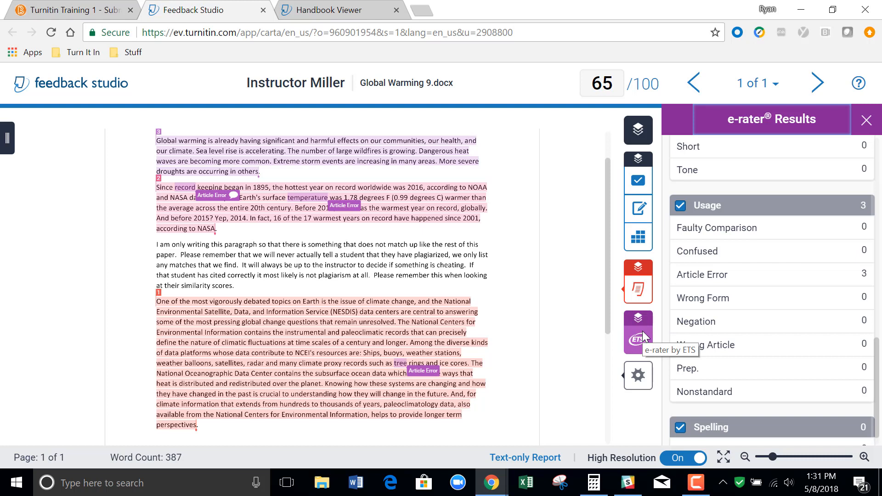
Turn the Grading layer on in the active layers and back off.
{"action": "left_click", "coordinate": [639, 131]}
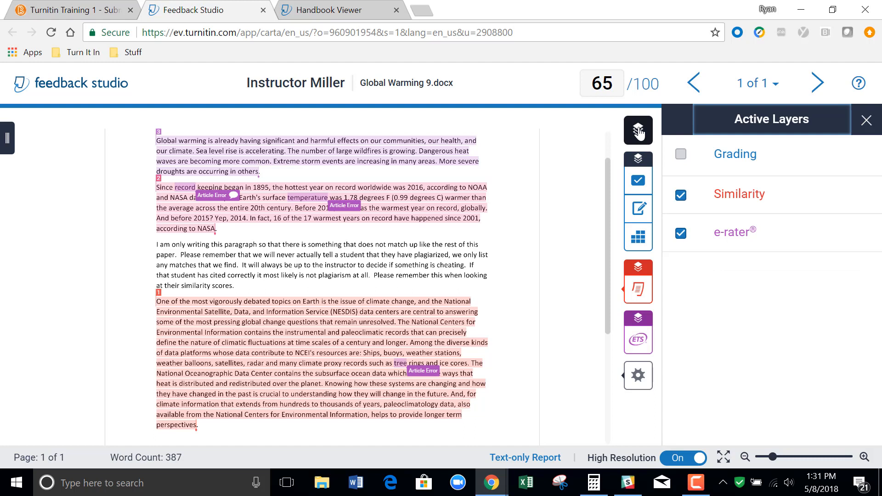
{"action": "left_click", "coordinate": [682, 156]}
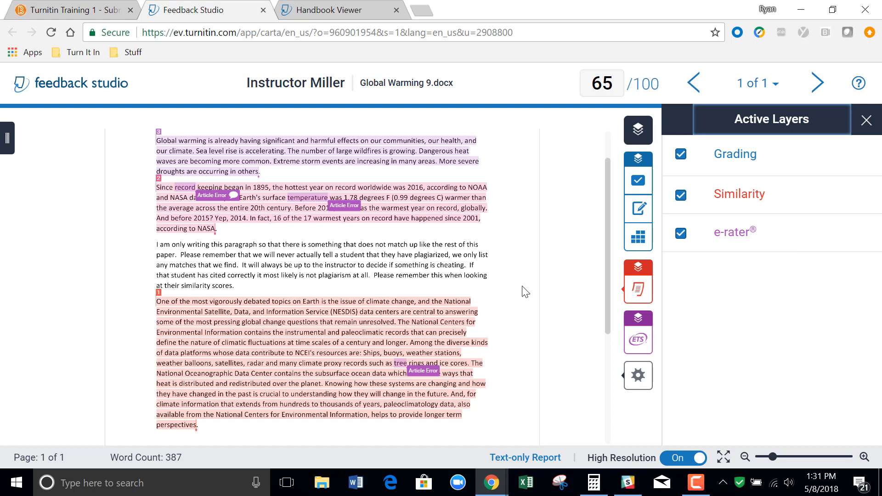
{"action": "left_click", "coordinate": [685, 156]}
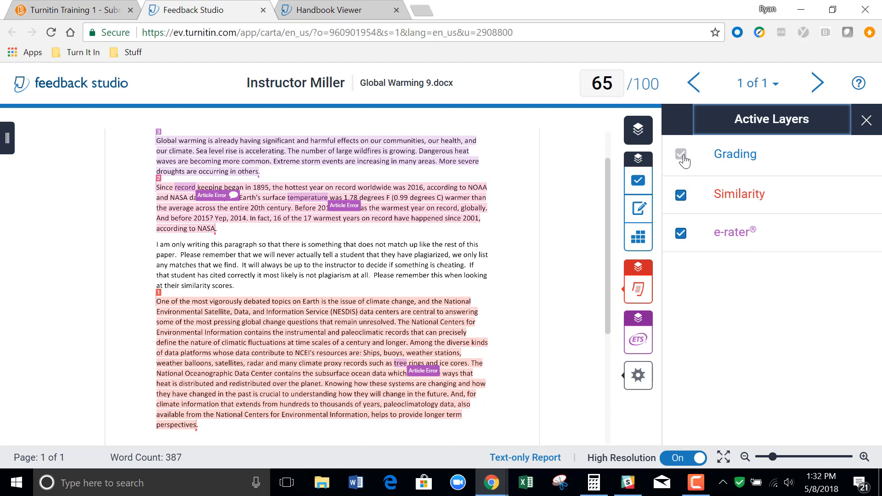
Turn the Grading layer back on, switch the QuickMarks set to Format, and enlarge its list of marks.
{"action": "left_click", "coordinate": [679, 159]}
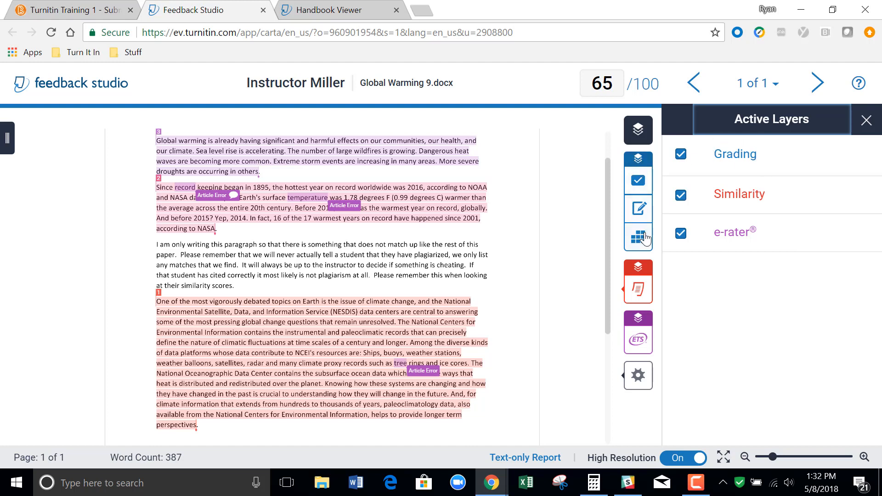
{"action": "left_click", "coordinate": [637, 183]}
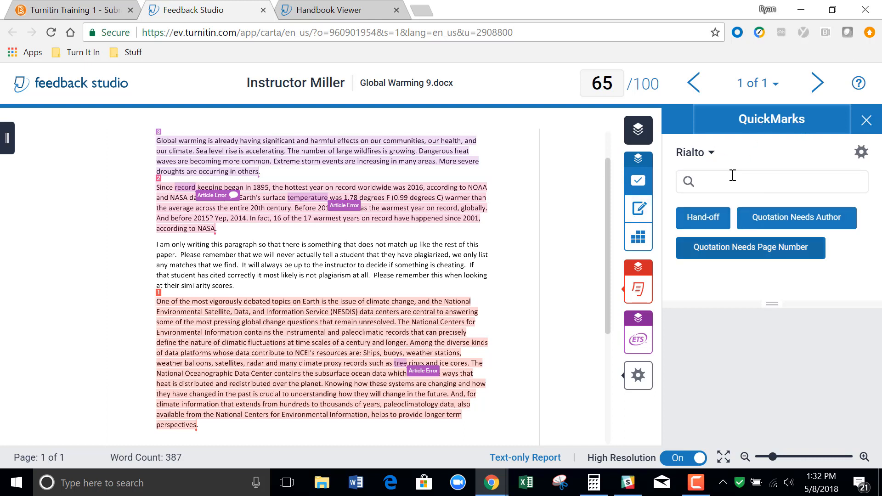
{"action": "left_click", "coordinate": [711, 153]}
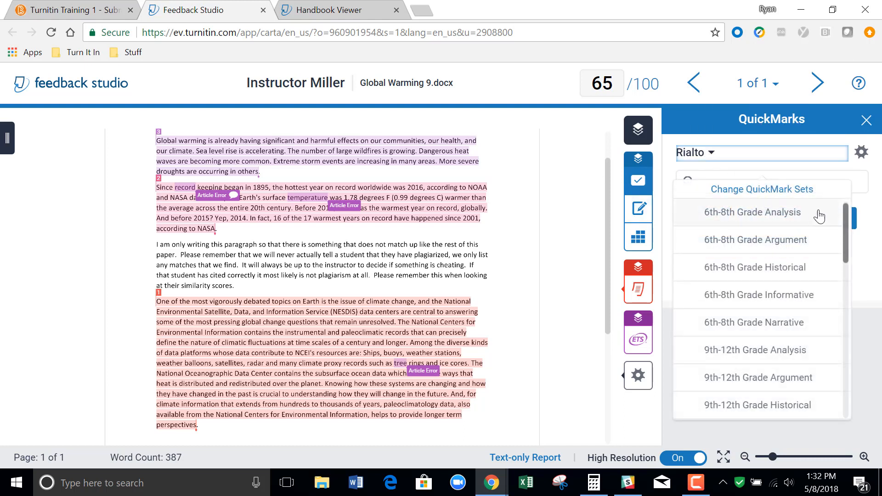
{"action": "left_click_drag", "start_coordinate": [845, 217], "coordinate": [845, 292]}
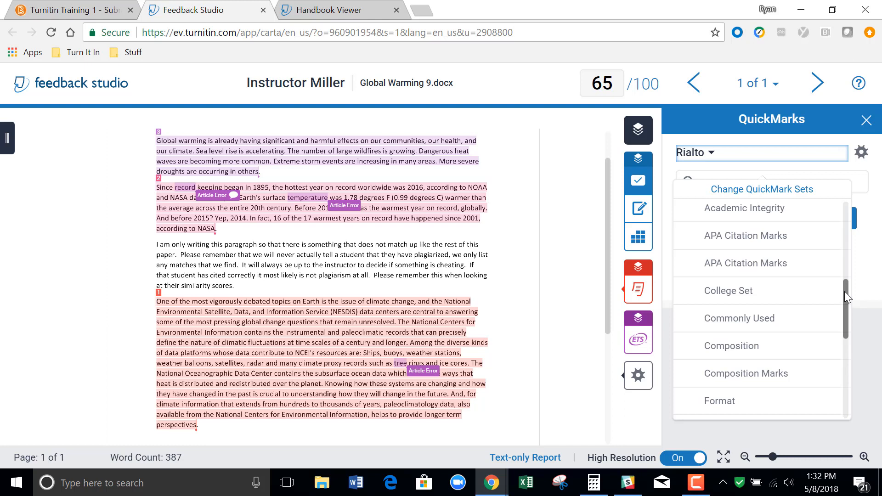
{"action": "left_click_drag", "start_coordinate": [845, 291], "coordinate": [848, 319]}
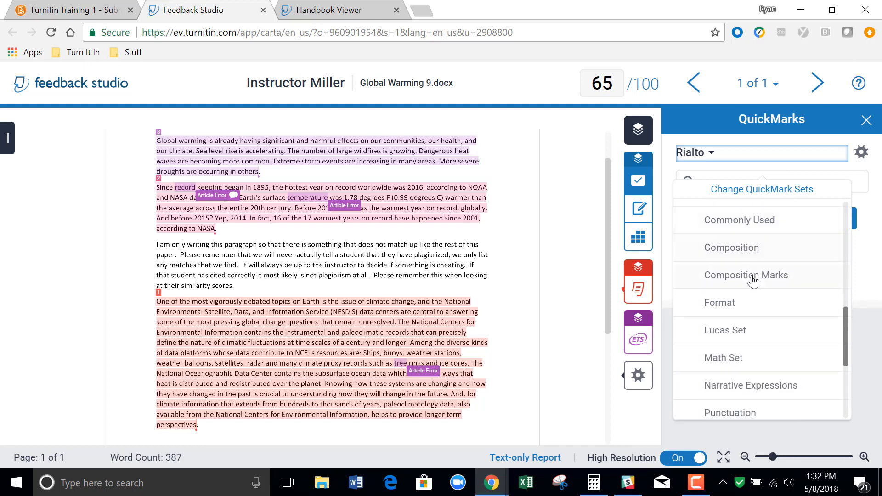
{"action": "left_click", "coordinate": [745, 303]}
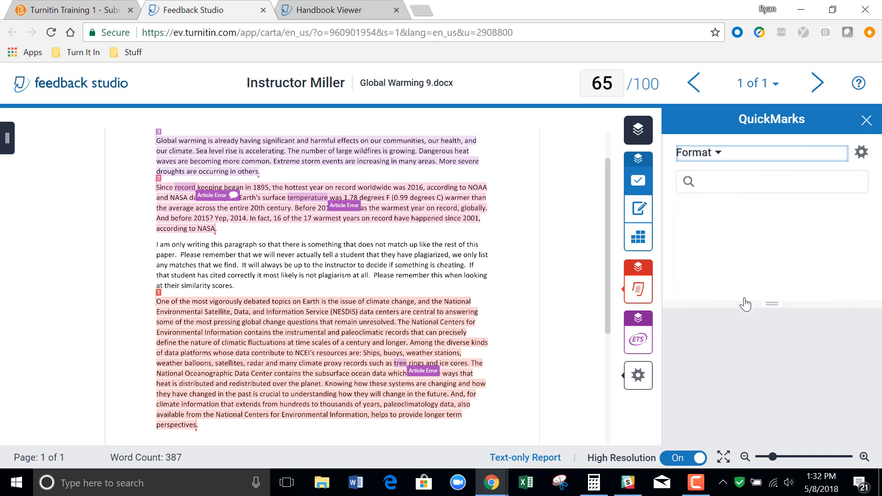
{"action": "left_click_drag", "start_coordinate": [772, 304], "coordinate": [786, 430]}
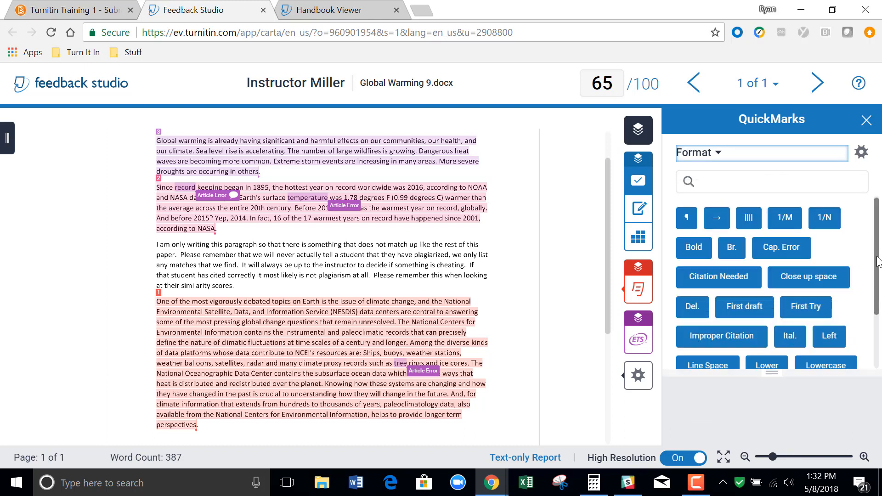
{"action": "left_click_drag", "start_coordinate": [879, 260], "coordinate": [871, 224]}
Place the Cap. Error, Ital. and Improper Citation QuickMarks from the Format set around the end of the second paragraph.
{"action": "left_click_drag", "start_coordinate": [607, 201], "coordinate": [608, 175]}
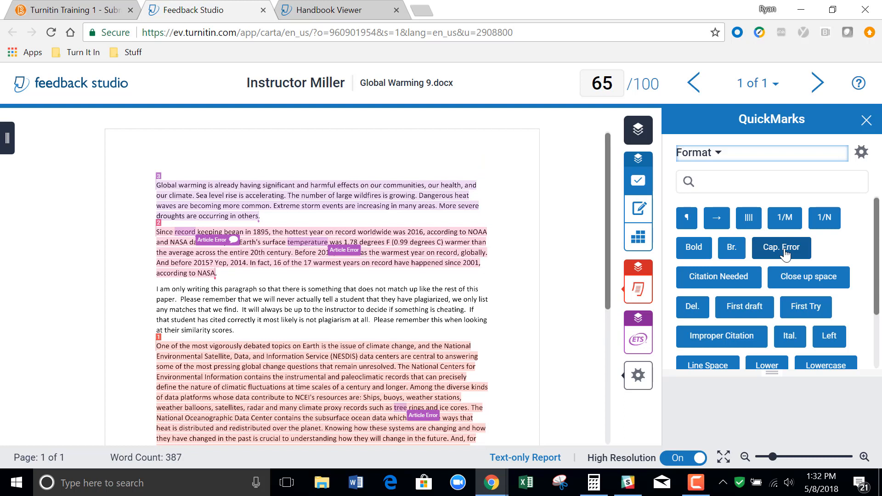
{"action": "mouse_move", "coordinate": [786, 253]}
{"action": "left_click_drag", "start_coordinate": [786, 253], "coordinate": [491, 278]}
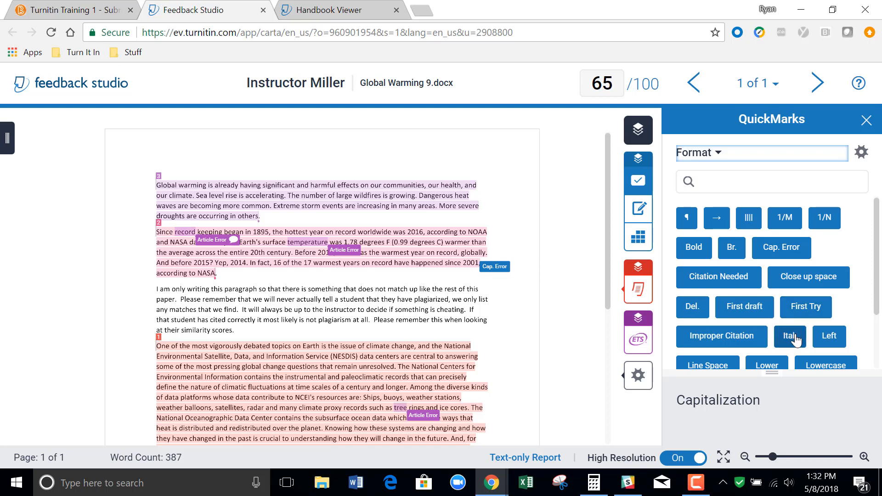
{"action": "left_click_drag", "start_coordinate": [796, 340], "coordinate": [256, 280]}
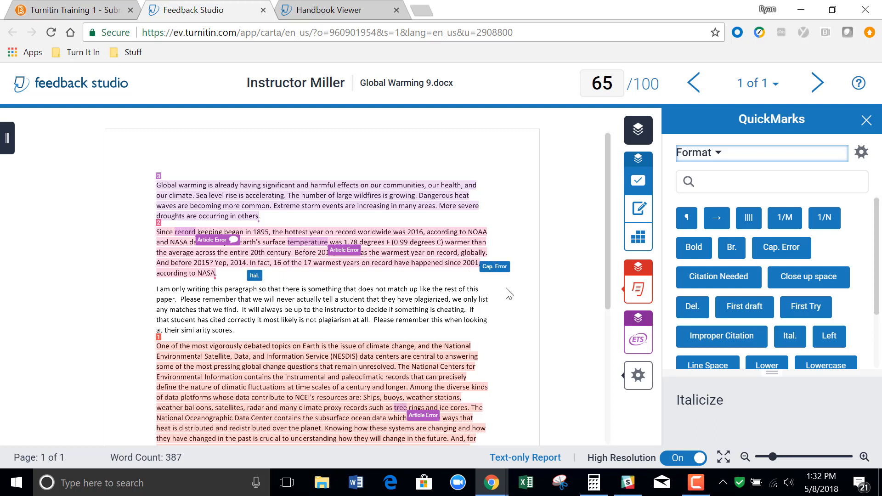
{"action": "left_click_drag", "start_coordinate": [725, 335], "coordinate": [348, 286]}
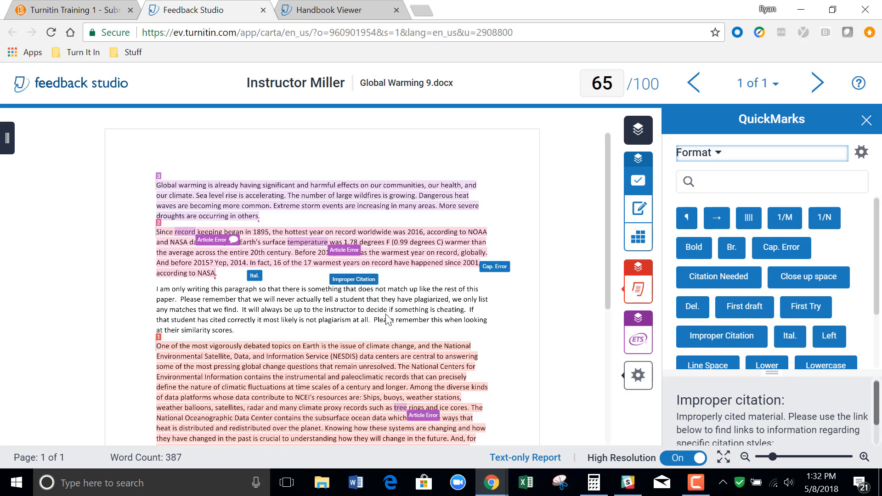
Review the Improper Citation mark's description, citation styles link and comment field on the paper.
{"action": "left_click", "coordinate": [359, 283]}
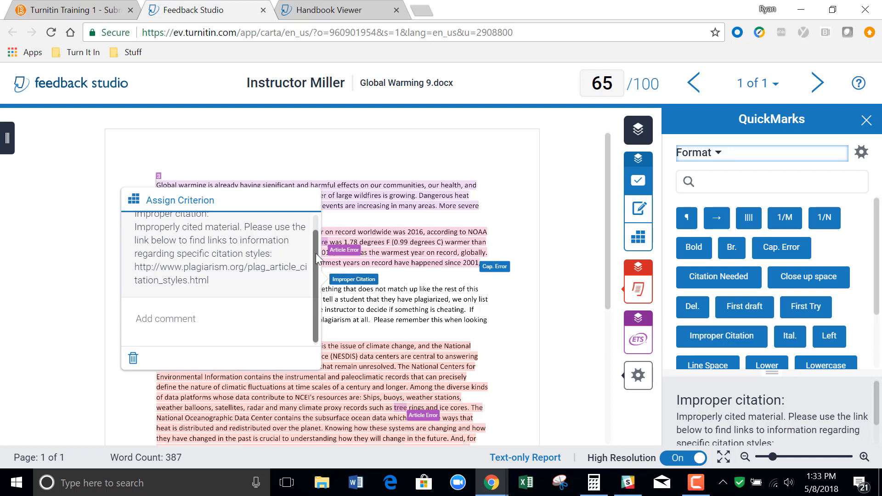
{"action": "scroll", "coordinate": [313, 230], "scroll_direction": "up", "scroll_amount": 1}
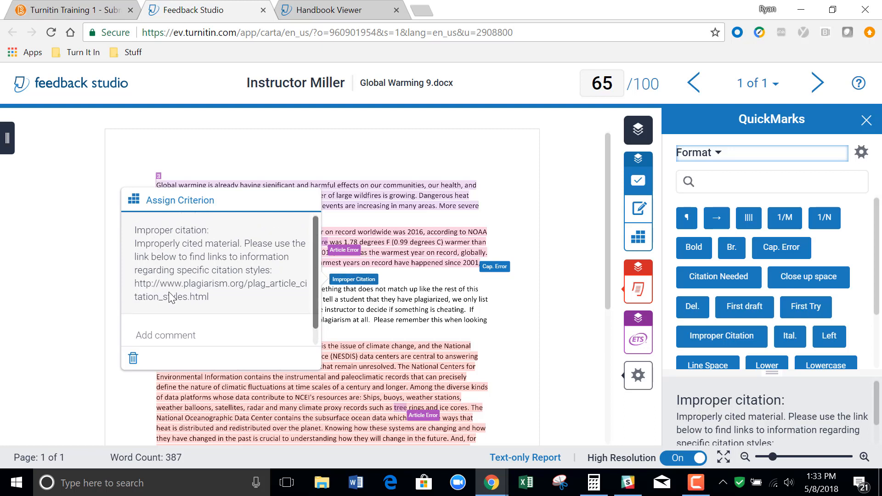
{"action": "scroll", "coordinate": [315, 271], "scroll_direction": "down", "scroll_amount": 1}
{"action": "left_click", "coordinate": [219, 316]}
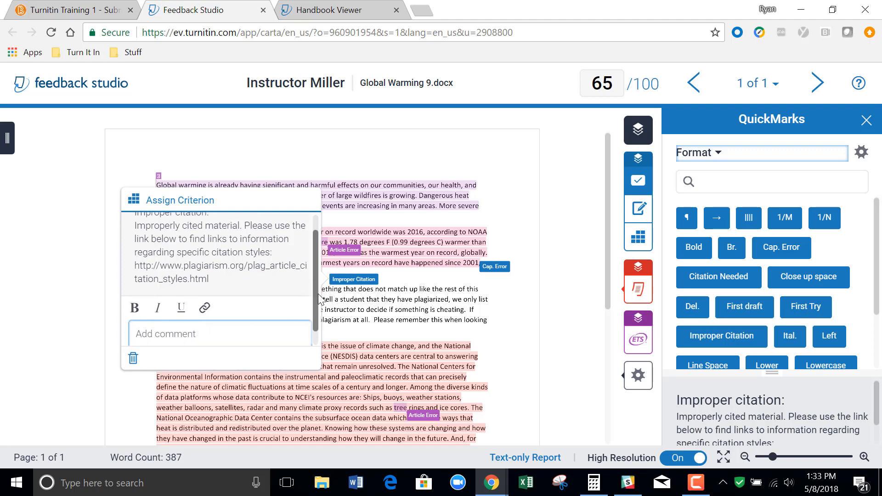
{"action": "scroll", "coordinate": [309, 289], "scroll_direction": "down", "scroll_amount": 1}
{"action": "left_click", "coordinate": [404, 303]}
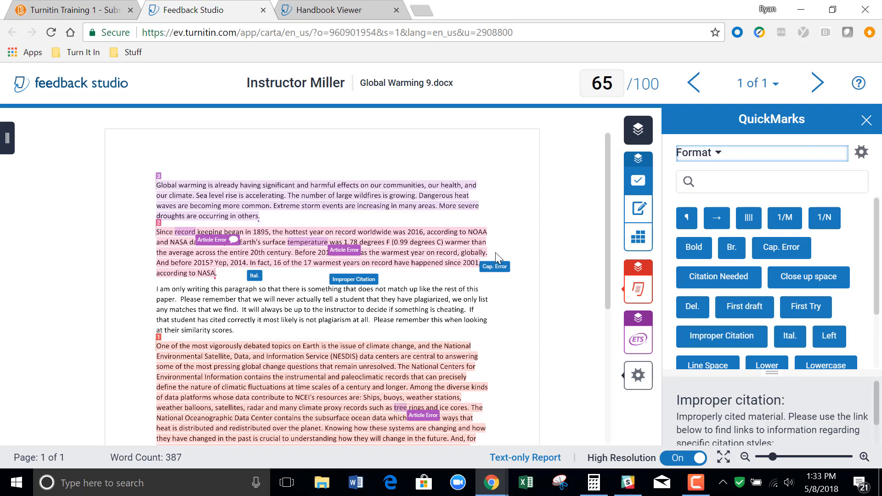
Delete the Cap. Error mark beside the second paragraph and assign the Introduction criterion to the Improper Citation mark.
{"action": "left_click", "coordinate": [500, 271]}
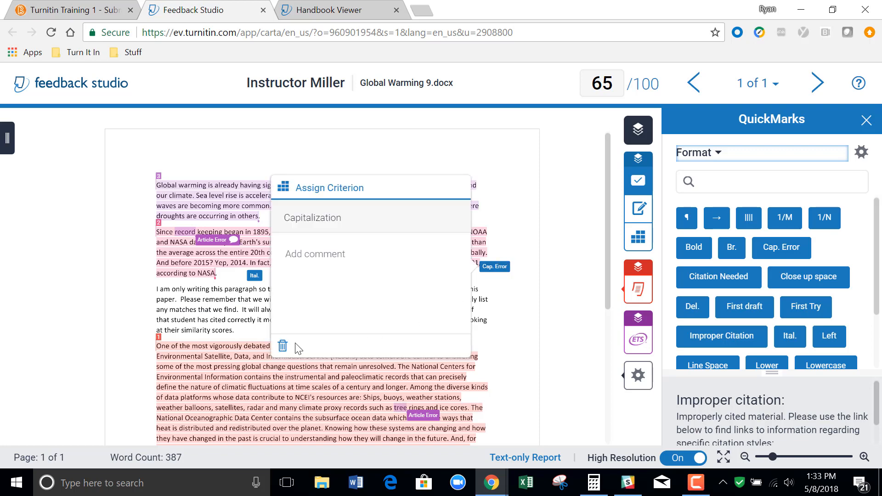
{"action": "left_click", "coordinate": [283, 347]}
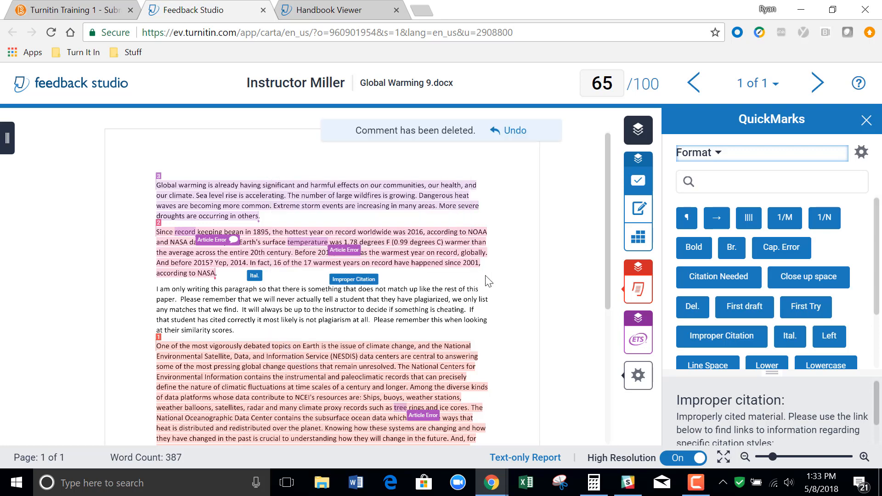
{"action": "left_click", "coordinate": [349, 280]}
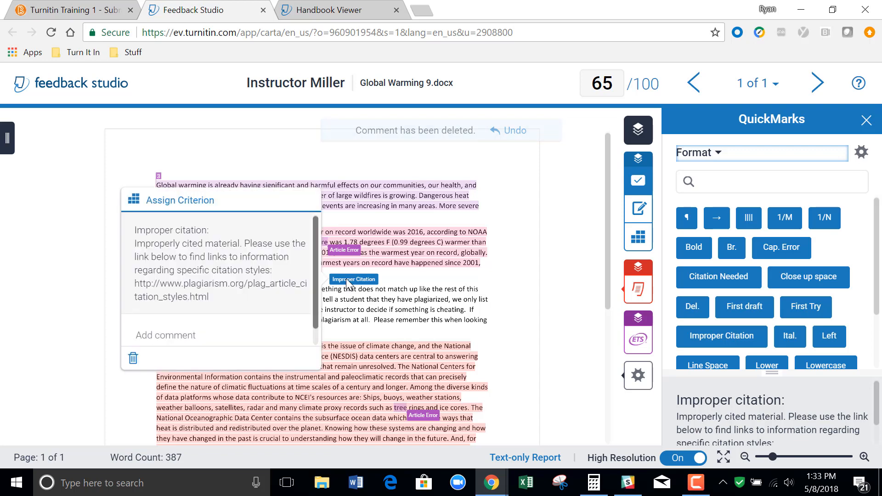
{"action": "left_click", "coordinate": [166, 207]}
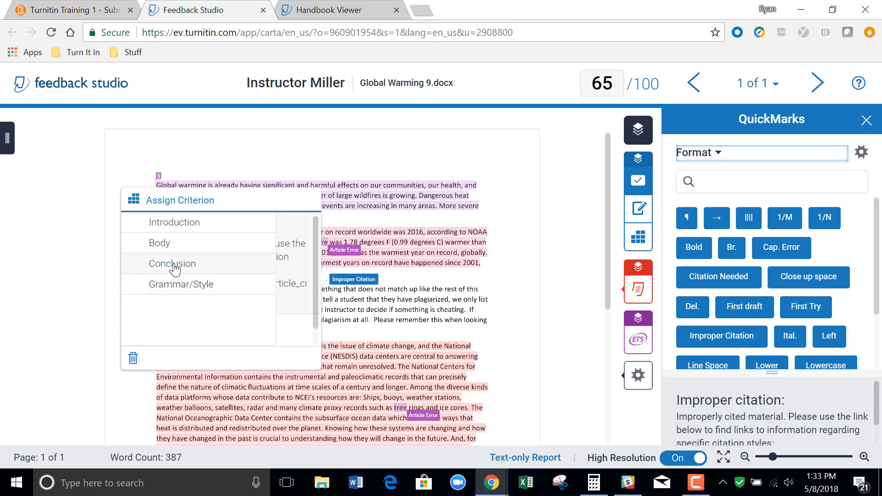
{"action": "left_click", "coordinate": [177, 226]}
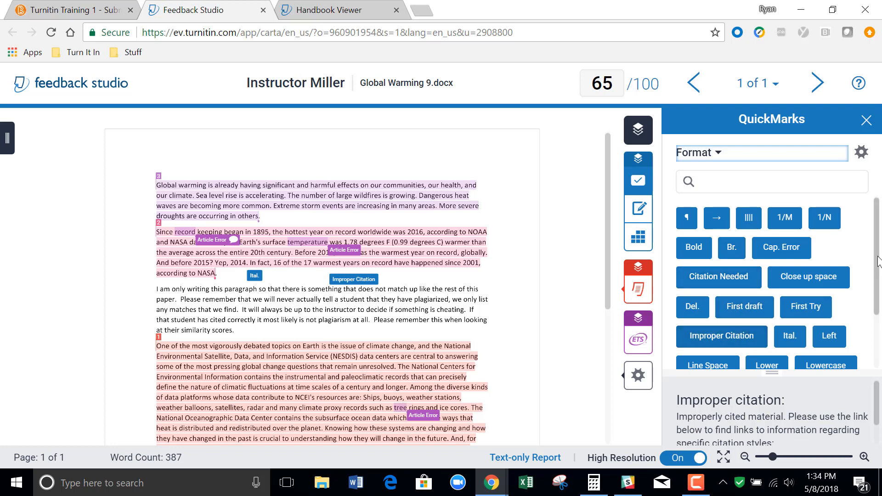
Place the Lower QuickMark near the end of the third paragraph and the Lowercase QuickMark in the margin beside it.
{"action": "scroll", "coordinate": [878, 262], "scroll_direction": "down", "scroll_amount": 3}
{"action": "left_click_drag", "start_coordinate": [767, 285], "coordinate": [463, 327]}
{"action": "left_click_drag", "start_coordinate": [826, 285], "coordinate": [117, 315]}
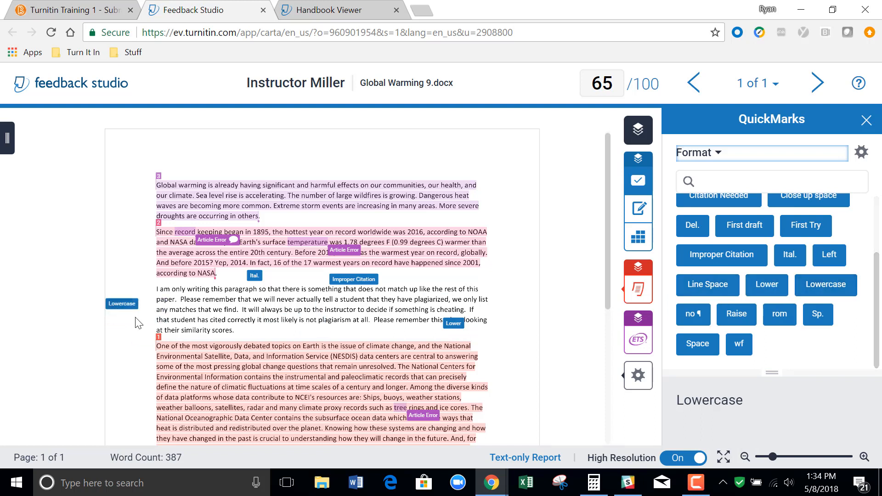
Assign the Introduction criterion to the Lowercase mark in the margin, leaving its comment empty.
{"action": "left_click", "coordinate": [125, 306]}
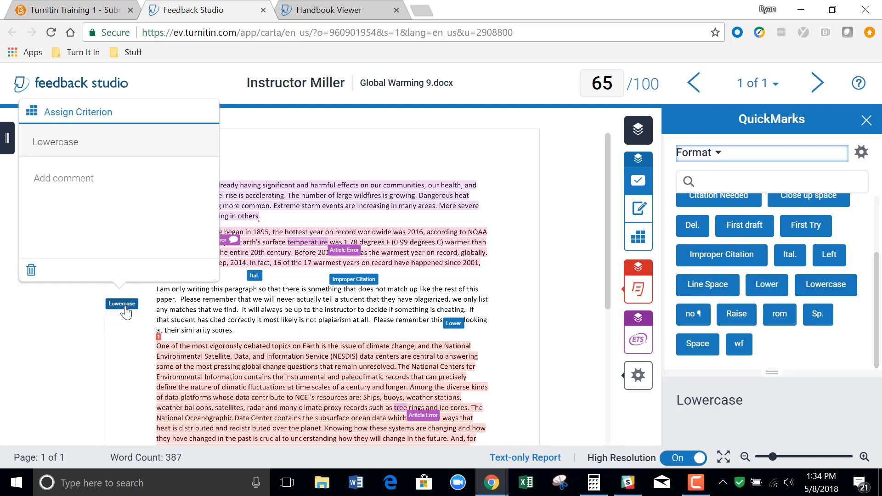
{"action": "left_click", "coordinate": [91, 178]}
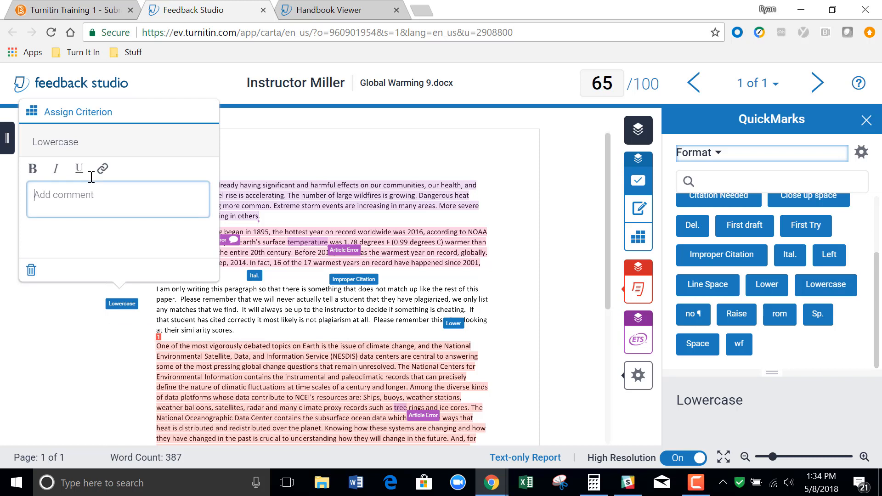
{"action": "left_click", "coordinate": [78, 113]}
{"action": "left_click", "coordinate": [84, 135]}
{"action": "left_click", "coordinate": [258, 162]}
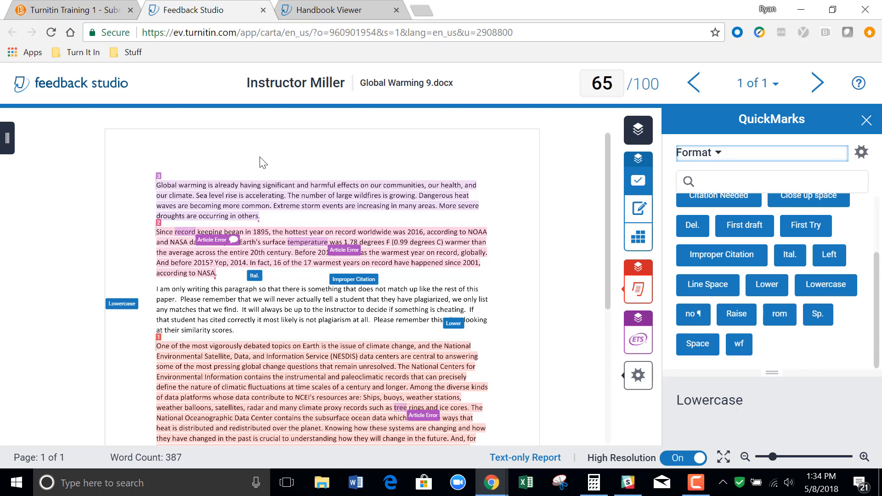
Add a Bold QuickMark from the Format set in the blank area above the first paragraph.
{"action": "left_click", "coordinate": [262, 163]}
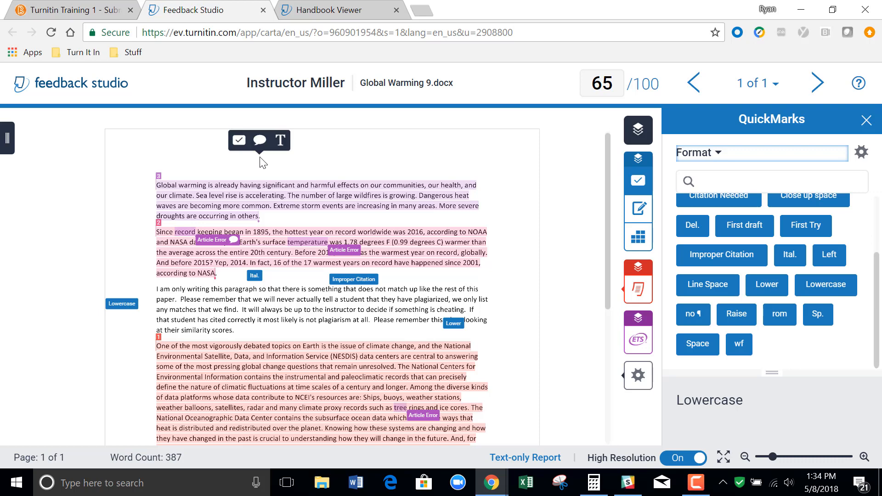
{"action": "left_click", "coordinate": [239, 140]}
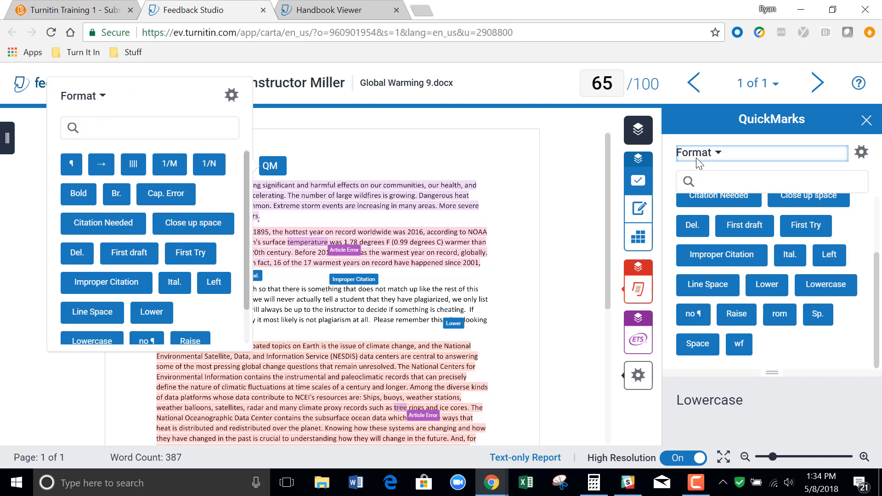
{"action": "left_click", "coordinate": [102, 96]}
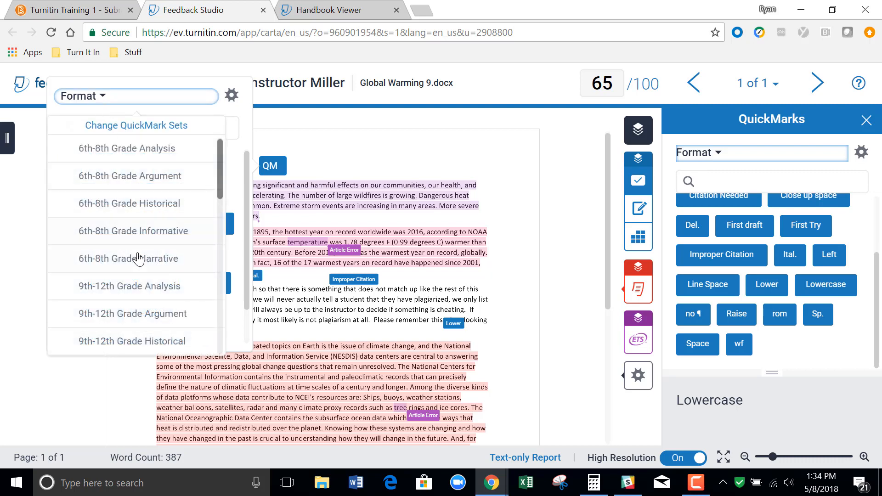
{"action": "left_click", "coordinate": [248, 113]}
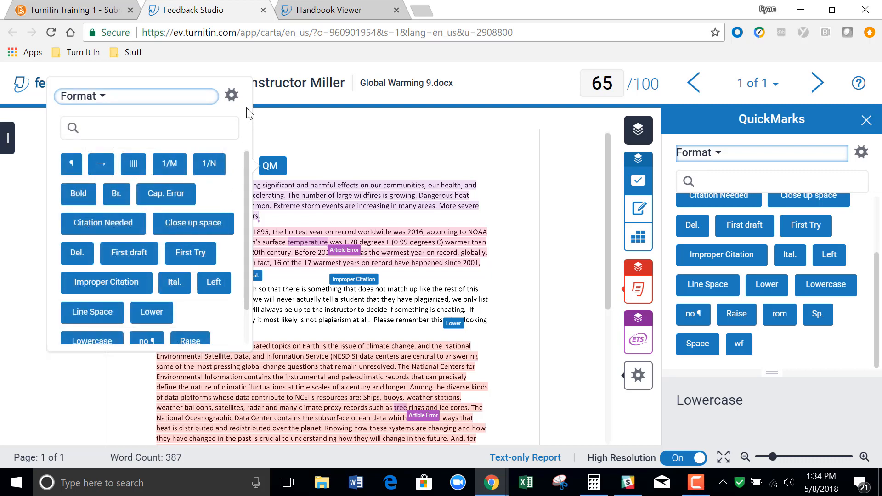
{"action": "left_click", "coordinate": [78, 194]}
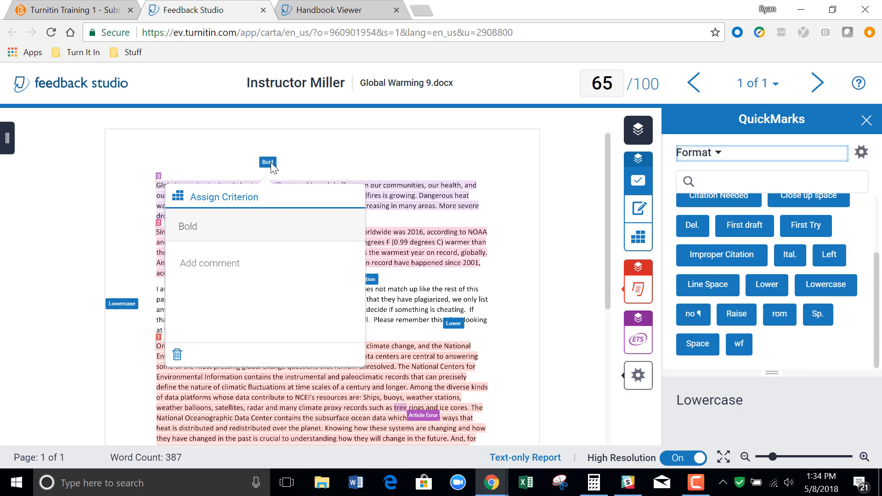
Assign the Introduction criterion to the Bold mark above the first paragraph, leaving its comment empty.
{"action": "left_click", "coordinate": [225, 198]}
{"action": "left_click", "coordinate": [219, 220]}
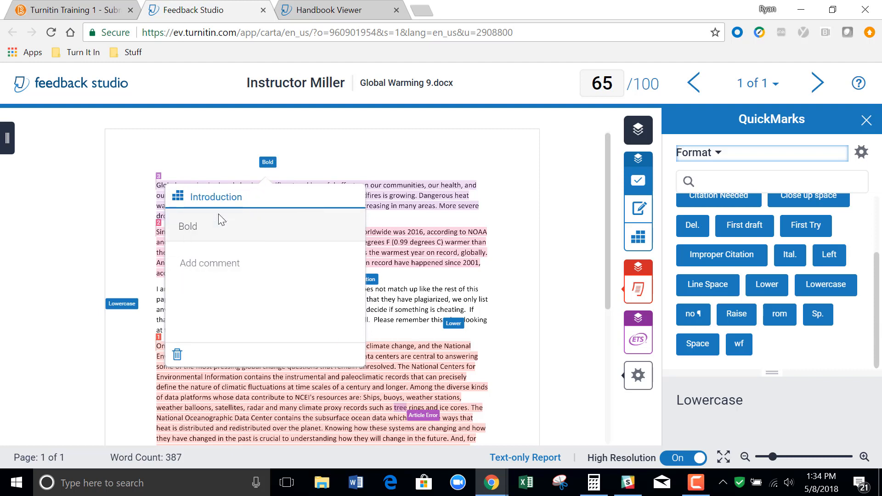
{"action": "left_click", "coordinate": [226, 265]}
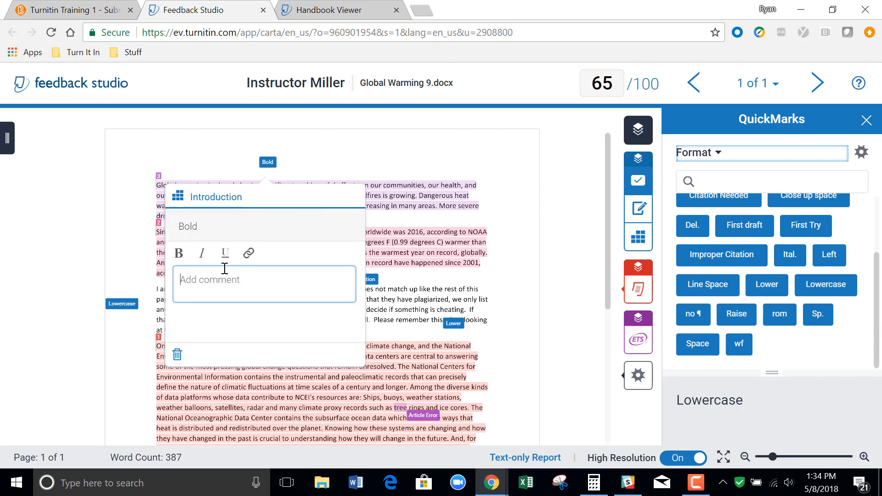
{"action": "left_click", "coordinate": [356, 165]}
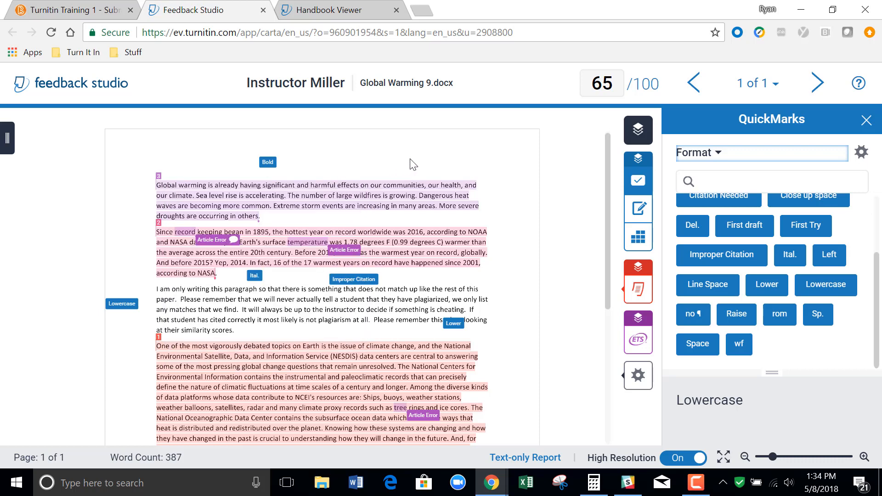
Add a bubble comment reading "Needs a title" above the first paragraph, to the right of the Bold mark.
{"action": "left_click", "coordinate": [377, 163]}
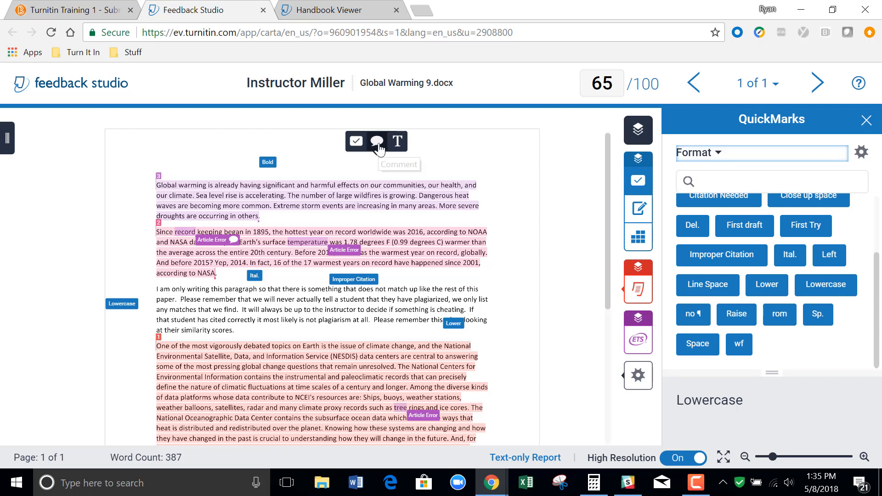
{"action": "left_click", "coordinate": [378, 144]}
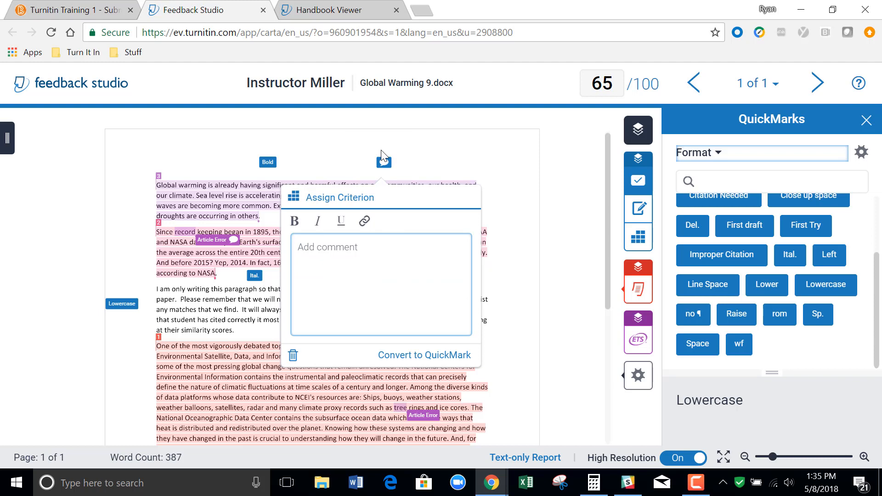
{"action": "left_click", "coordinate": [359, 243]}
{"action": "type", "text": "Needs a title"}
{"action": "left_click", "coordinate": [465, 146]}
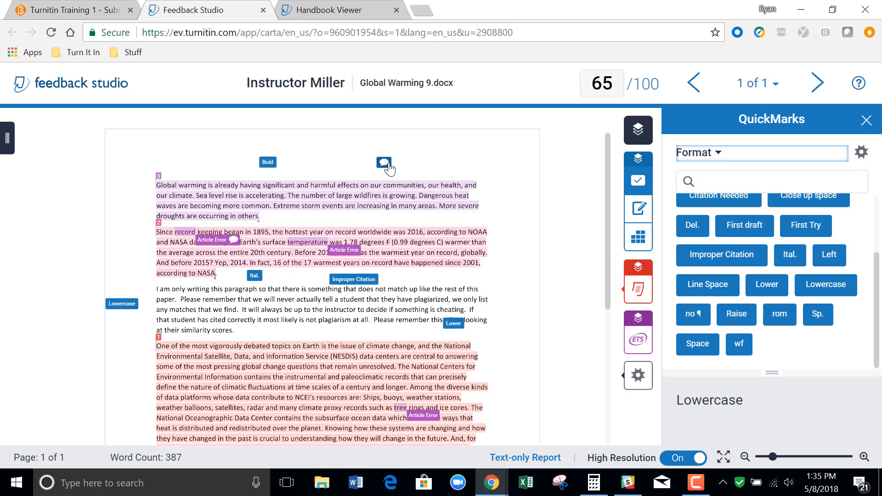
Reopen the bubble comment above the first paragraph to check its text.
{"action": "mouse_move", "coordinate": [389, 169]}
{"action": "left_mouse_down"}
{"action": "mouse_move", "coordinate": [390, 150]}
{"action": "mouse_move", "coordinate": [391, 177]}
{"action": "mouse_move", "coordinate": [494, 184]}
{"action": "mouse_move", "coordinate": [384, 166]}
{"action": "left_mouse_up"}
{"action": "left_click", "coordinate": [384, 166]}
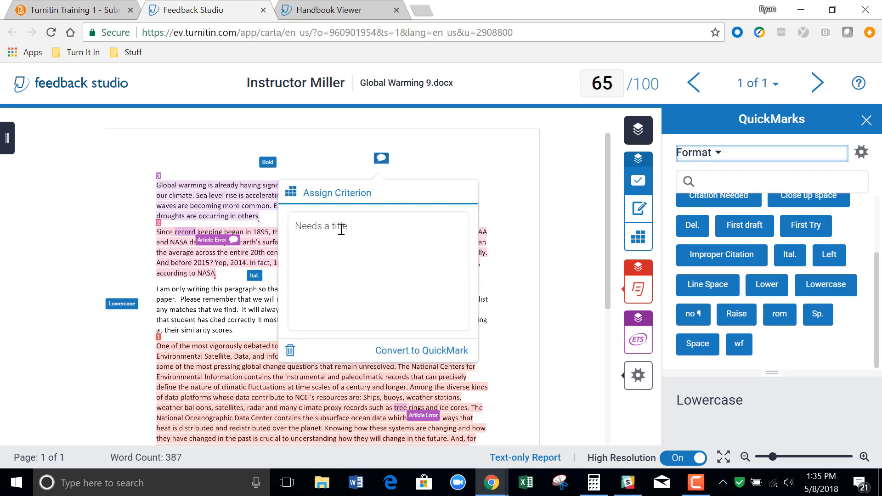
{"action": "left_click", "coordinate": [424, 167]}
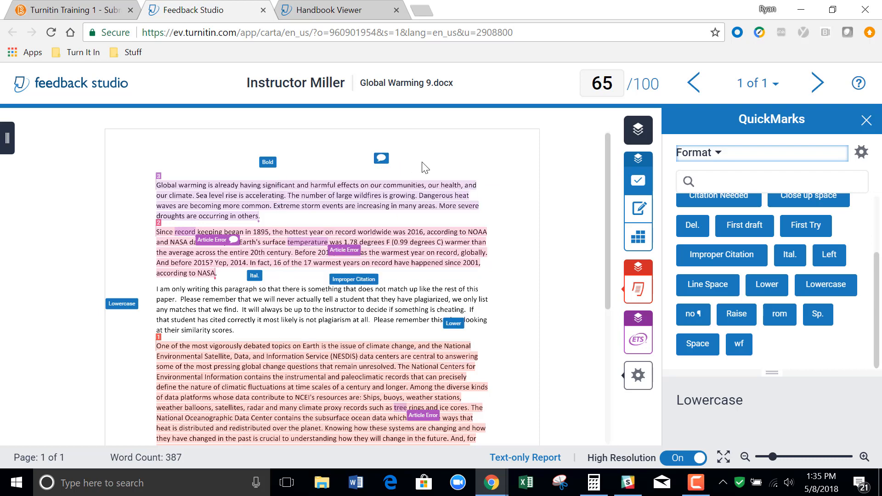
Add an inline text comment reading "Put a title here" above the first paragraph, between the Bold mark and the bubble comment.
{"action": "left_click", "coordinate": [308, 160]}
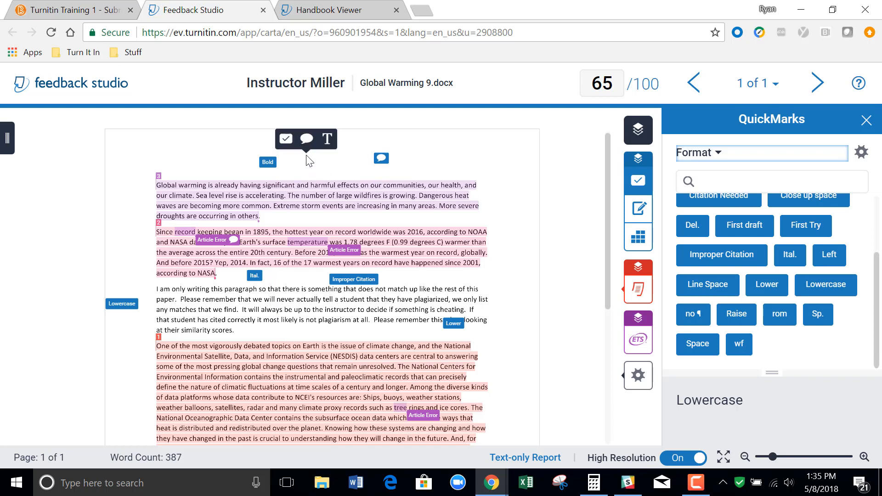
{"action": "left_click", "coordinate": [327, 140]}
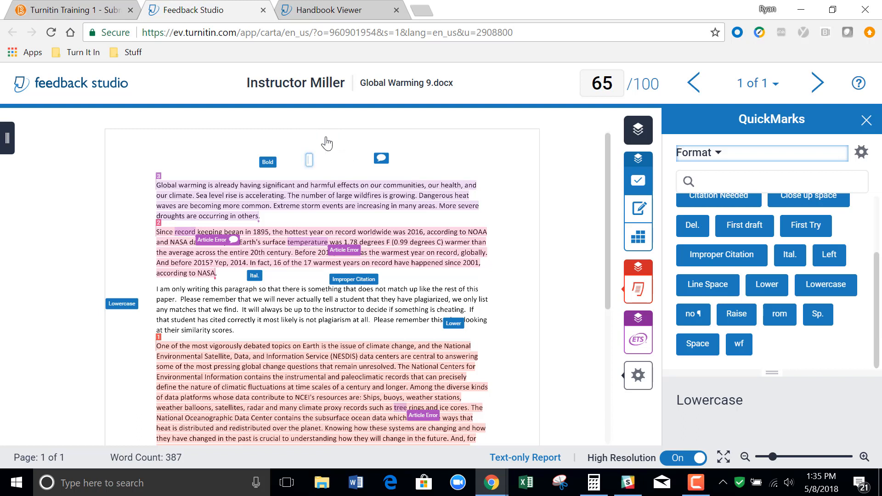
{"action": "type", "text": "Put a title here"}
{"action": "left_click", "coordinate": [467, 157]}
{"action": "left_click", "coordinate": [438, 162]}
Convert the bubble comment to a QuickMark titled "Needs a title" in the Format set and place another copy near the first paragraph's end.
{"action": "left_click", "coordinate": [381, 159]}
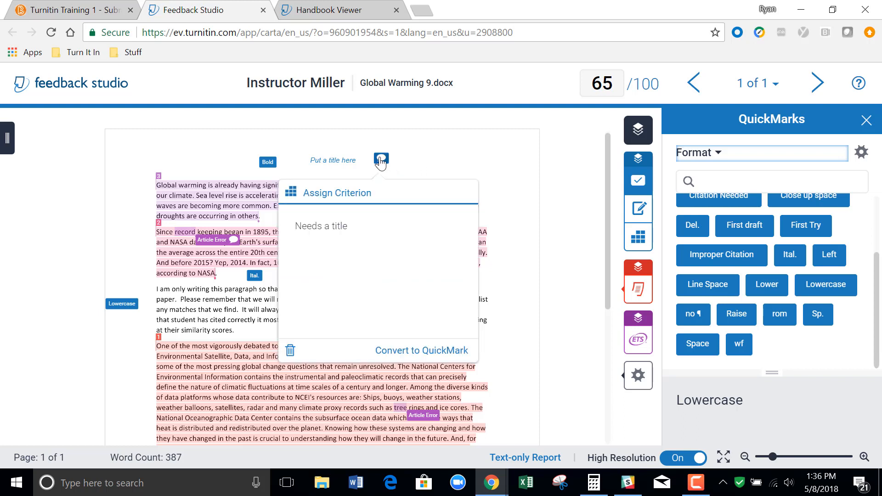
{"action": "left_click", "coordinate": [426, 352]}
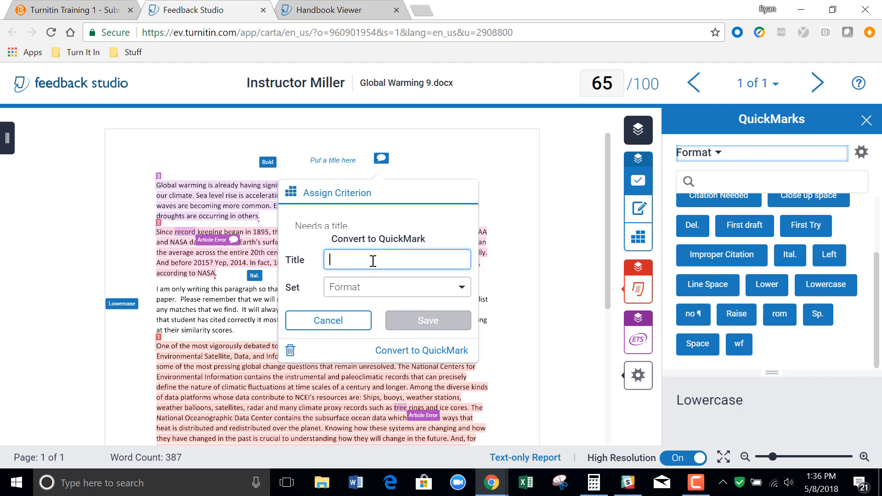
{"action": "type", "text": "Nee"}
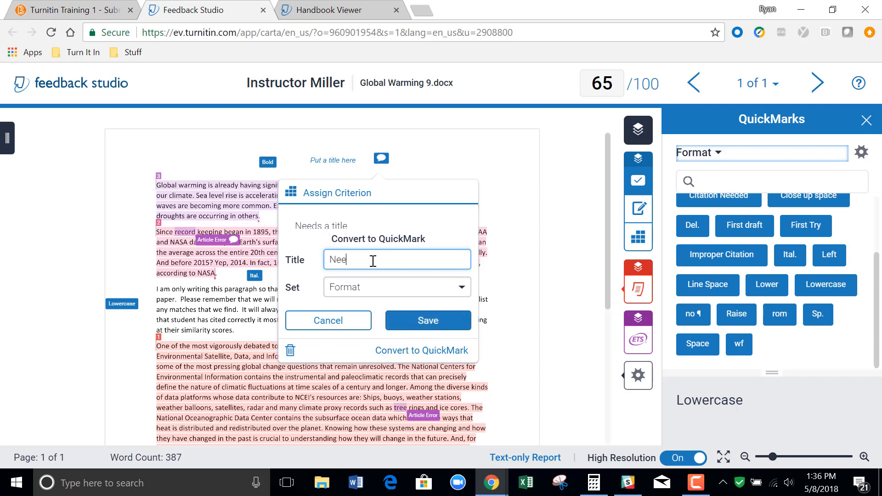
{"action": "type", "text": "ds a title"}
{"action": "left_click", "coordinate": [426, 322]}
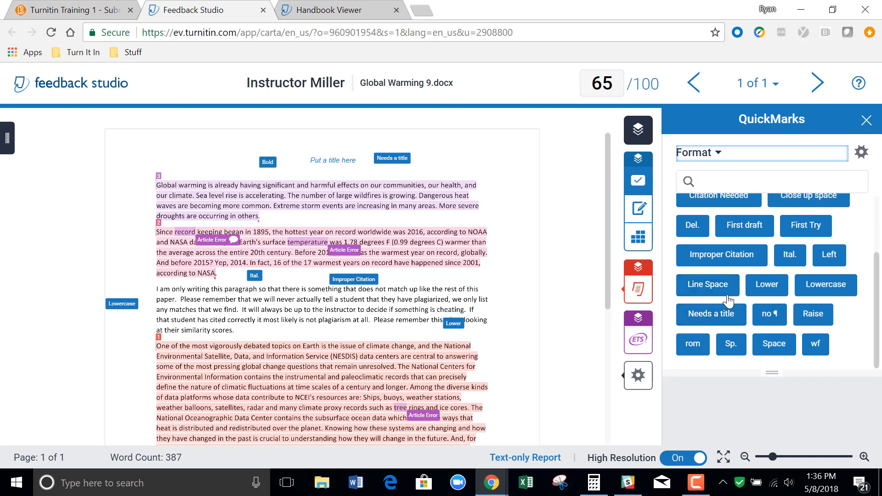
{"action": "left_click_drag", "start_coordinate": [699, 317], "coordinate": [460, 220]}
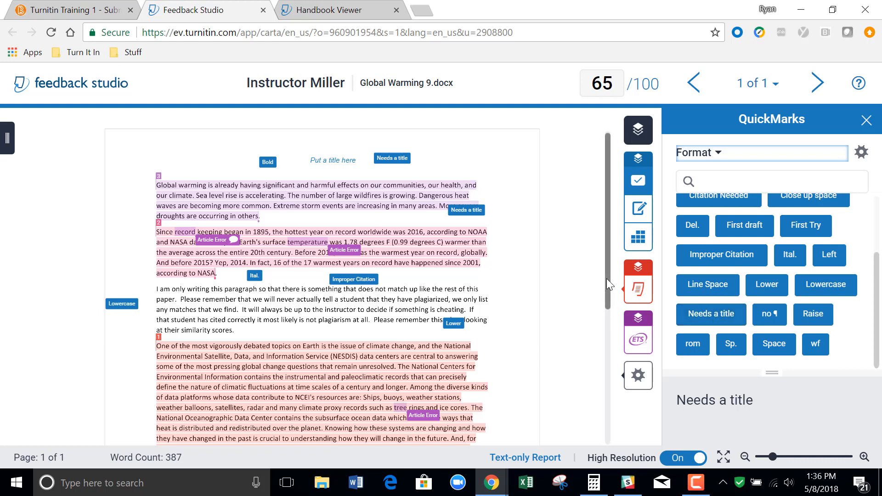
Mark the second line of the last paragraph, "Environmental Satellite, Data" to "answering", with the Improper Citation QuickMark and a blue highlight.
{"action": "left_click_drag", "start_coordinate": [609, 284], "coordinate": [614, 347]}
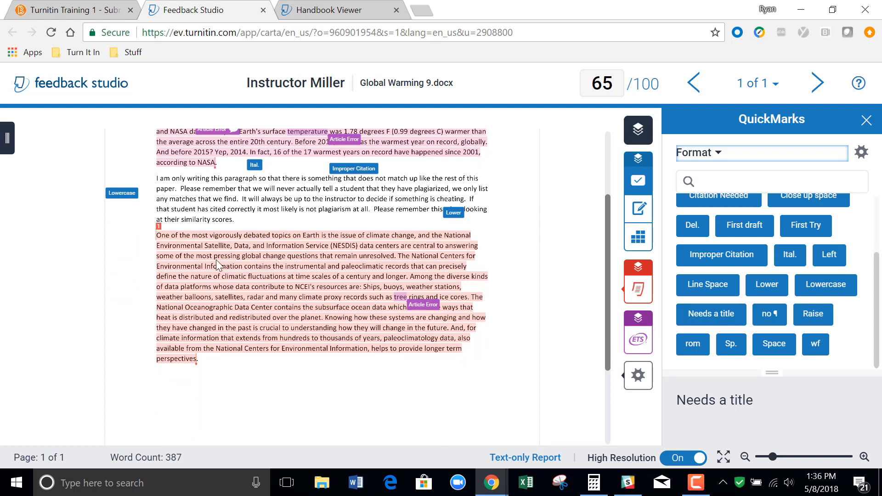
{"action": "left_click_drag", "start_coordinate": [159, 251], "coordinate": [480, 255]}
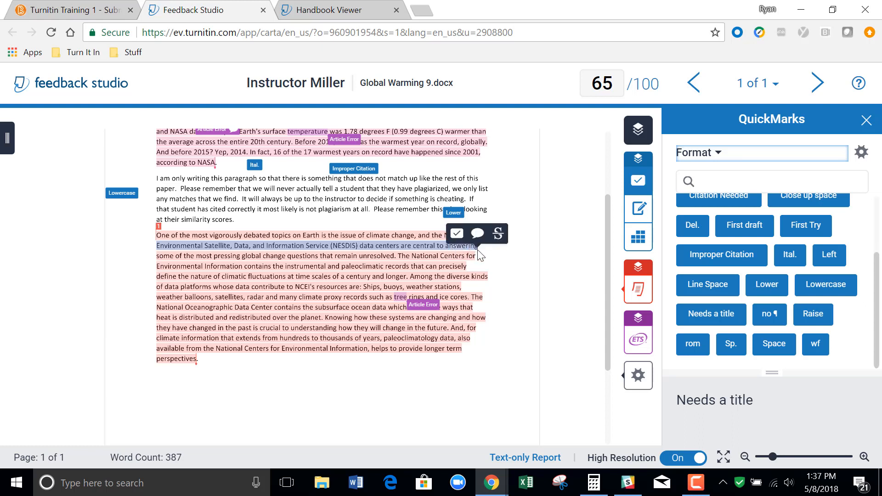
{"action": "left_click", "coordinate": [457, 235]}
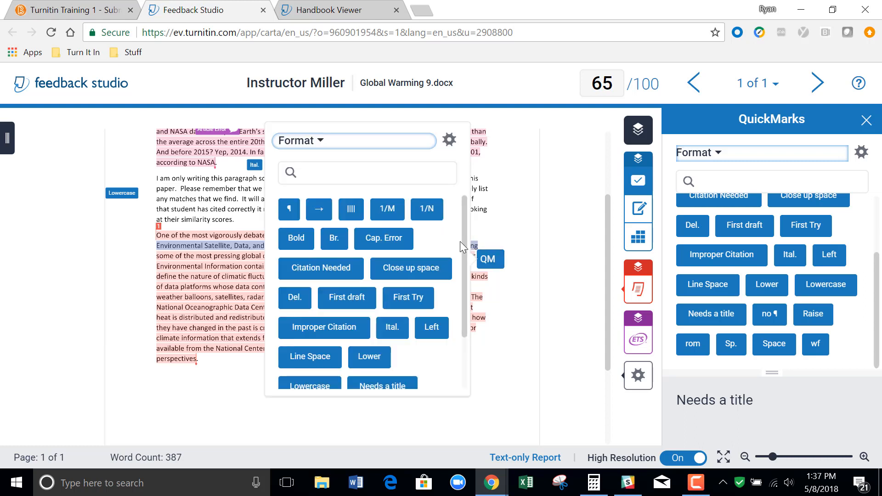
{"action": "left_click_drag", "start_coordinate": [465, 243], "coordinate": [465, 277]}
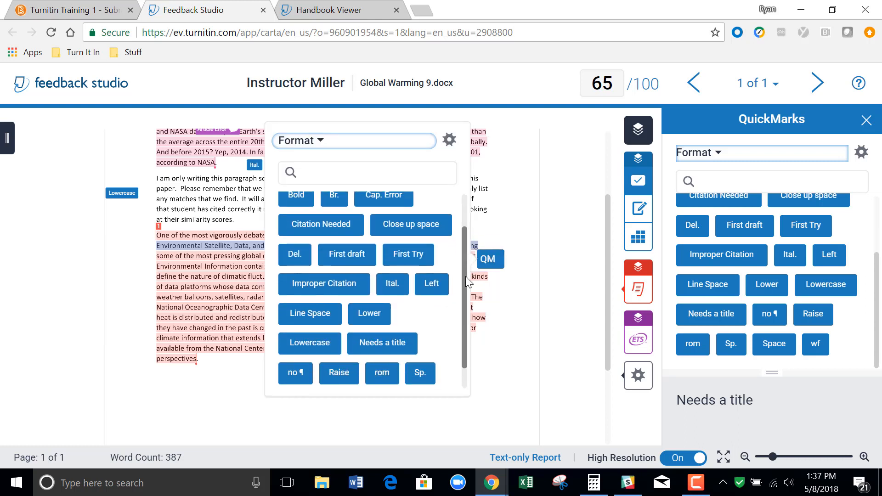
{"action": "left_click", "coordinate": [343, 291]}
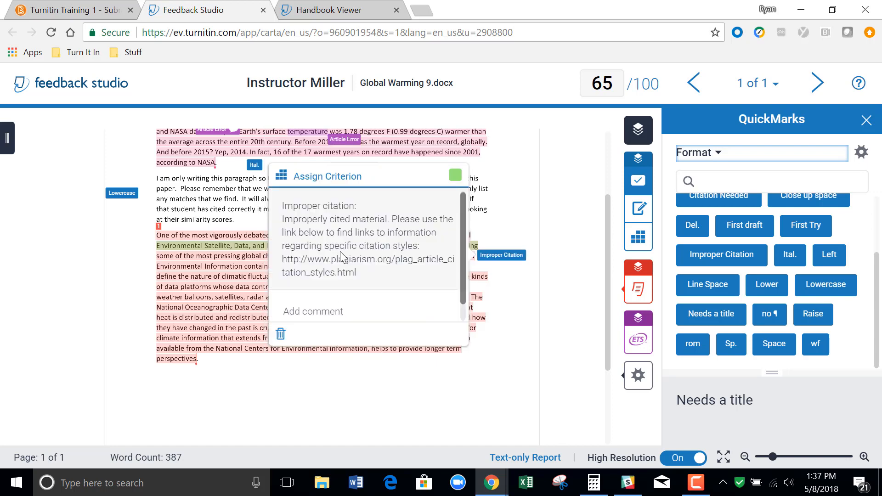
{"action": "left_click", "coordinate": [457, 178]}
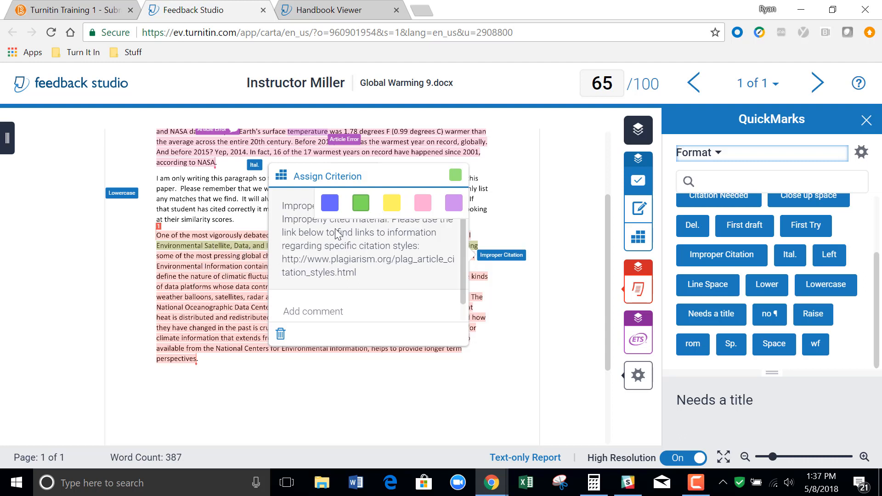
{"action": "left_click", "coordinate": [330, 204]}
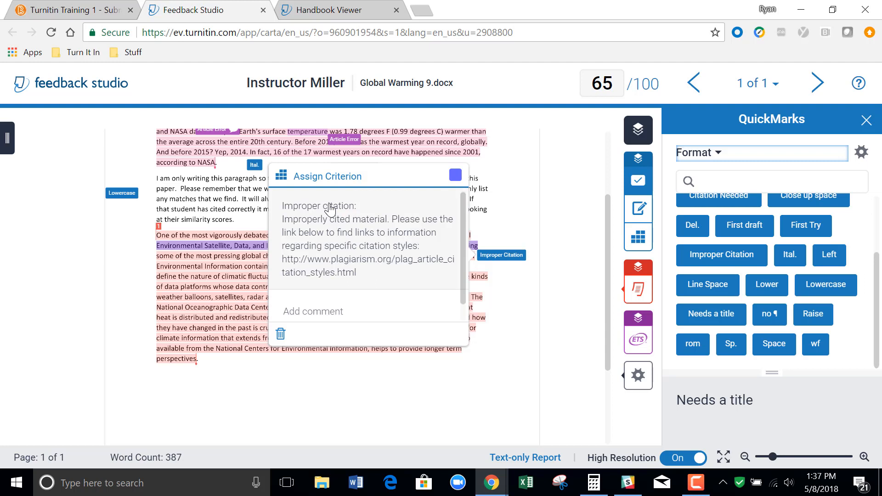
Assign the Grammar/Style criterion to the new Improper Citation mark, leave its comment empty, and move the mark below the last paragraph.
{"action": "left_click", "coordinate": [331, 183]}
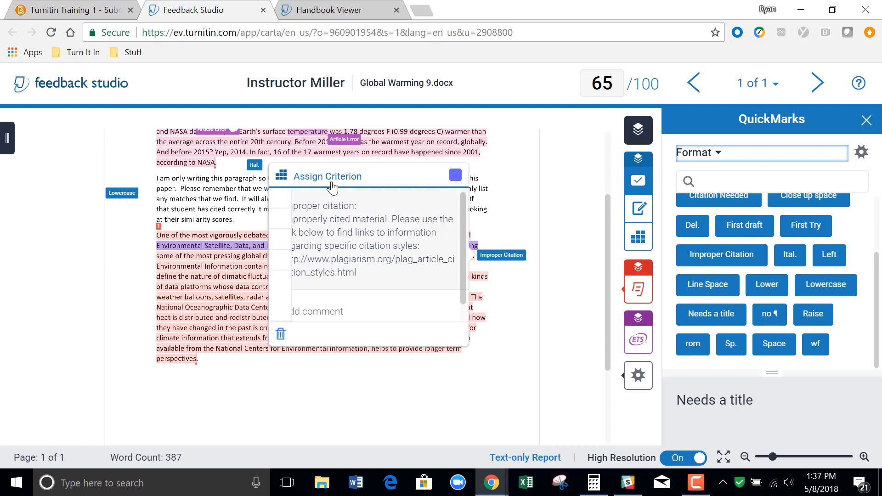
{"action": "left_click", "coordinate": [333, 261]}
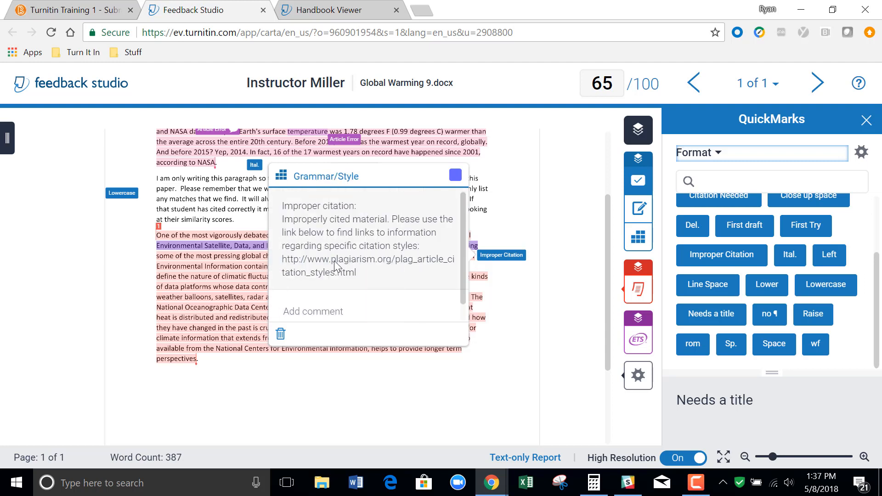
{"action": "left_click", "coordinate": [346, 310]}
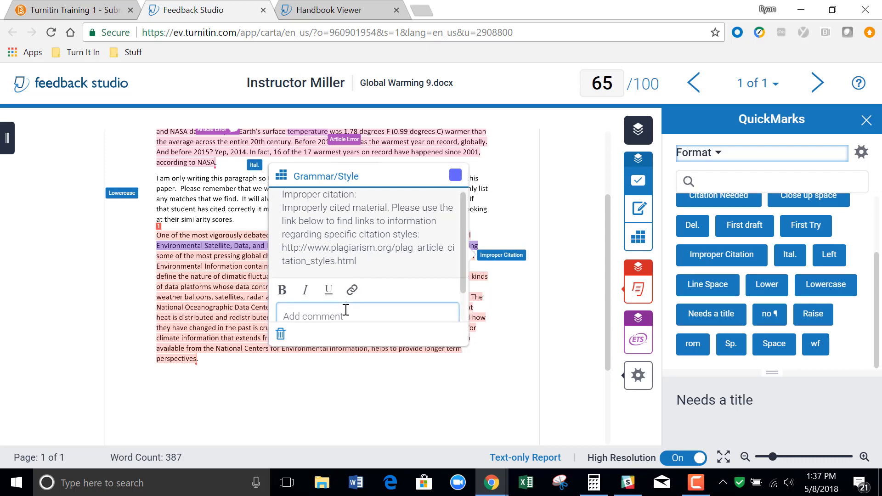
{"action": "left_click", "coordinate": [513, 346]}
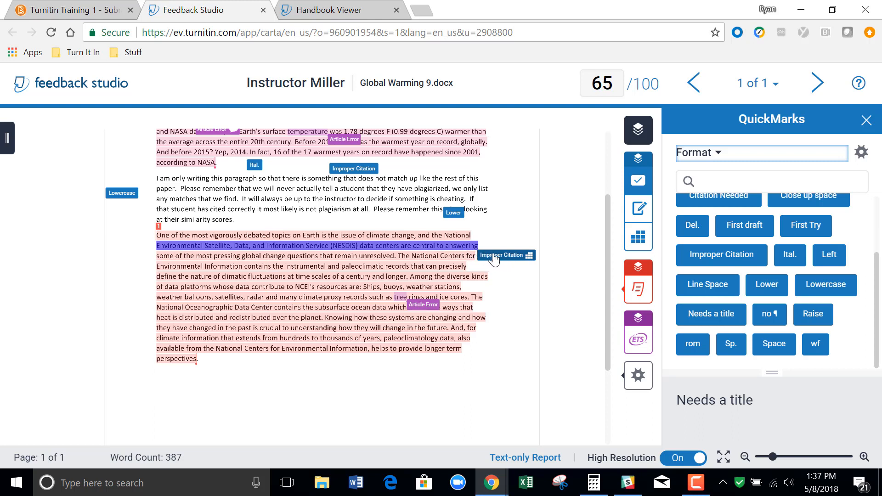
{"action": "left_click_drag", "start_coordinate": [495, 259], "coordinate": [480, 375]}
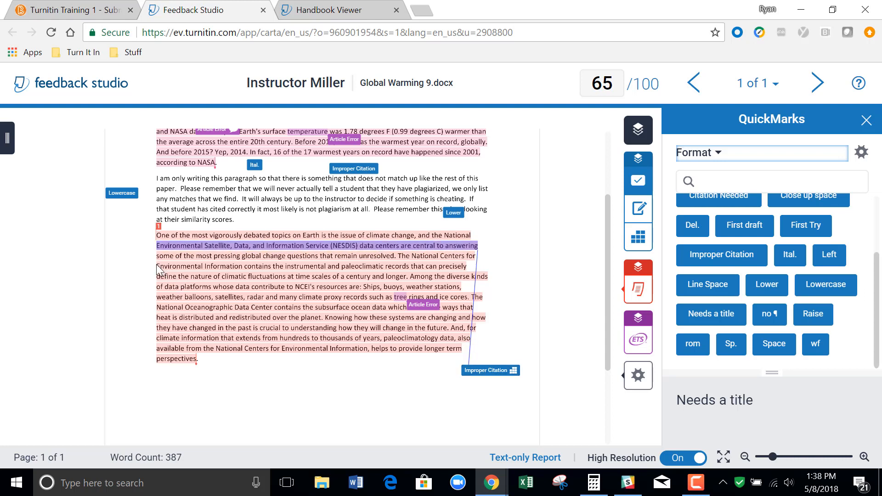
Attach a comment reading "Not needed" with the Body criterion to "Environmental Information contains the instrumental and paleoclimatic records".
{"action": "left_click_drag", "start_coordinate": [157, 266], "coordinate": [410, 270]}
{"action": "left_click", "coordinate": [409, 253]}
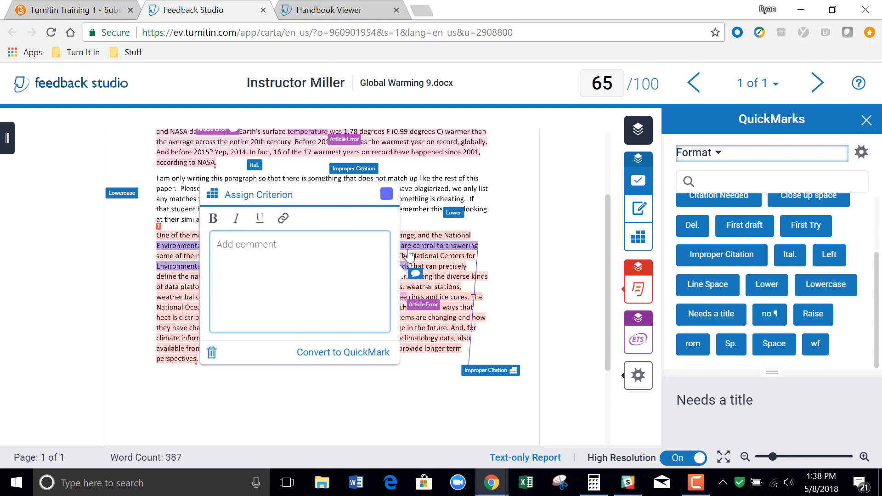
{"action": "type", "text": "Not needed"}
{"action": "left_click", "coordinate": [279, 197]}
{"action": "left_click", "coordinate": [243, 235]}
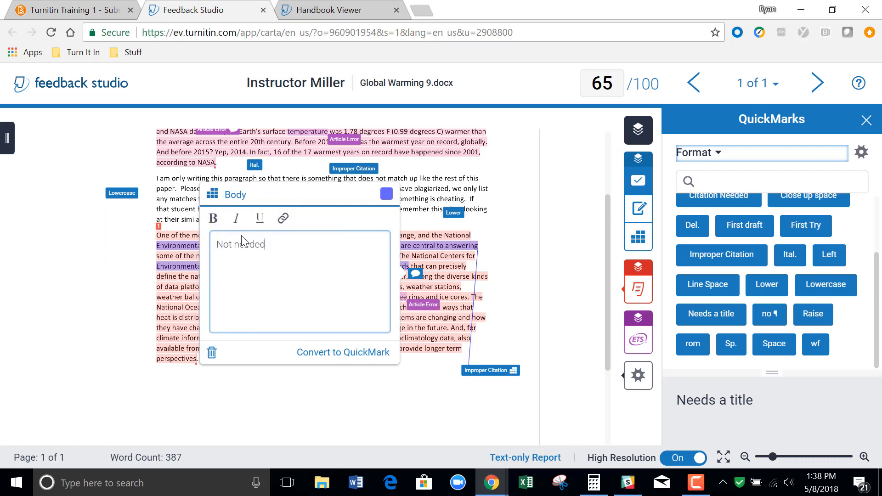
Set the "Not needed" comment's highlight to yellow and move its bubble into the left page margin beside the last paragraph.
{"action": "left_click", "coordinate": [386, 193]}
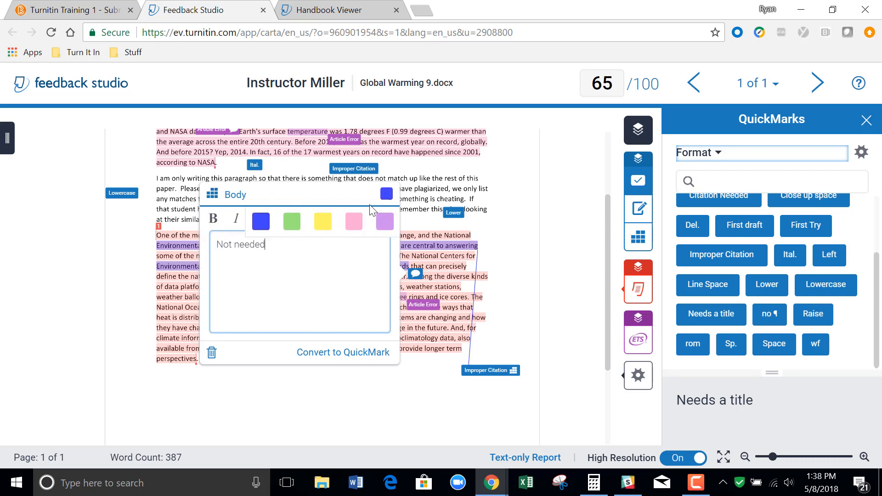
{"action": "left_click", "coordinate": [323, 223]}
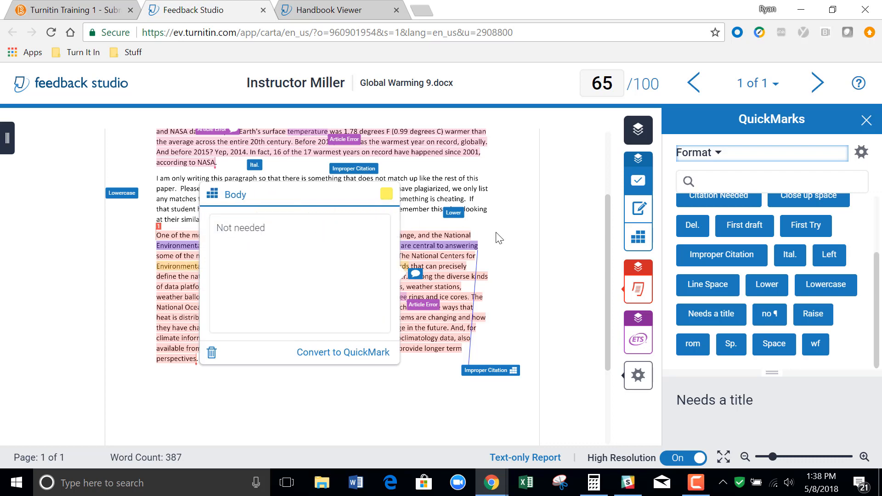
{"action": "left_click", "coordinate": [525, 263]}
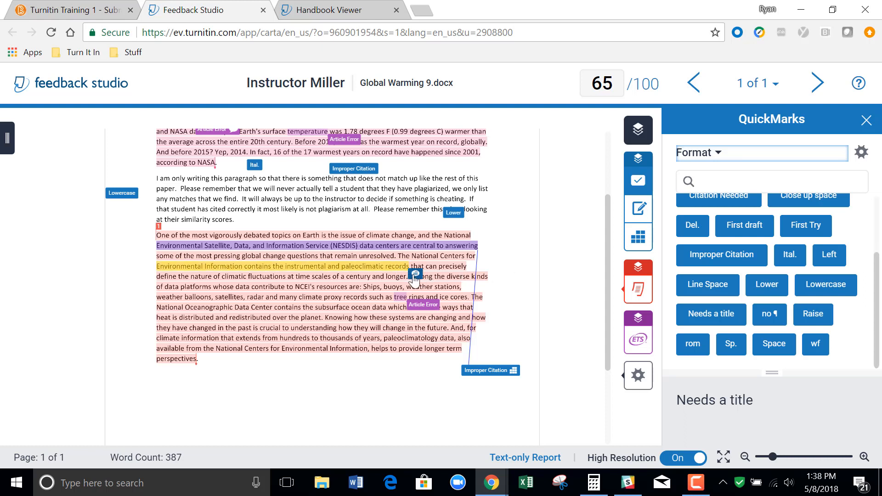
{"action": "left_click_drag", "start_coordinate": [415, 276], "coordinate": [128, 359]}
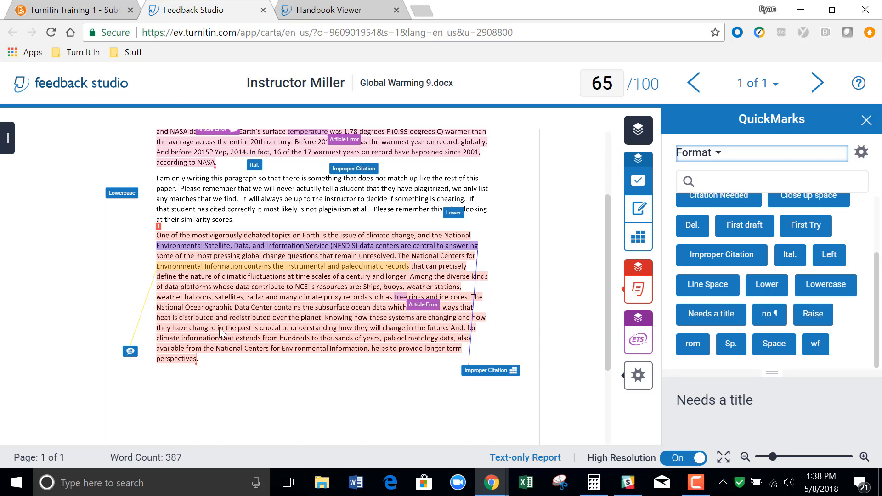
Strike out "changed in the past is crucial to understanding how they will change in the future." in the last paragraph.
{"action": "left_click_drag", "start_coordinate": [220, 330], "coordinate": [450, 331]}
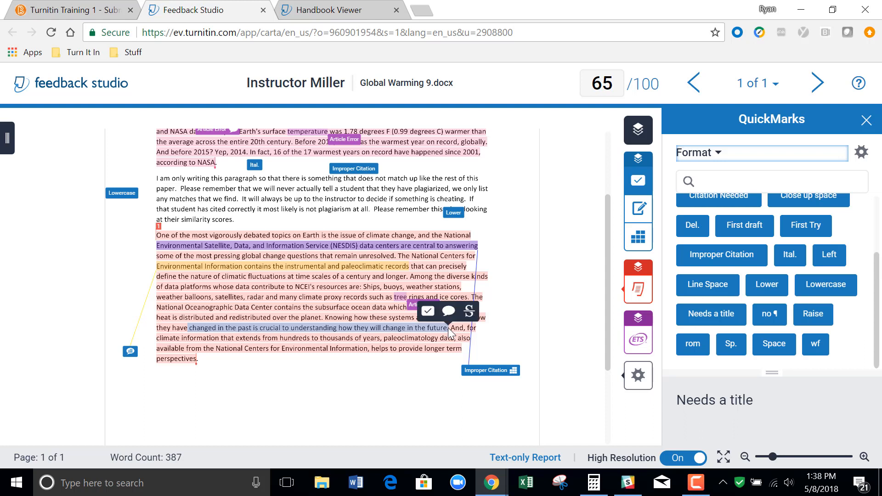
{"action": "left_click", "coordinate": [470, 313]}
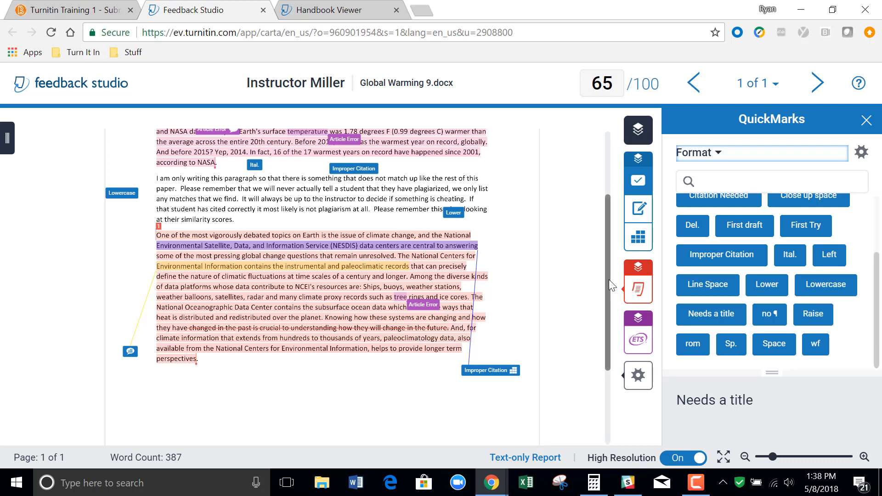
Look through the list of available QuickMark sets, keeping the Format set.
{"action": "left_click_drag", "start_coordinate": [611, 285], "coordinate": [608, 203]}
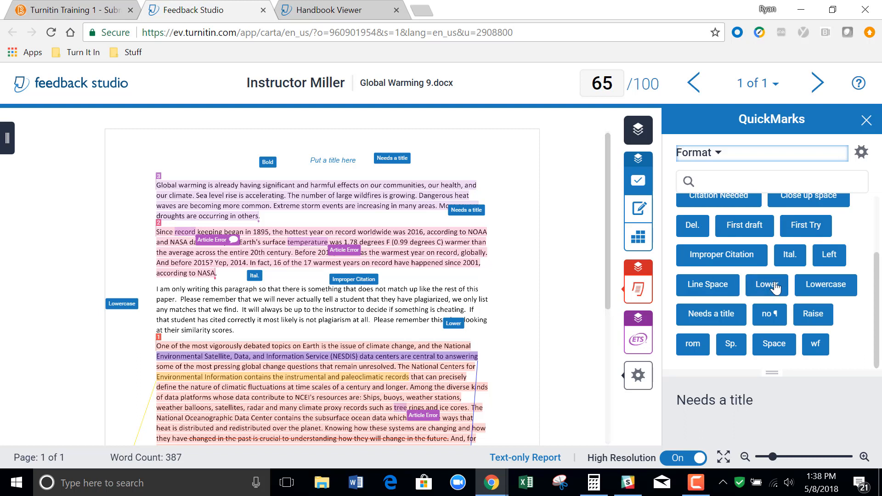
{"action": "left_click", "coordinate": [718, 156]}
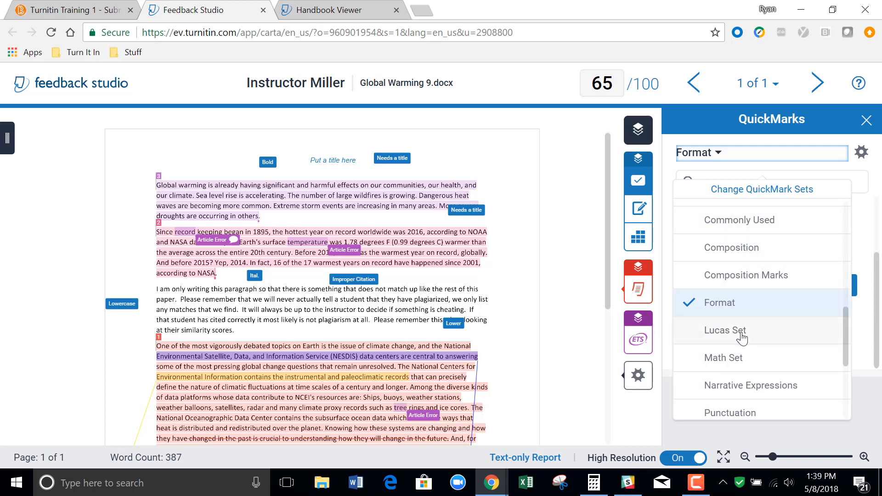
{"action": "left_click", "coordinate": [878, 278]}
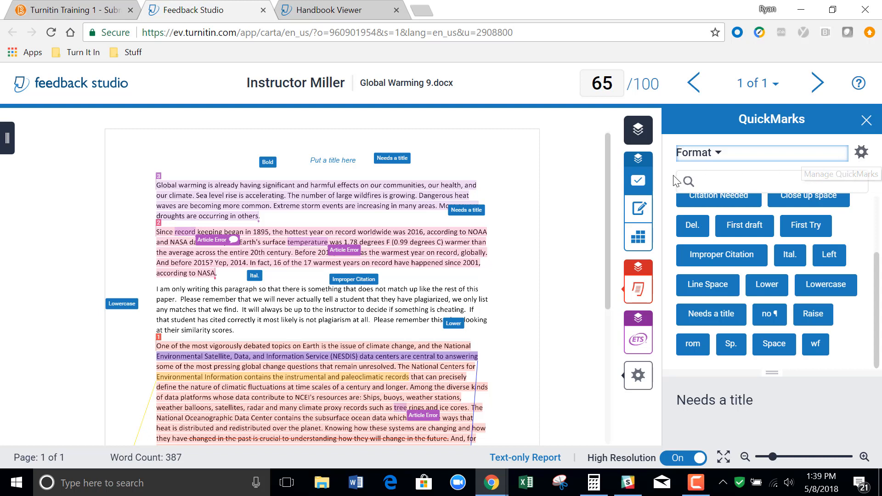
Add a text comment reading "Great first try!" to the paper's Feedback Summary.
{"action": "left_click", "coordinate": [640, 221]}
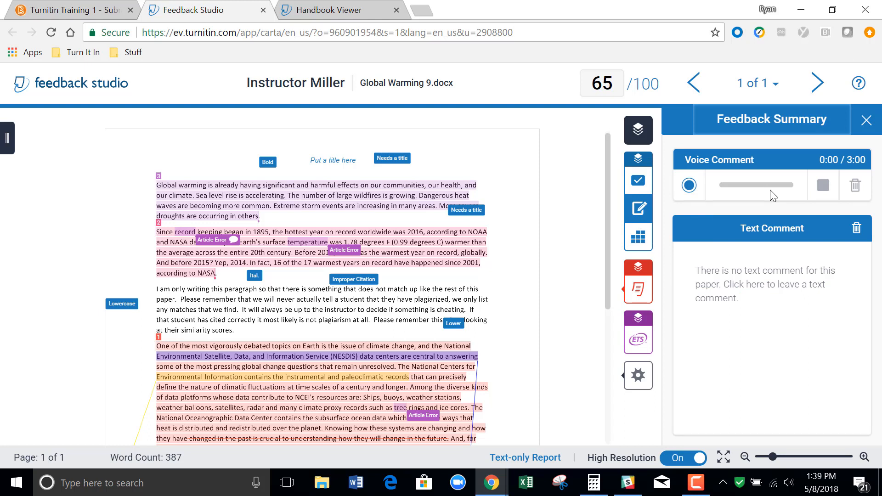
{"action": "left_click", "coordinate": [782, 261]}
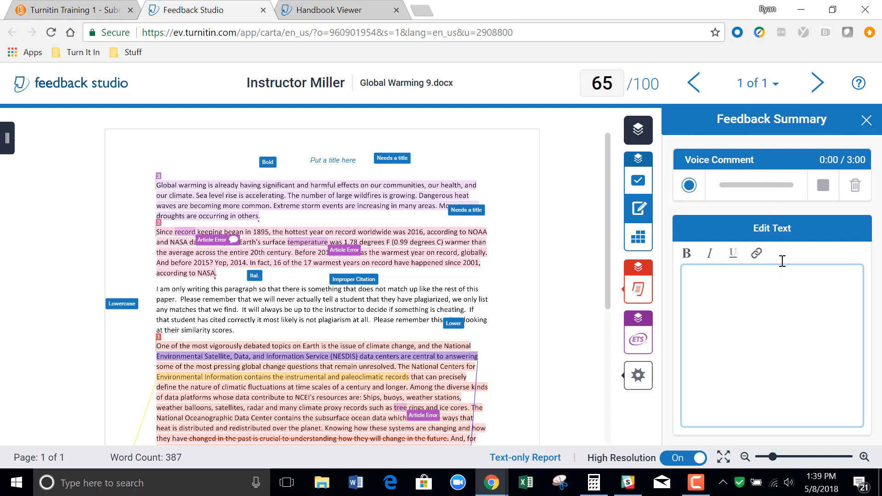
{"action": "type", "text": "Great first try!"}
Open the Persuasive Paper rubric, enlarge its criteria area, and view the QuickMarks linked to the Introduction criterion.
{"action": "left_click", "coordinate": [640, 239]}
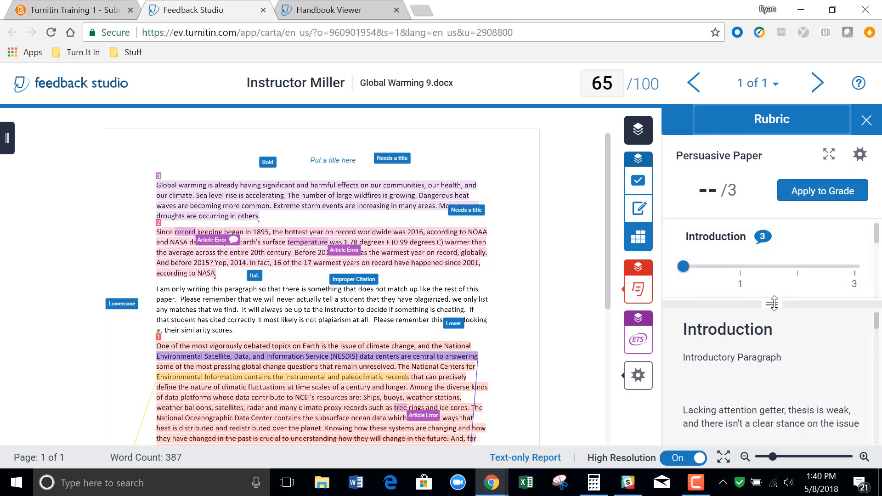
{"action": "left_click_drag", "start_coordinate": [777, 303], "coordinate": [785, 382]}
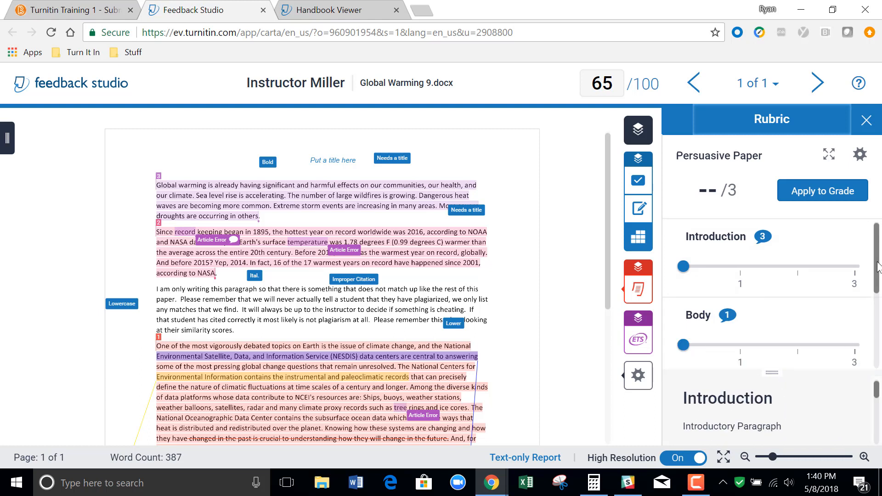
{"action": "scroll", "coordinate": [880, 297], "scroll_direction": "down", "scroll_amount": 1}
{"action": "scroll", "coordinate": [881, 297], "scroll_direction": "down", "scroll_amount": 2}
{"action": "scroll", "coordinate": [876, 249], "scroll_direction": "up", "scroll_amount": 3}
{"action": "left_click", "coordinate": [766, 240]}
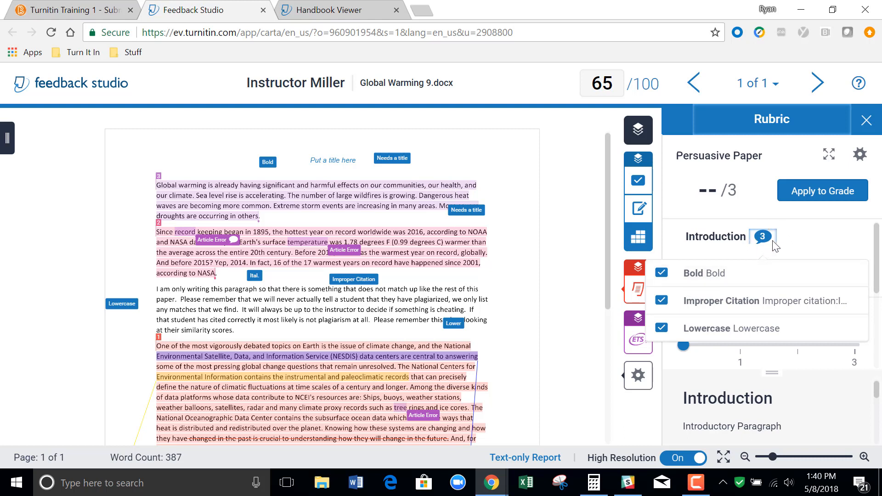
{"action": "left_click", "coordinate": [804, 244]}
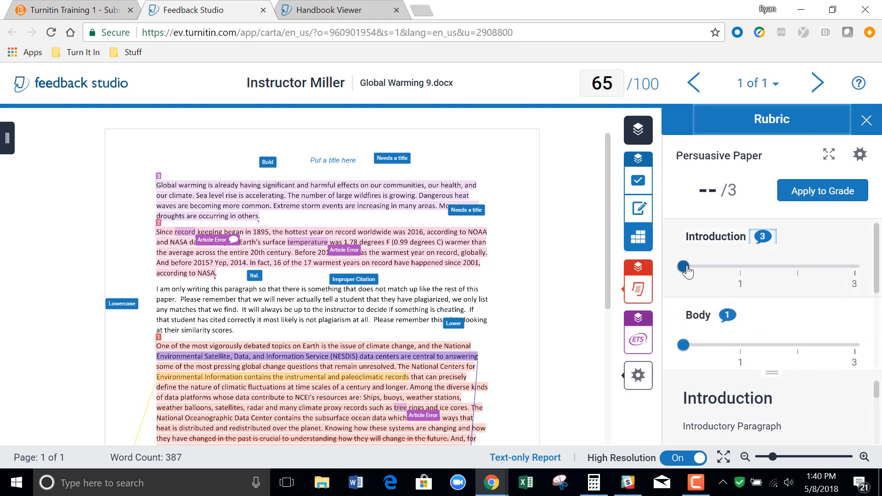
Score the rubric with Introduction 3, Body 2, Conclusion 2 and Grammar/Style 3, and apply the result to the paper's grade.
{"action": "left_click_drag", "start_coordinate": [684, 267], "coordinate": [862, 270]}
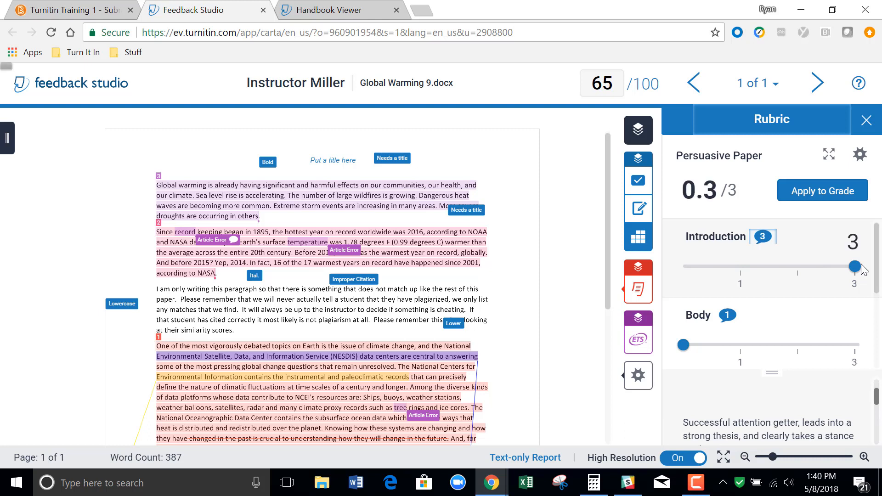
{"action": "left_click_drag", "start_coordinate": [878, 267], "coordinate": [880, 287]}
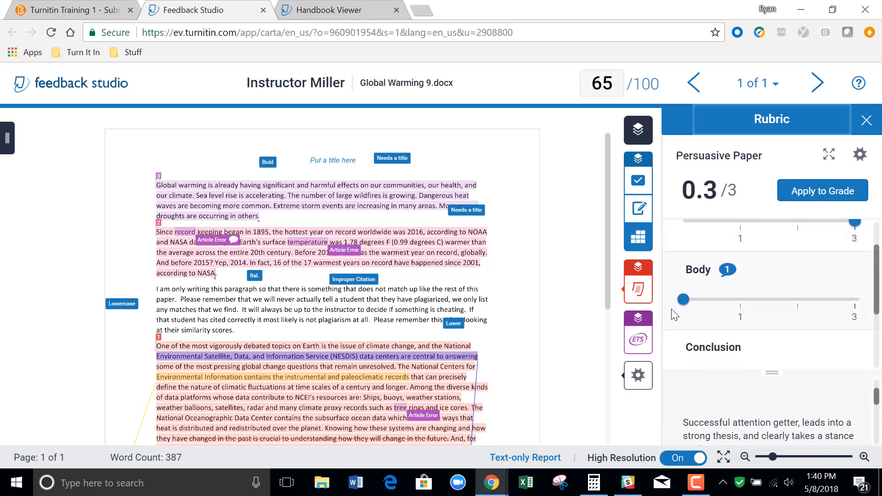
{"action": "left_click_drag", "start_coordinate": [684, 302], "coordinate": [795, 299]}
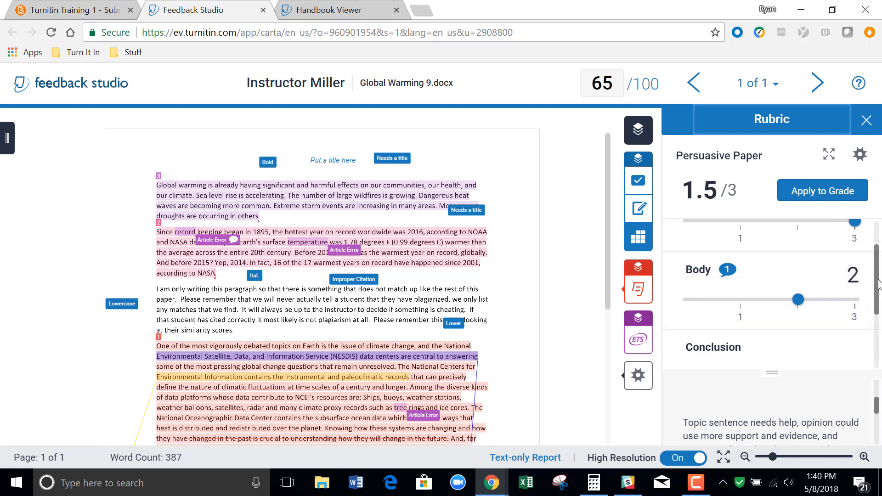
{"action": "left_click_drag", "start_coordinate": [878, 281], "coordinate": [878, 332]}
{"action": "left_click_drag", "start_coordinate": [683, 269], "coordinate": [799, 270]}
{"action": "left_click", "coordinate": [855, 347]}
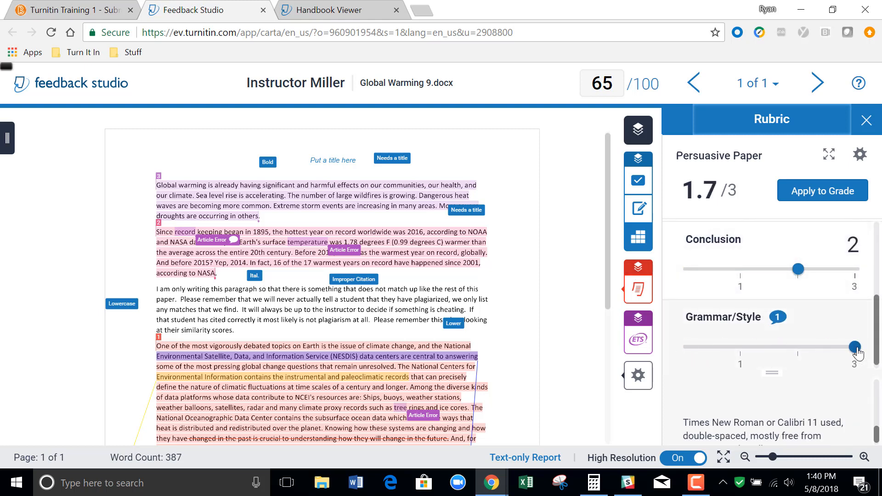
{"action": "left_click", "coordinate": [820, 189]}
{"action": "left_click", "coordinate": [822, 193]}
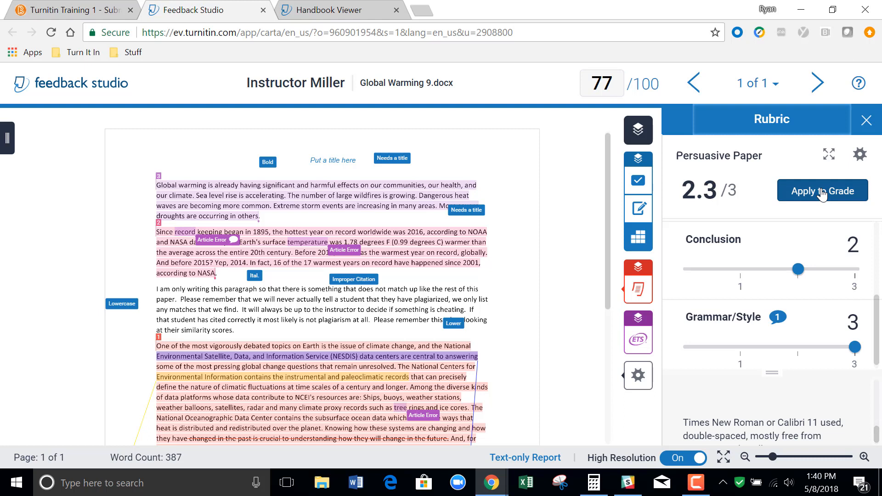
Manually change the paper's overall grade to 79.
{"action": "left_click", "coordinate": [618, 83]}
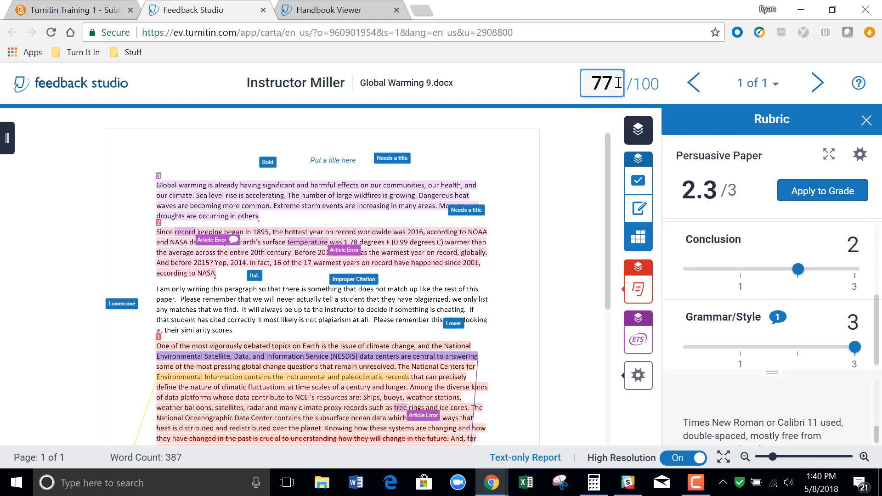
{"action": "key", "text": "BackSpace"}
{"action": "type", "text": "9"}
{"action": "left_click", "coordinate": [546, 95]}
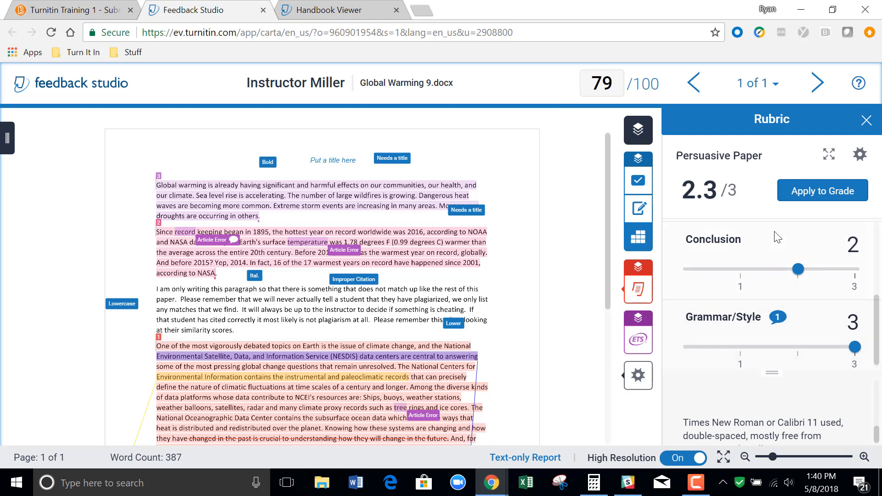
Expand the rubric into its own window and select Scale 2 for Introduction, Scale 3 for Body and Conclusion, and Scale 2 for Grammar/Style.
{"action": "left_click", "coordinate": [830, 155]}
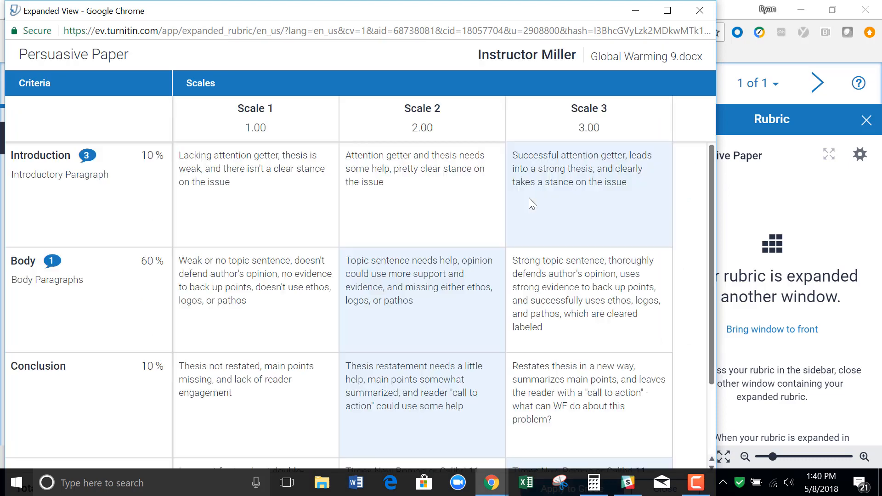
{"action": "left_click", "coordinate": [461, 176]}
{"action": "left_click", "coordinate": [555, 297]}
{"action": "left_click", "coordinate": [605, 396]}
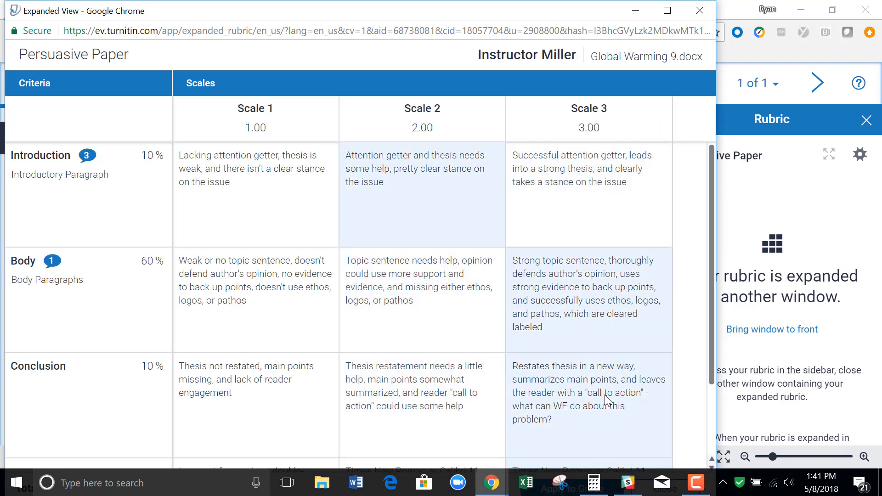
{"action": "left_click_drag", "start_coordinate": [710, 301], "coordinate": [714, 356]}
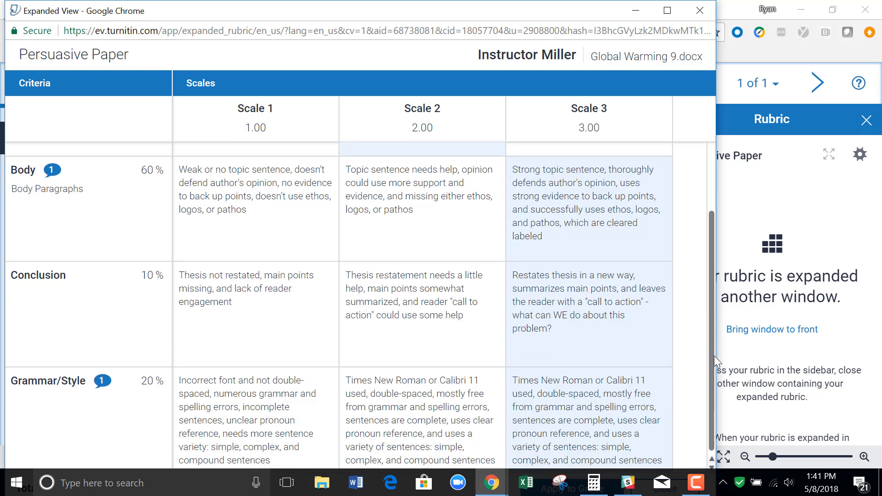
{"action": "left_click", "coordinate": [435, 396]}
Maximize the expanded rubric, apply its total score to the paper's grade, and close the expanded view.
{"action": "left_click", "coordinate": [667, 10]}
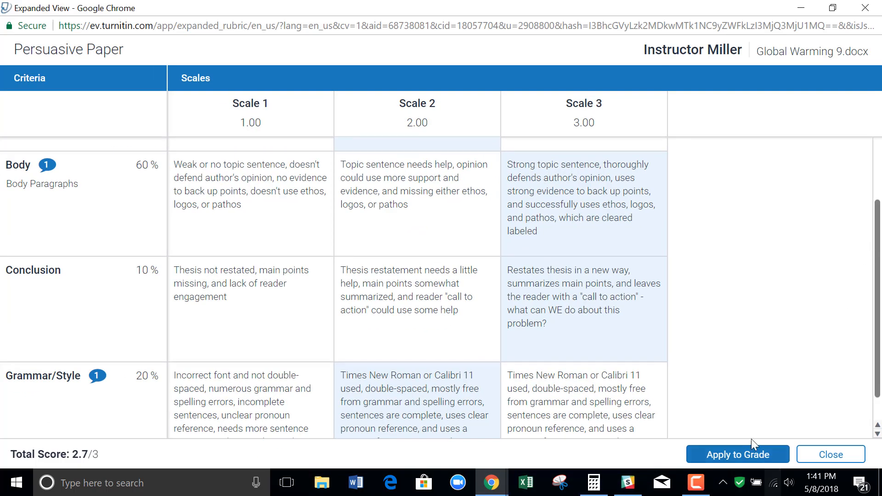
{"action": "left_click", "coordinate": [754, 455]}
{"action": "left_click", "coordinate": [826, 455]}
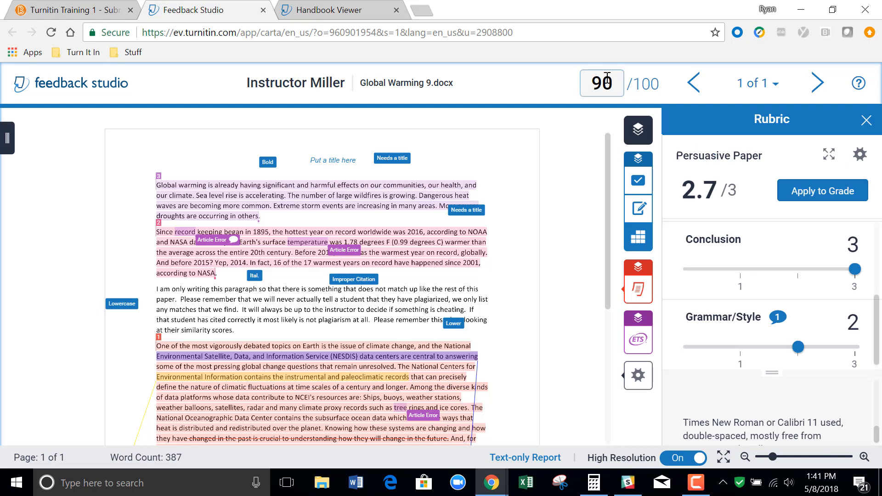
{"action": "left_click", "coordinate": [607, 78]}
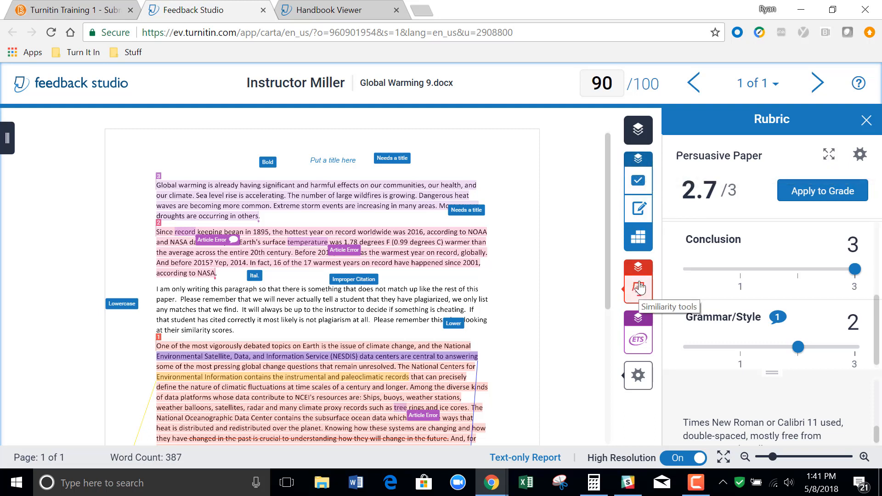
View the list of active layers, close it, and open the similarity Match Overview.
{"action": "left_click", "coordinate": [637, 130]}
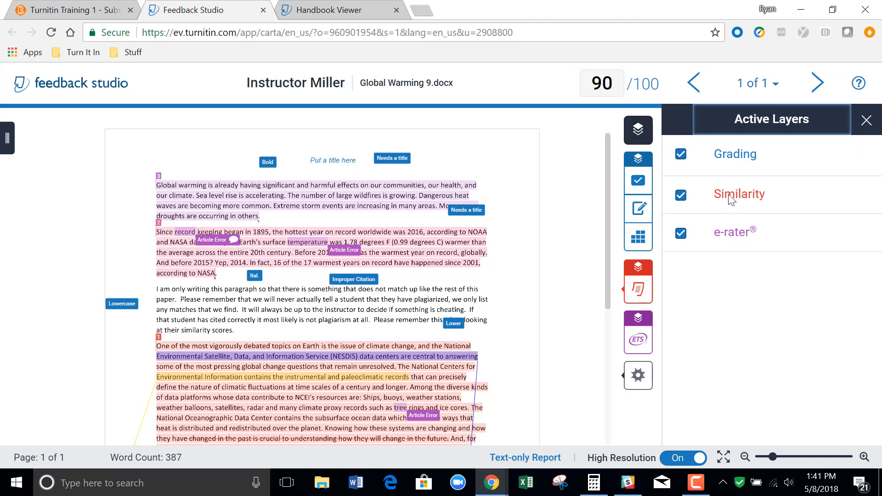
{"action": "left_click", "coordinate": [867, 120]}
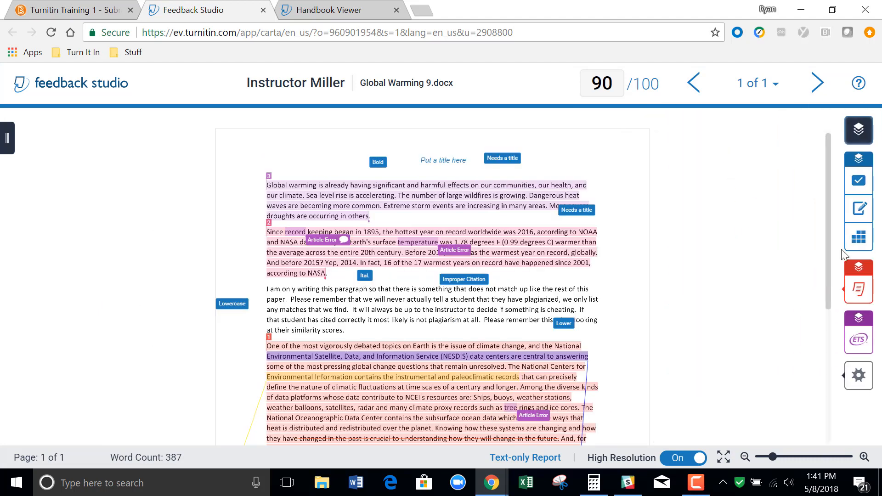
{"action": "mouse_move", "coordinate": [857, 288]}
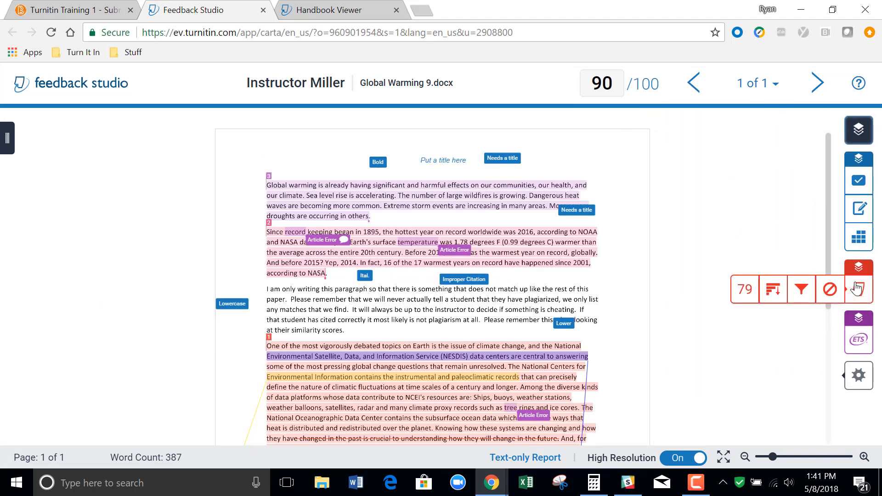
{"action": "left_click", "coordinate": [745, 289]}
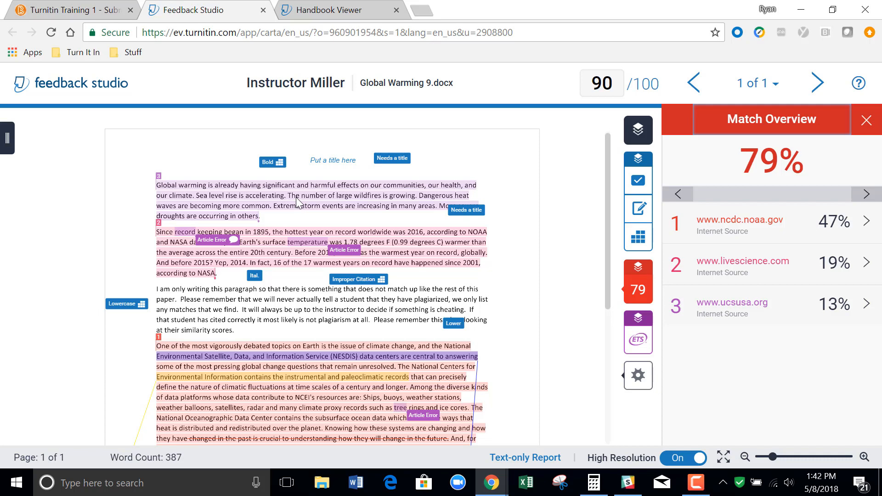
{"action": "left_click", "coordinate": [869, 314]}
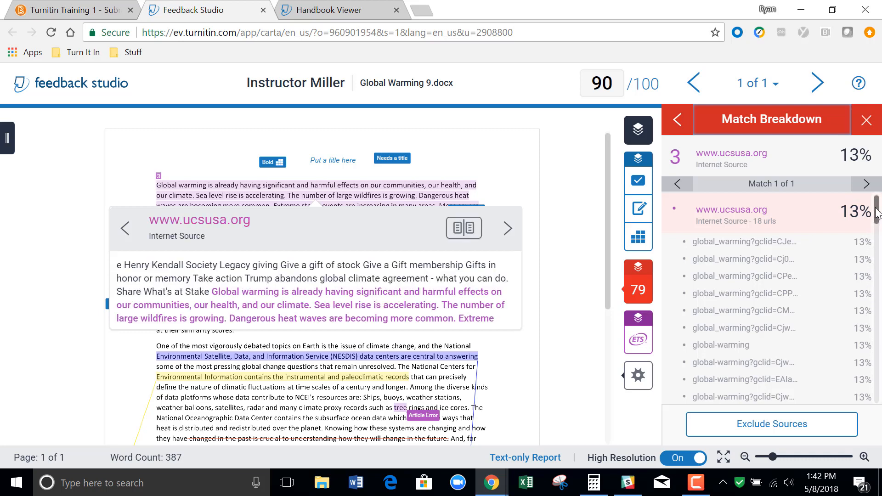
{"action": "left_click_drag", "start_coordinate": [879, 205], "coordinate": [880, 300]}
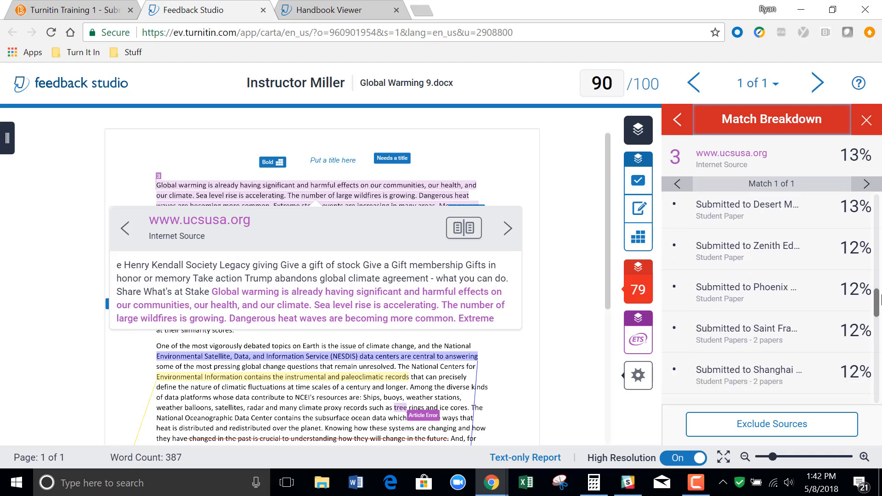
{"action": "left_click", "coordinate": [772, 294]}
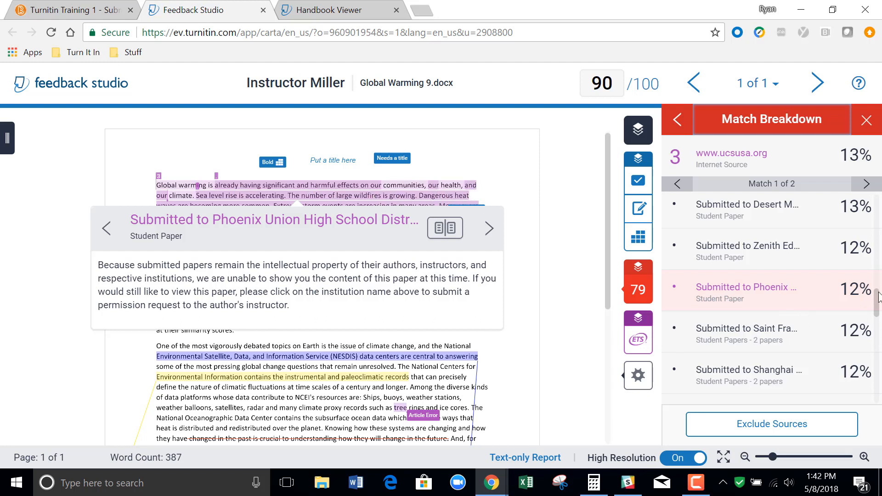
{"action": "scroll", "coordinate": [879, 297], "scroll_direction": "down", "scroll_amount": 5}
{"action": "scroll", "coordinate": [878, 349], "scroll_direction": "down", "scroll_amount": 6}
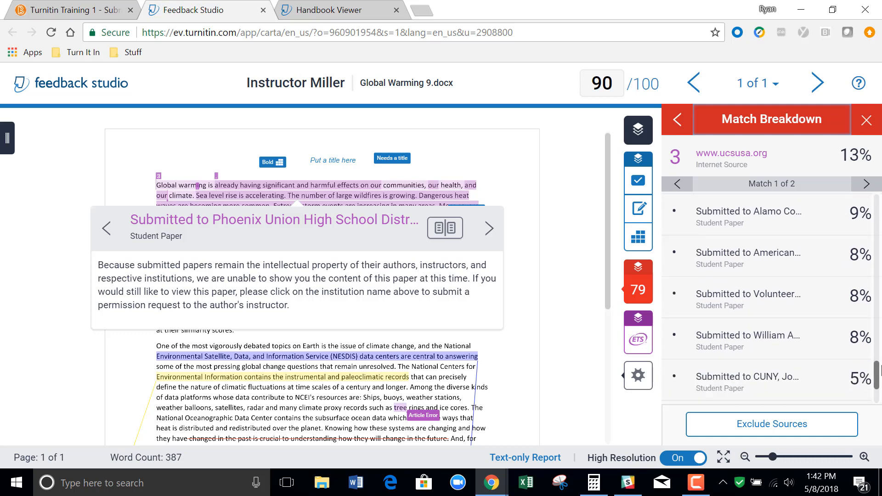
{"action": "left_click", "coordinate": [772, 334]}
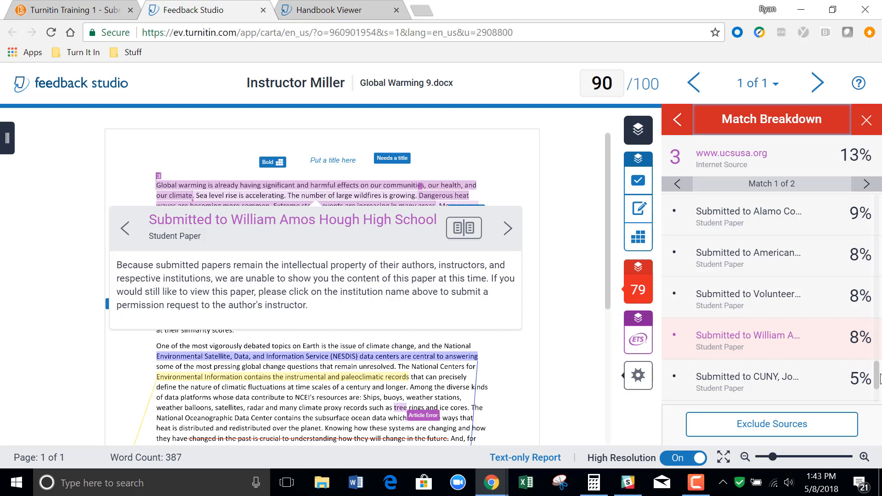
{"action": "scroll", "coordinate": [879, 390], "scroll_direction": "down", "scroll_amount": 2}
{"action": "left_click_drag", "start_coordinate": [880, 390], "coordinate": [879, 208]}
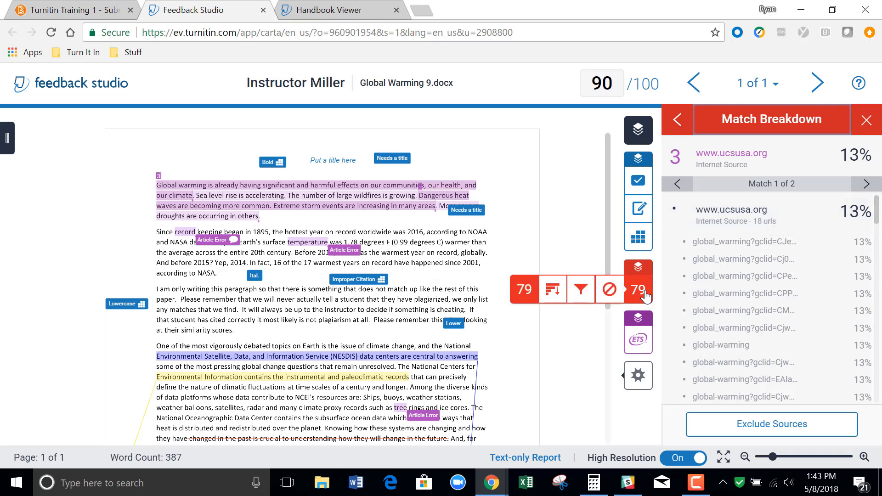
{"action": "left_click", "coordinate": [867, 120]}
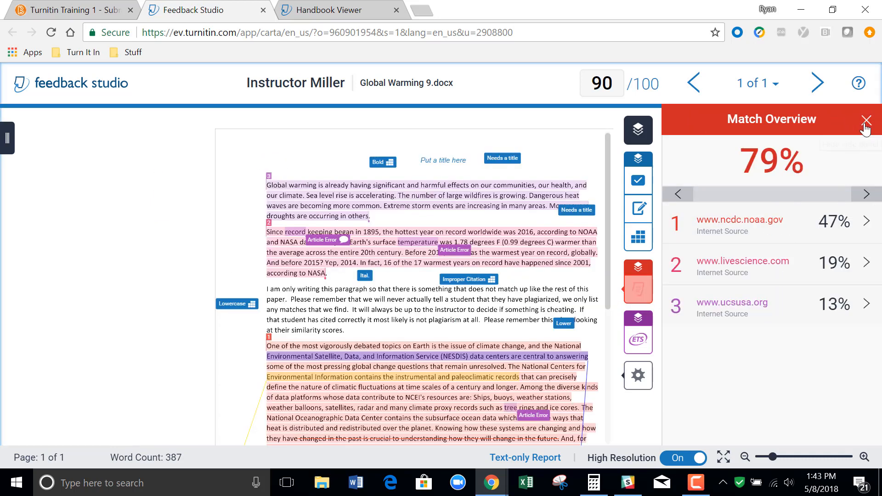
{"action": "left_click", "coordinate": [746, 291]}
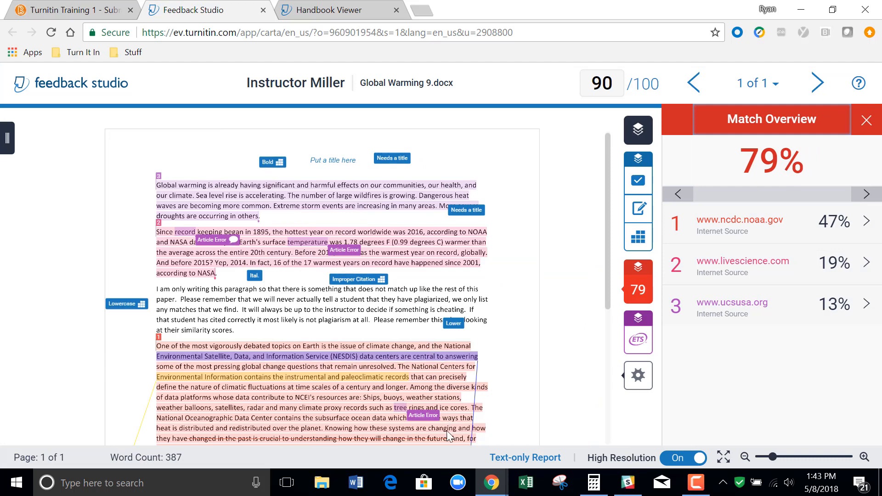
{"action": "left_click", "coordinate": [865, 224]}
{"action": "scroll", "coordinate": [879, 225], "scroll_direction": "down", "scroll_amount": 2}
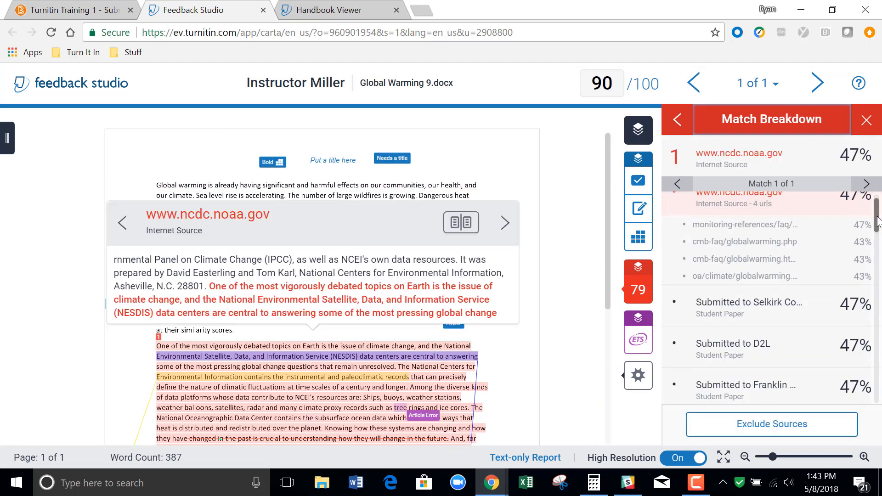
{"action": "scroll", "coordinate": [879, 225], "scroll_direction": "down", "scroll_amount": 2}
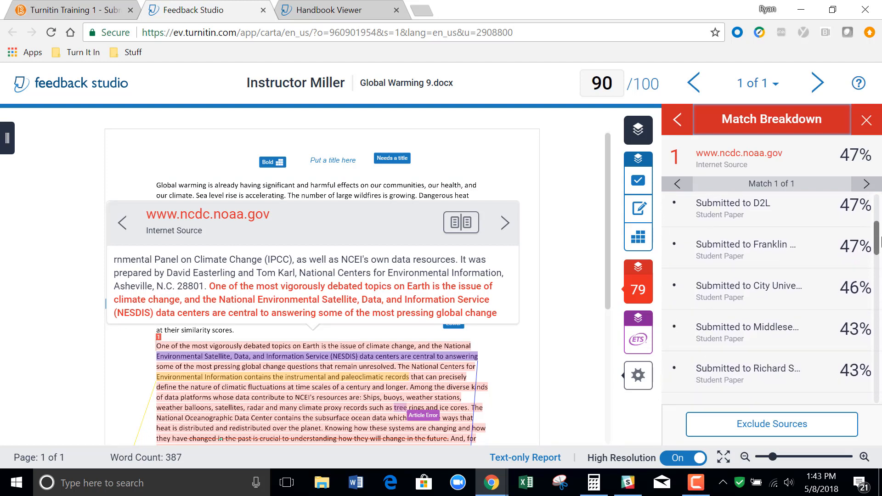
{"action": "scroll", "coordinate": [880, 241], "scroll_direction": "down", "scroll_amount": 2}
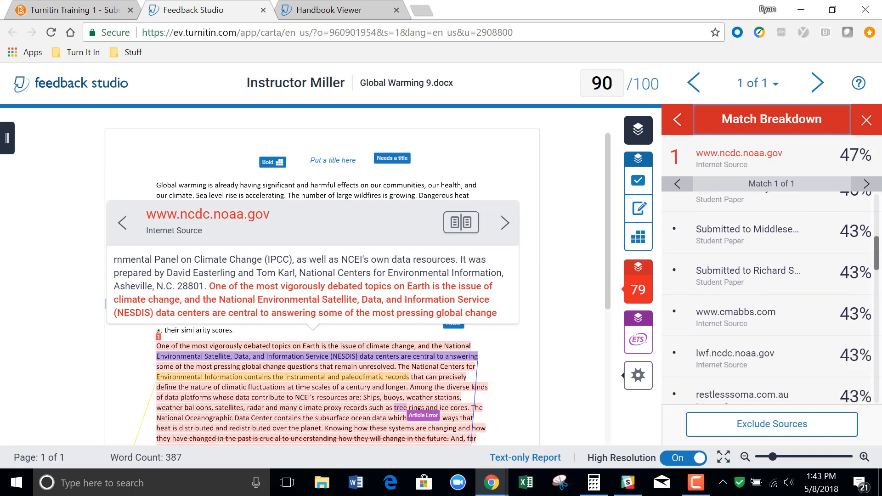
{"action": "scroll", "coordinate": [804, 221], "scroll_direction": "down", "scroll_amount": 2}
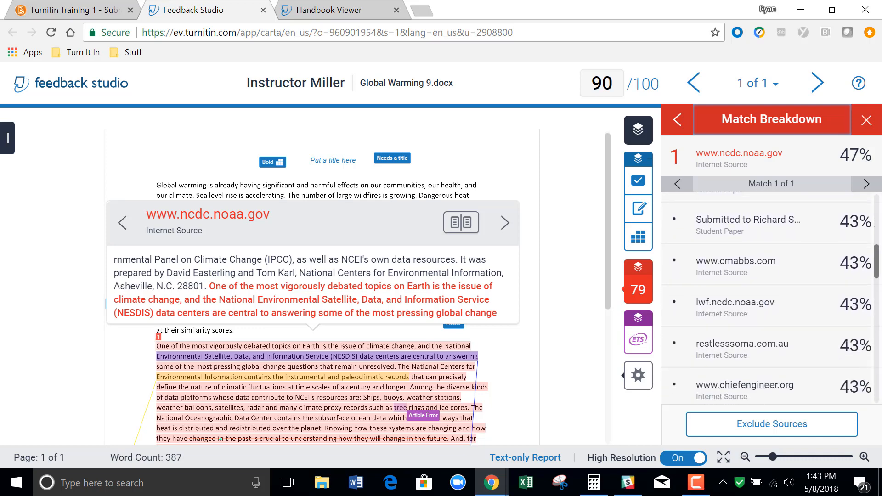
{"action": "left_click", "coordinate": [801, 212]}
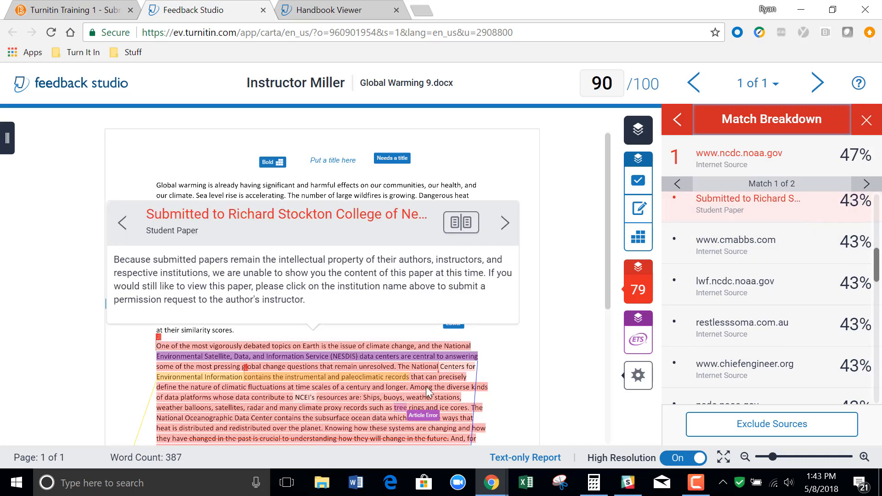
{"action": "left_click", "coordinate": [750, 285]}
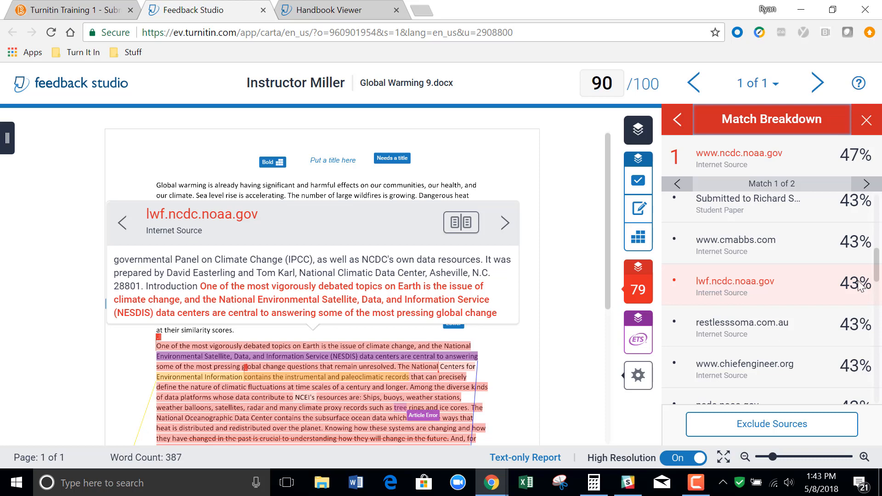
{"action": "left_click_drag", "start_coordinate": [880, 254], "coordinate": [880, 312]}
{"action": "left_click", "coordinate": [787, 250]}
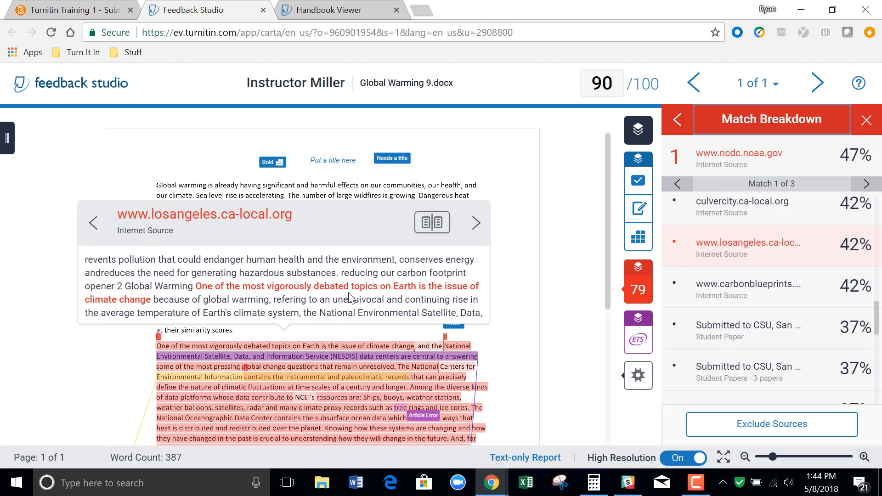
{"action": "left_click", "coordinate": [443, 226]}
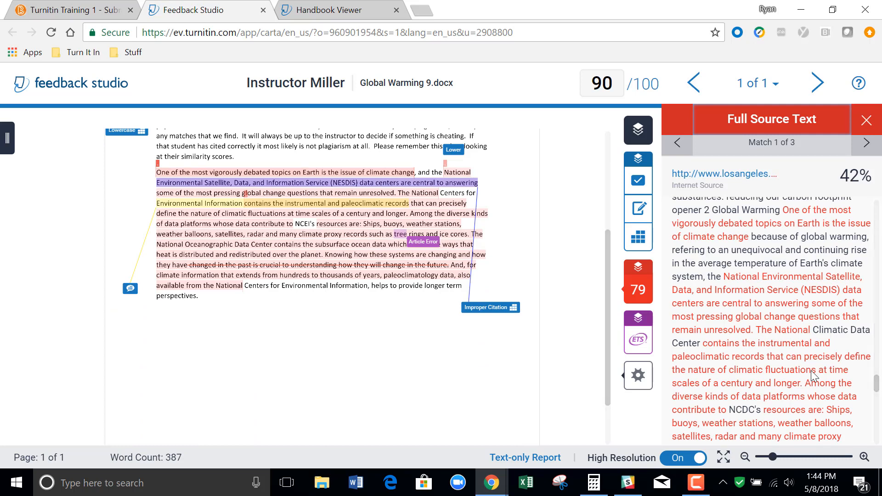
{"action": "left_click", "coordinate": [867, 121]}
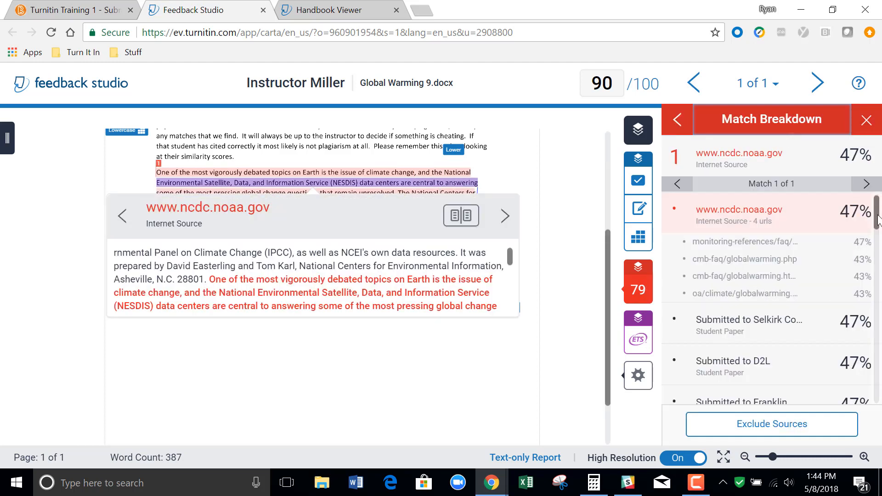
View the South Dakota State University student paper match and the publication match at the end of the breakdown.
{"action": "left_click_drag", "start_coordinate": [878, 219], "coordinate": [878, 245]}
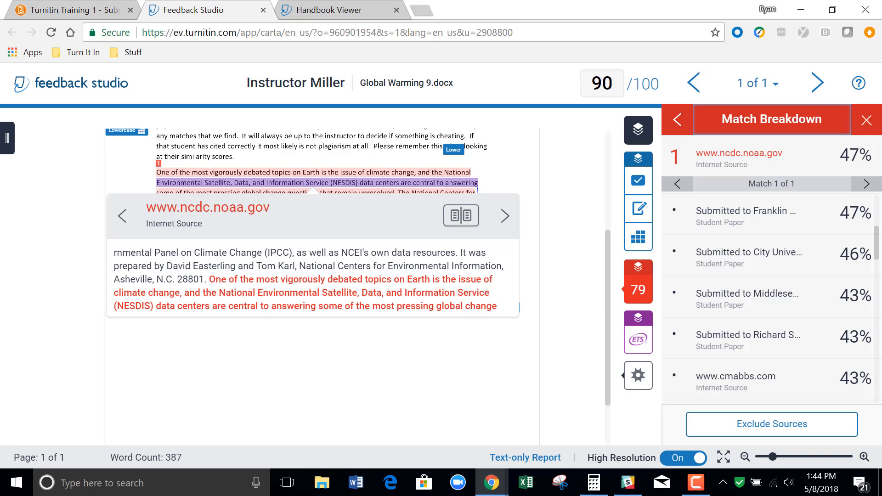
{"action": "left_click_drag", "start_coordinate": [878, 246], "coordinate": [881, 394]}
{"action": "left_click", "coordinate": [733, 277]}
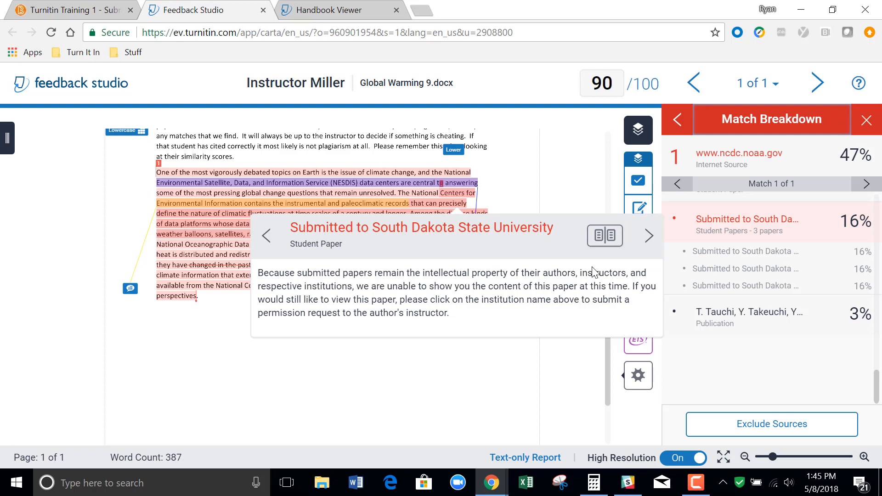
{"action": "left_click", "coordinate": [587, 197]}
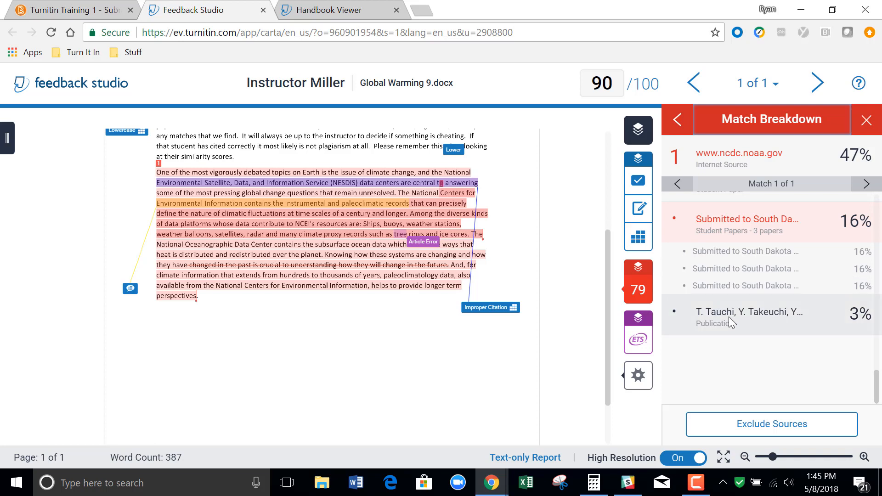
{"action": "left_click", "coordinate": [762, 318]}
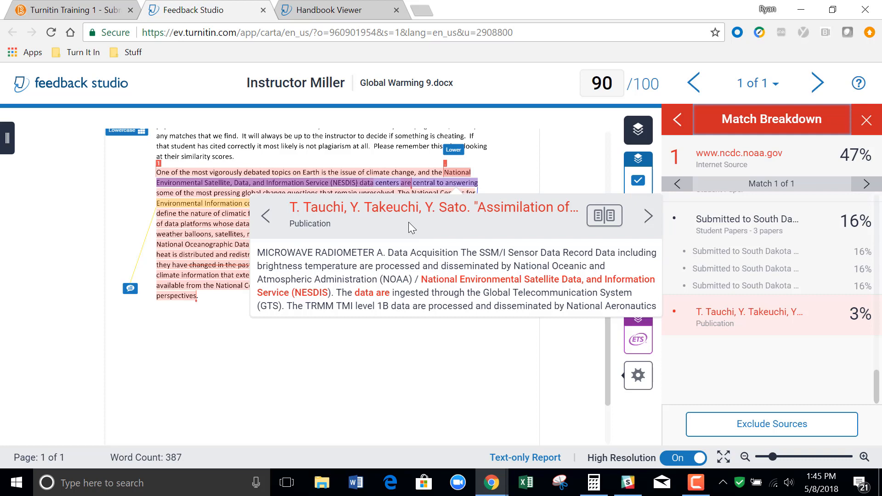
{"action": "left_click", "coordinate": [734, 354]}
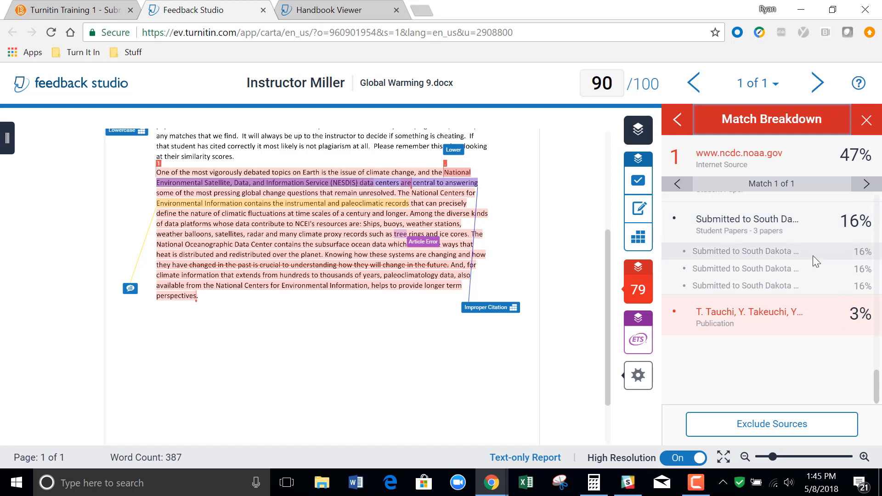
Exclude the publication source and the three South Dakota State University student papers from the similarity score.
{"action": "left_click", "coordinate": [784, 426]}
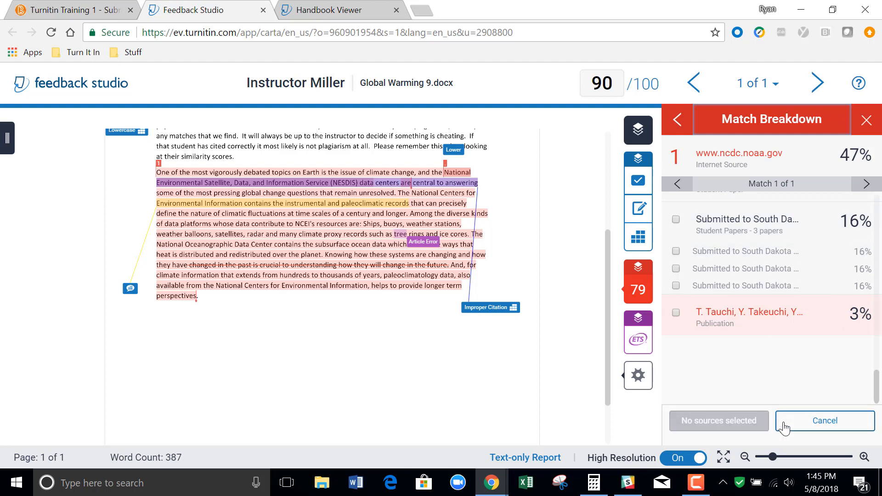
{"action": "left_click", "coordinate": [676, 313]}
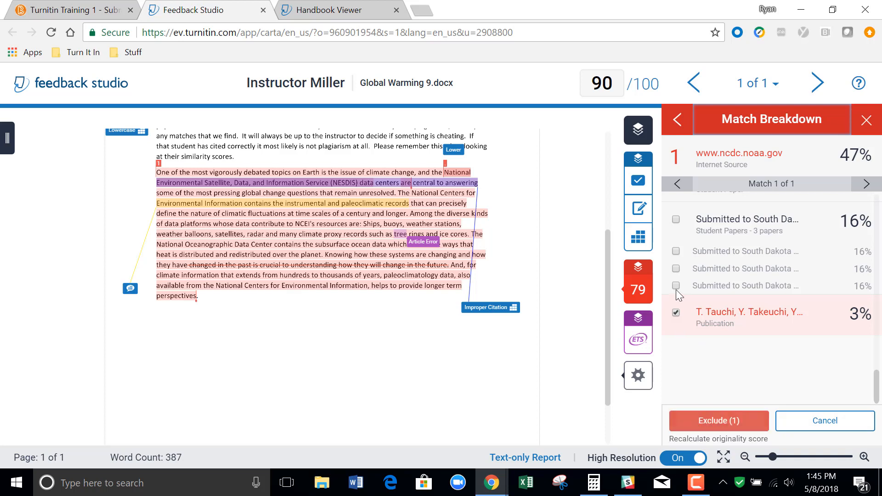
{"action": "left_click", "coordinate": [676, 285]}
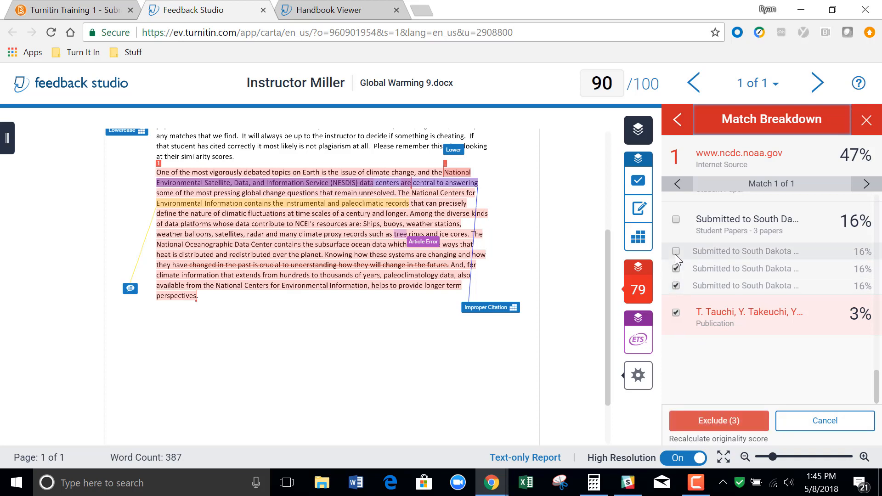
{"action": "left_click", "coordinate": [675, 251]}
{"action": "left_click", "coordinate": [676, 269]}
{"action": "left_click", "coordinate": [734, 419]}
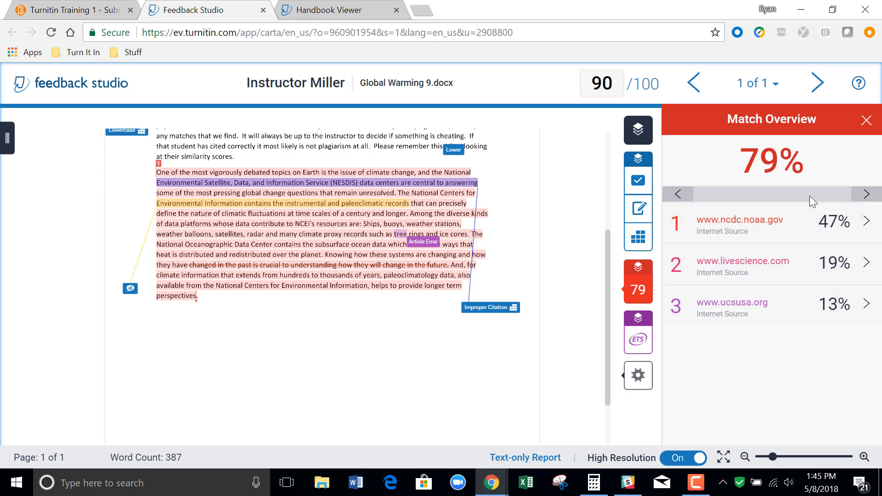
Look through the All Sources list, viewing the Zenith Education Group and Shanghai Pinghe School student paper matches.
{"action": "mouse_move", "coordinate": [642, 295]}
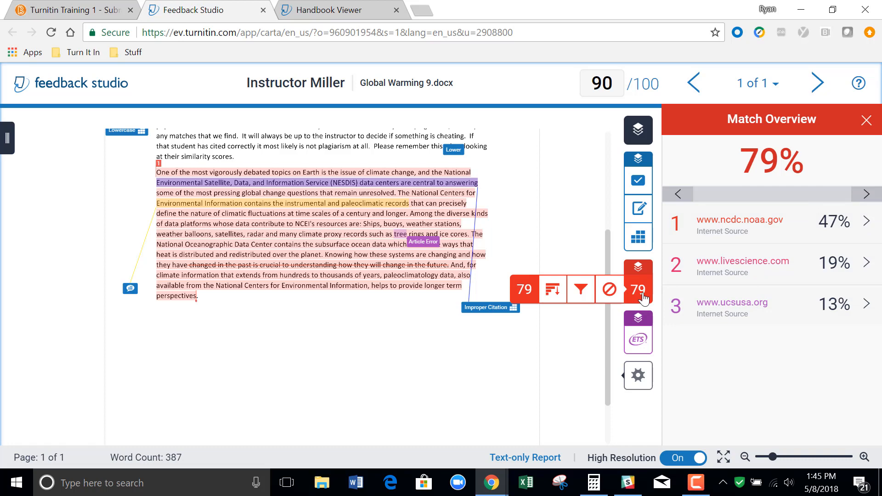
{"action": "left_click", "coordinate": [558, 297]}
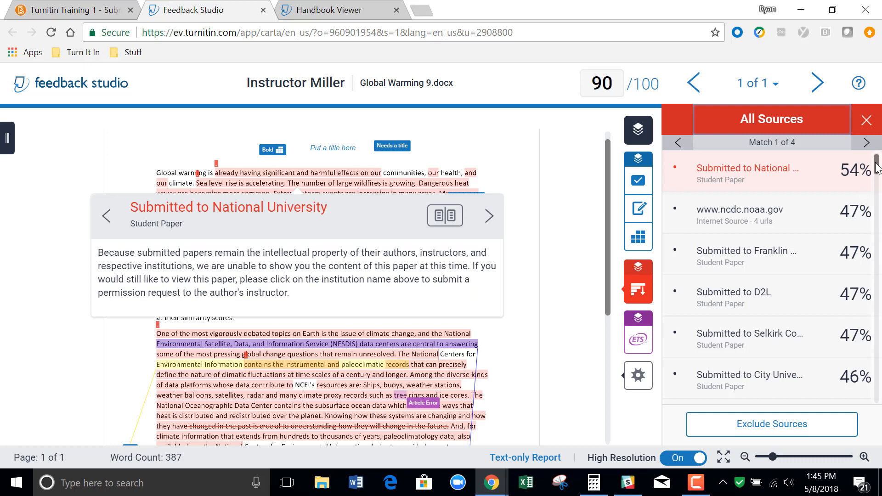
{"action": "left_click_drag", "start_coordinate": [877, 167], "coordinate": [879, 311]}
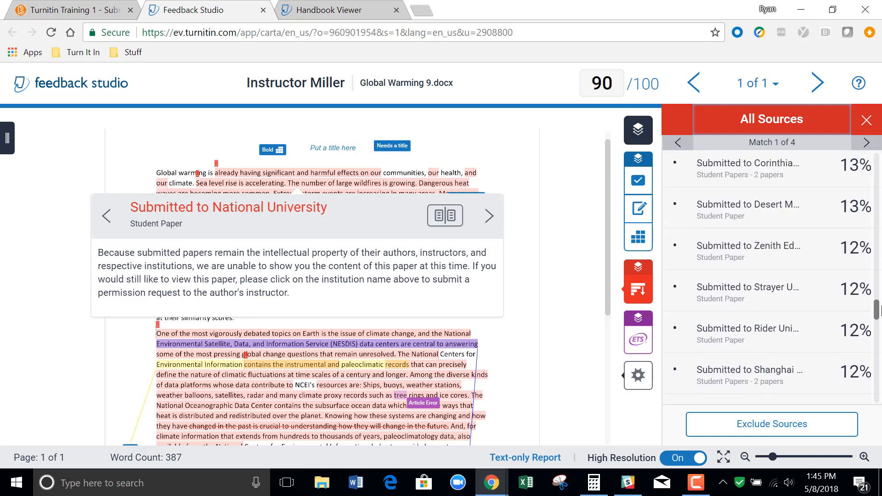
{"action": "left_click", "coordinate": [779, 255]}
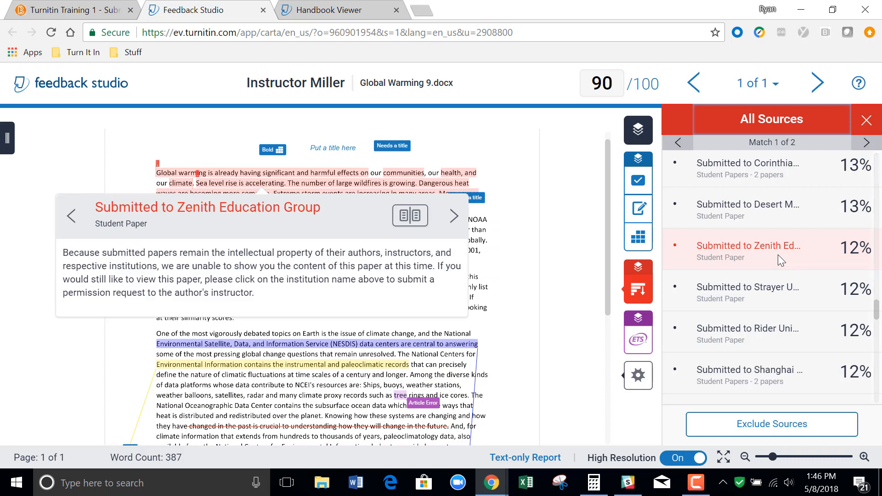
{"action": "left_click", "coordinate": [790, 371]}
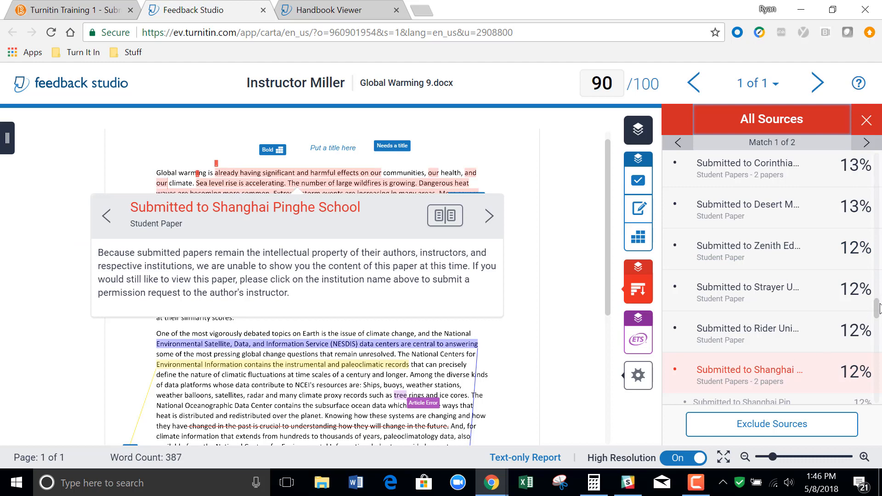
{"action": "left_click_drag", "start_coordinate": [877, 309], "coordinate": [879, 391]}
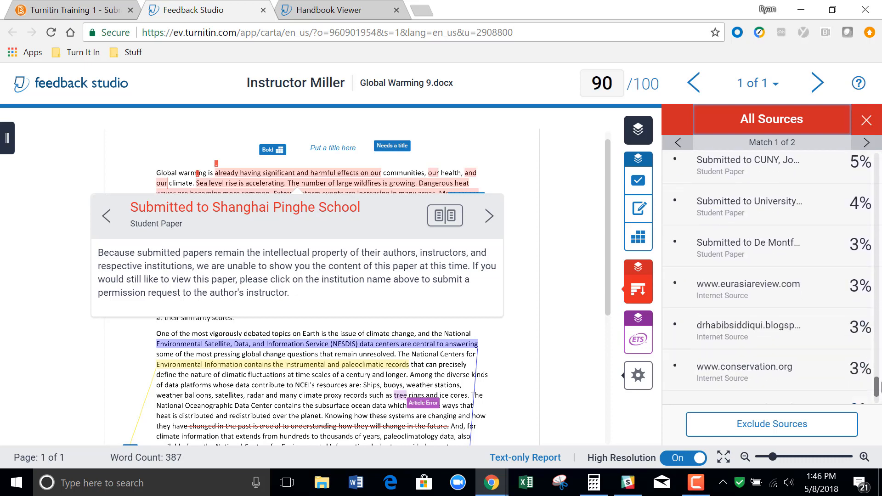
{"action": "left_click", "coordinate": [881, 387]}
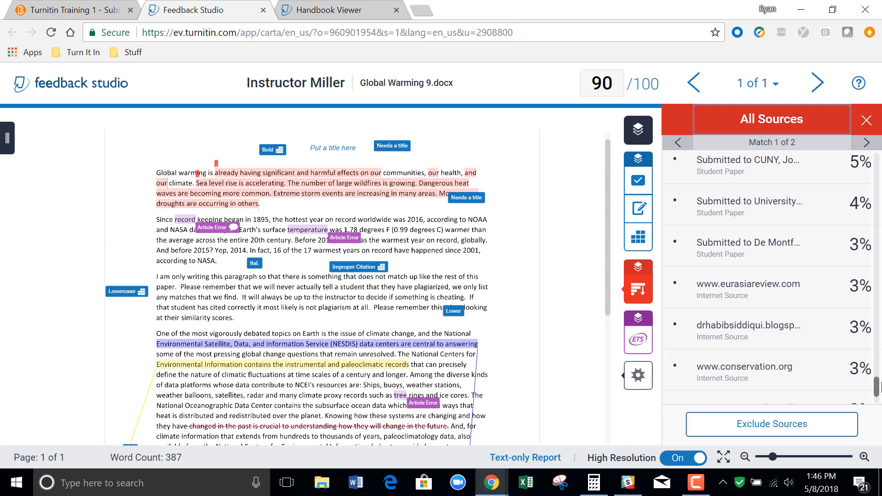
{"action": "left_click", "coordinate": [820, 424]}
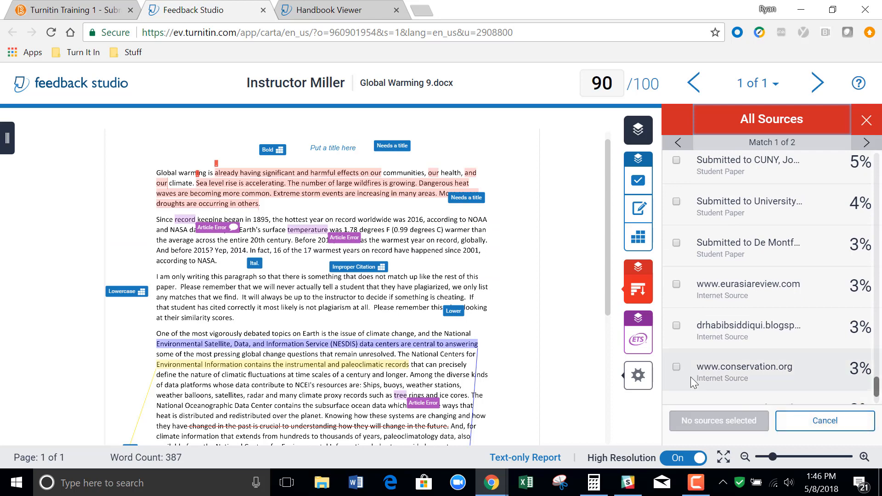
{"action": "left_click", "coordinate": [677, 367]}
{"action": "left_click", "coordinate": [677, 325]}
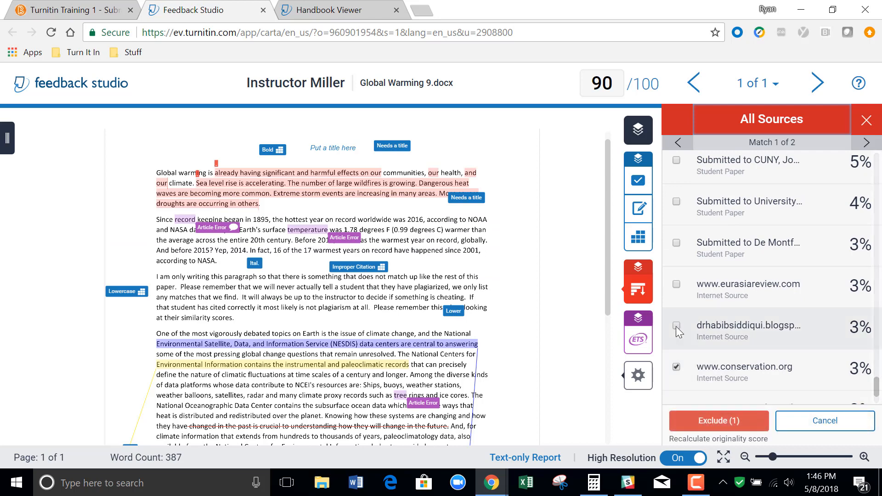
{"action": "left_click", "coordinate": [731, 422]}
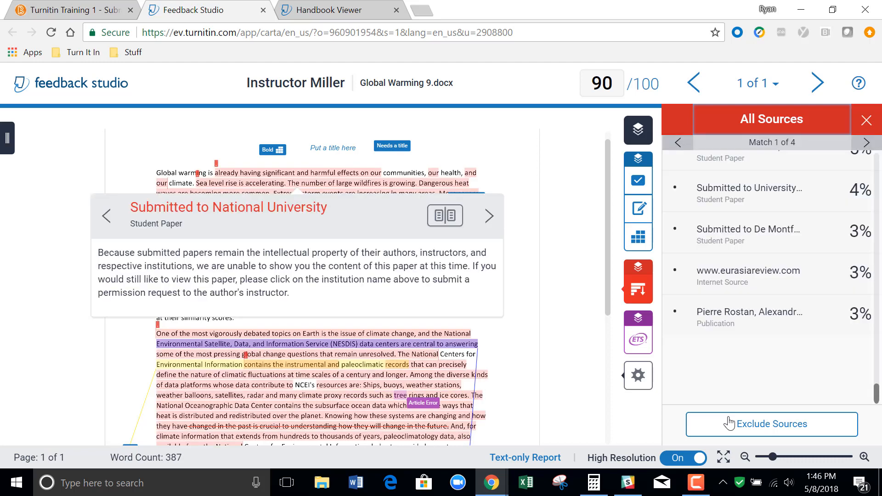
Open the similarity Filters and Settings and turn on the exclusion of quotes and bibliography.
{"action": "left_click", "coordinate": [639, 289]}
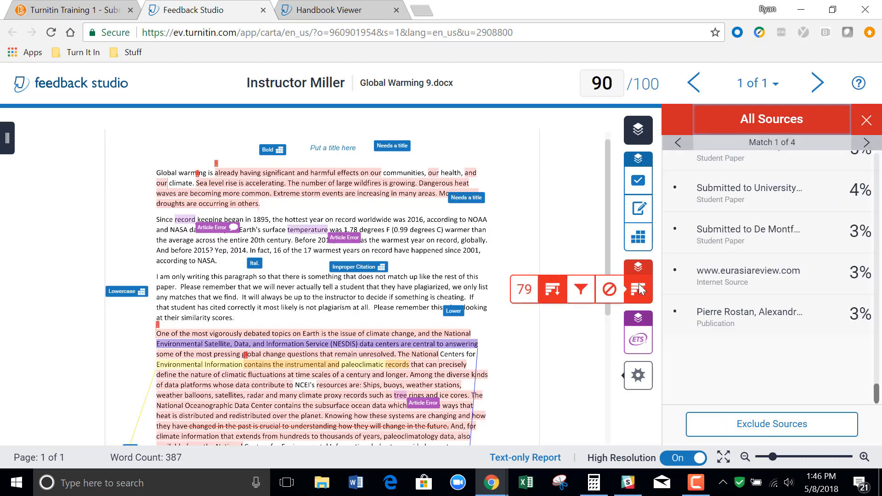
{"action": "left_click", "coordinate": [581, 288]}
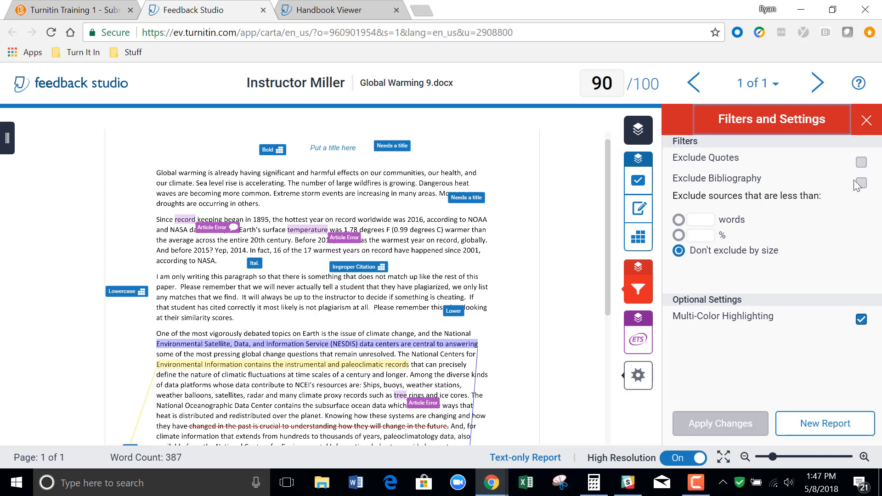
{"action": "left_click", "coordinate": [861, 162]}
{"action": "left_click", "coordinate": [861, 185]}
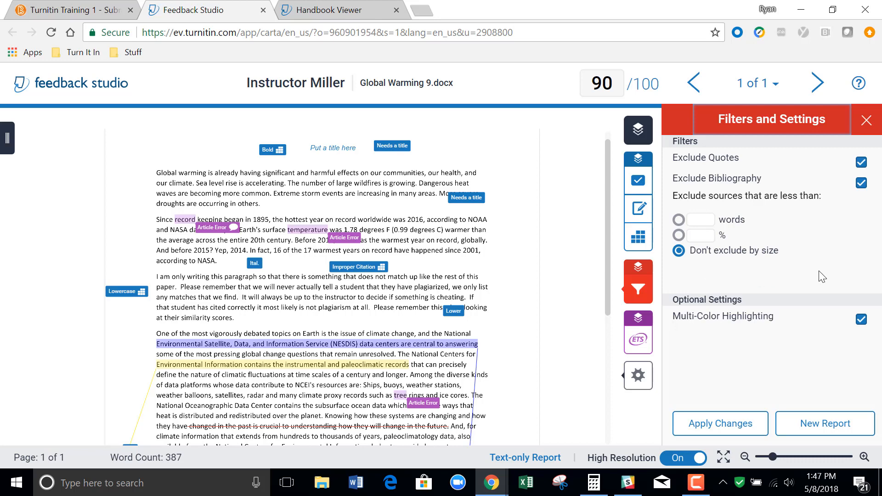
Try excluding small sources, first those under 5 %, and switch to a limit of 4 words.
{"action": "left_click", "coordinate": [679, 236]}
{"action": "left_click", "coordinate": [703, 236]}
{"action": "type", "text": "5"}
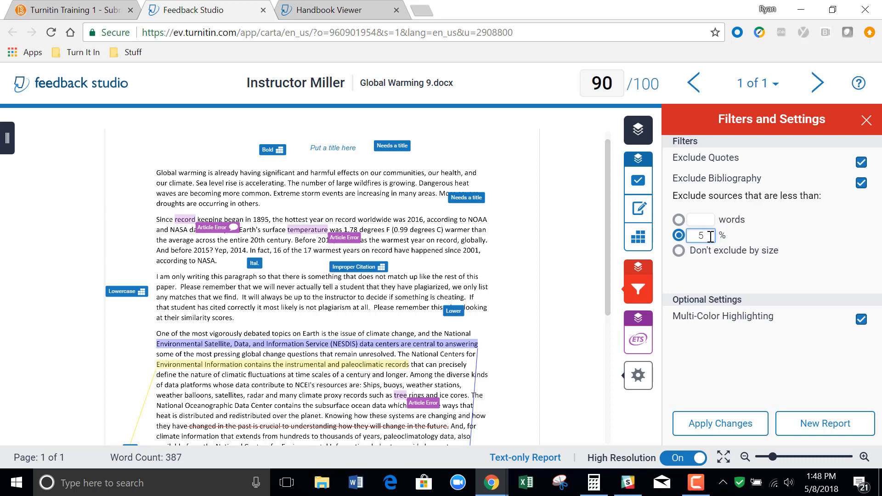
{"action": "left_click", "coordinate": [679, 221]}
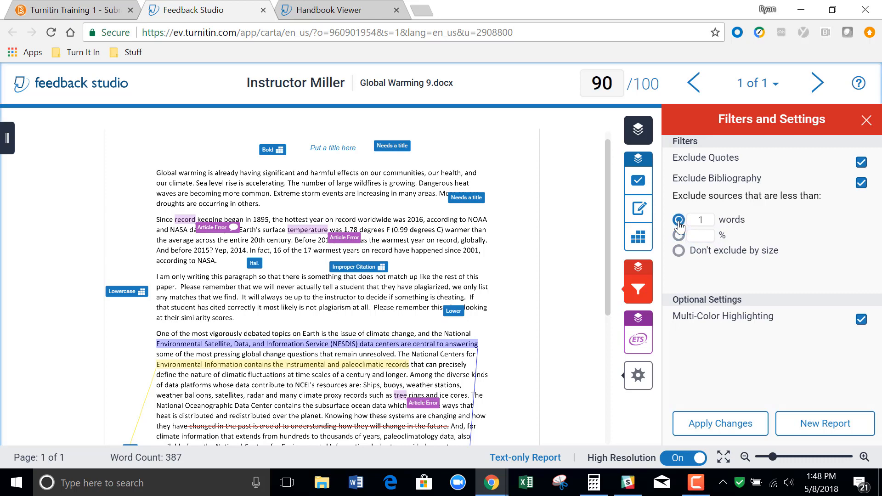
{"action": "left_click", "coordinate": [710, 220]}
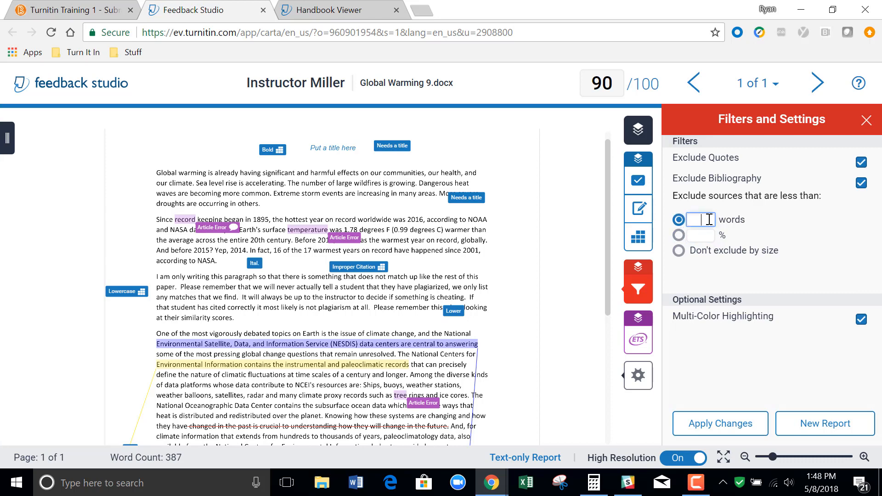
{"action": "type", "text": "4"}
Reset the filters to Don't exclude by size, with the bibliography and quotes exclusions turned off.
{"action": "left_click", "coordinate": [680, 251]}
{"action": "left_click", "coordinate": [862, 183]}
{"action": "left_click", "coordinate": [861, 162]}
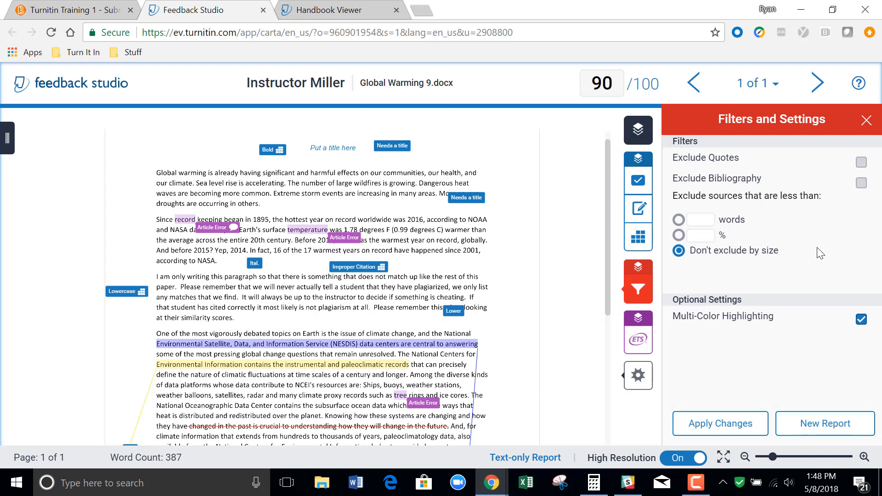
Restore the publication and the first South Dakota State student paper from the excluded sources, and show the Match Overview.
{"action": "mouse_move", "coordinate": [639, 289]}
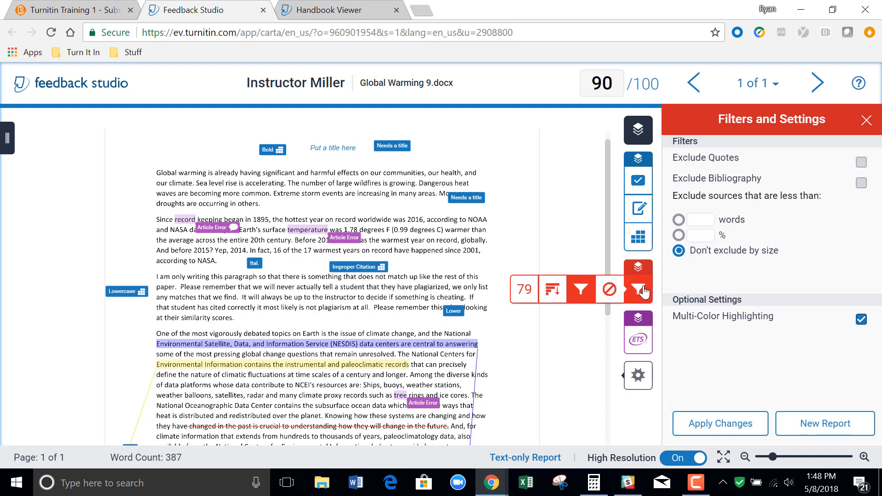
{"action": "left_click", "coordinate": [611, 290]}
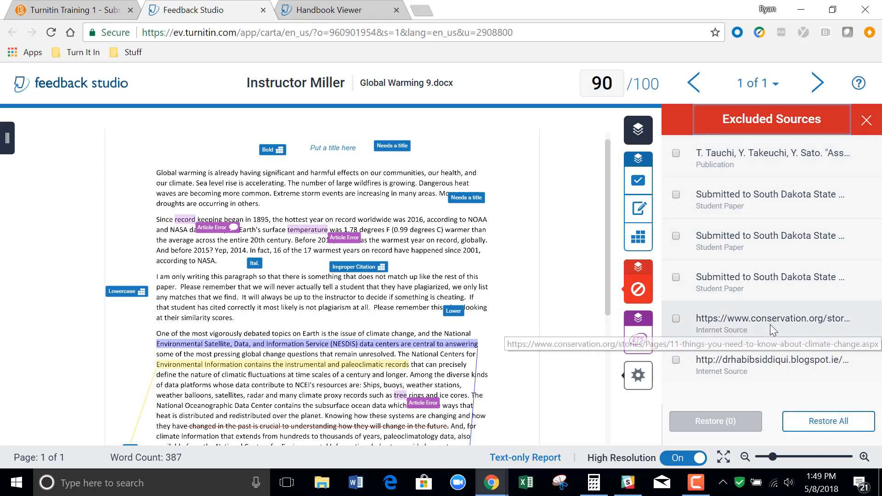
{"action": "left_click", "coordinate": [676, 194]}
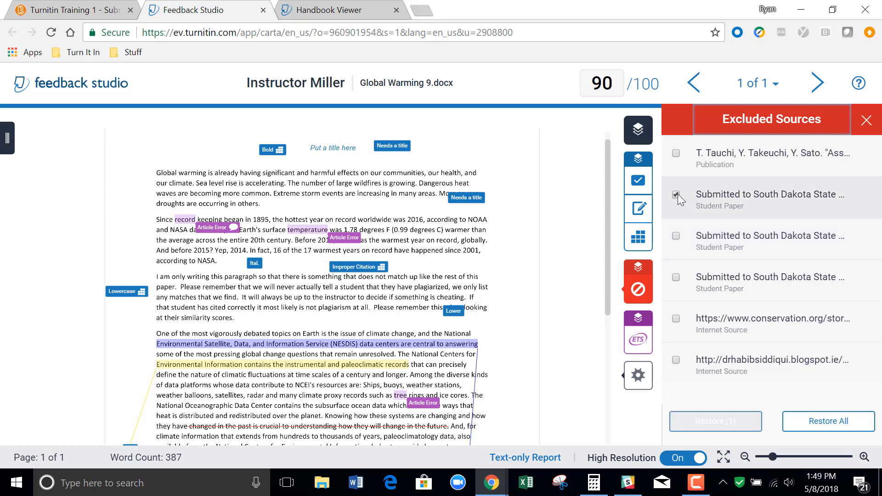
{"action": "left_click", "coordinate": [675, 154]}
{"action": "left_click", "coordinate": [728, 421]}
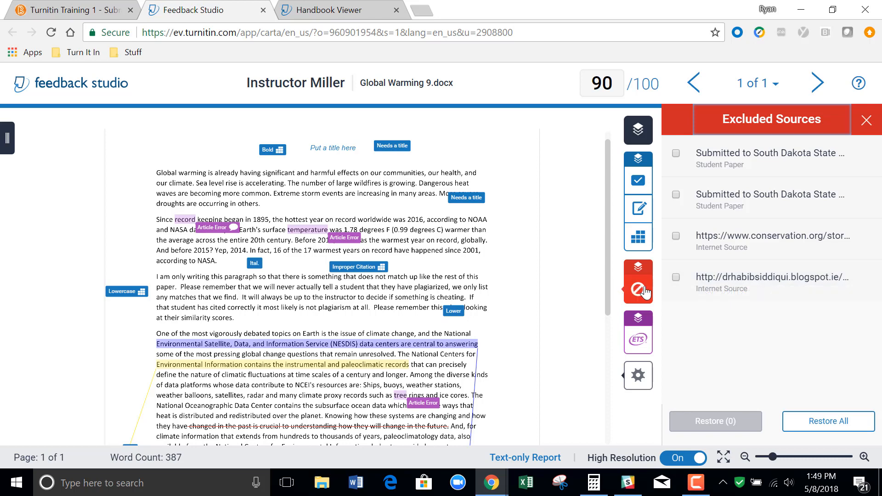
{"action": "mouse_move", "coordinate": [646, 292]}
{"action": "left_click", "coordinate": [524, 289]}
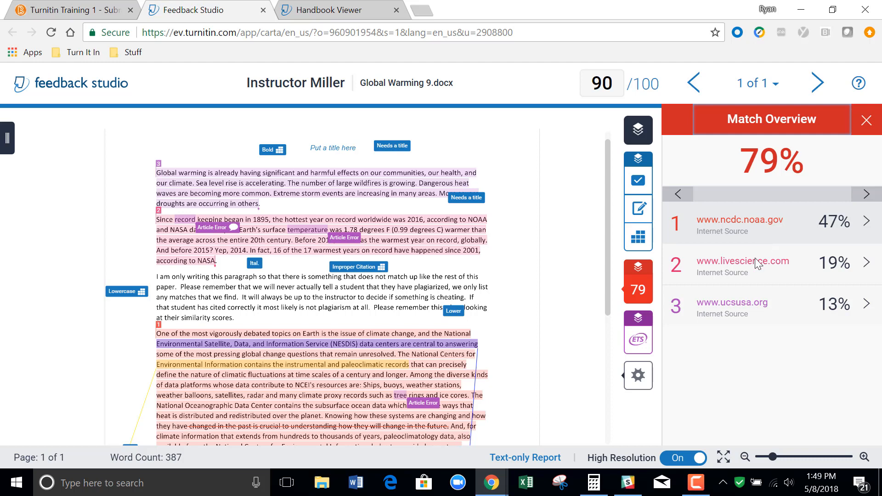
Open the e-rater results and dismiss the Article Error mark on "temperature" in the second paragraph.
{"action": "left_click", "coordinate": [639, 339]}
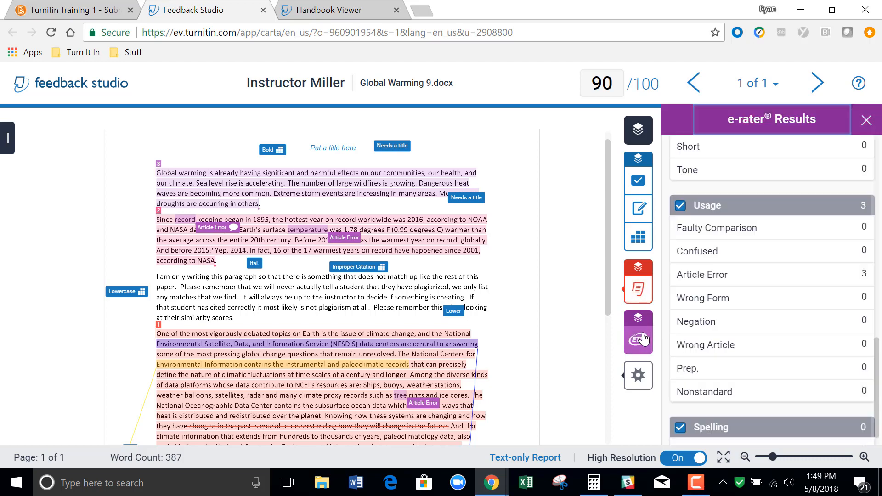
{"action": "left_click", "coordinate": [878, 209]}
{"action": "left_click_drag", "start_coordinate": [875, 203], "coordinate": [873, 147]}
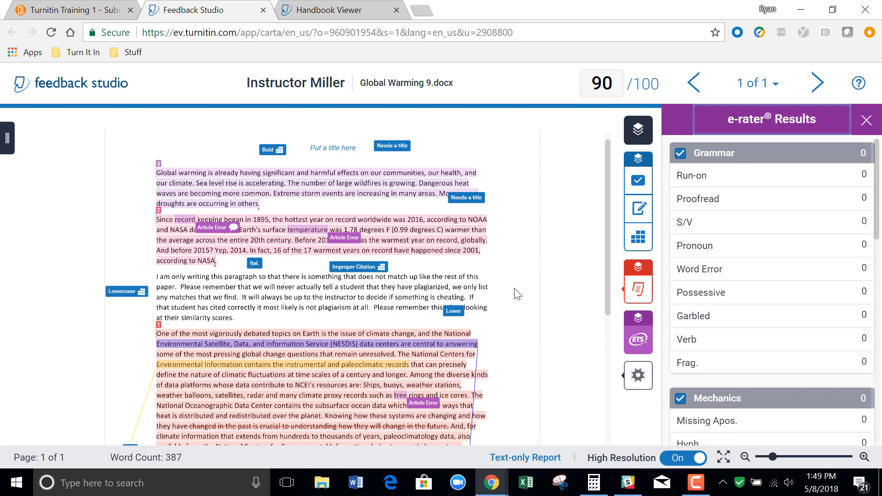
{"action": "left_click", "coordinate": [353, 245]}
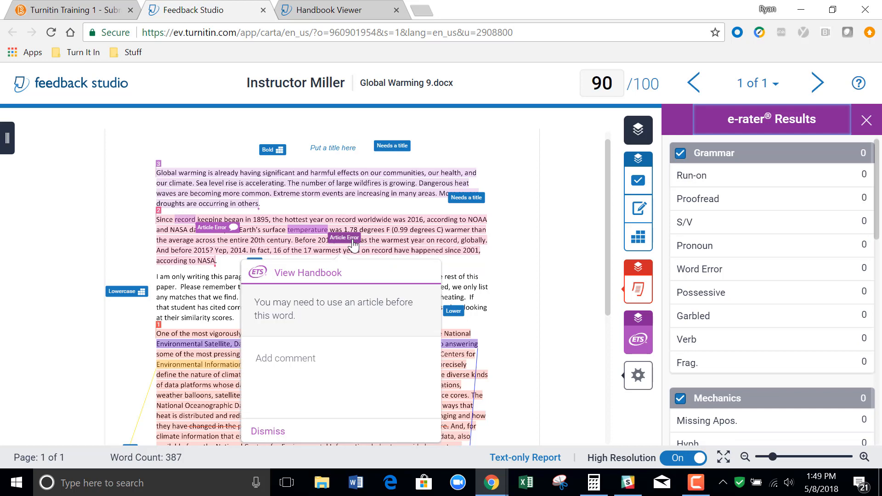
{"action": "left_click", "coordinate": [269, 432]}
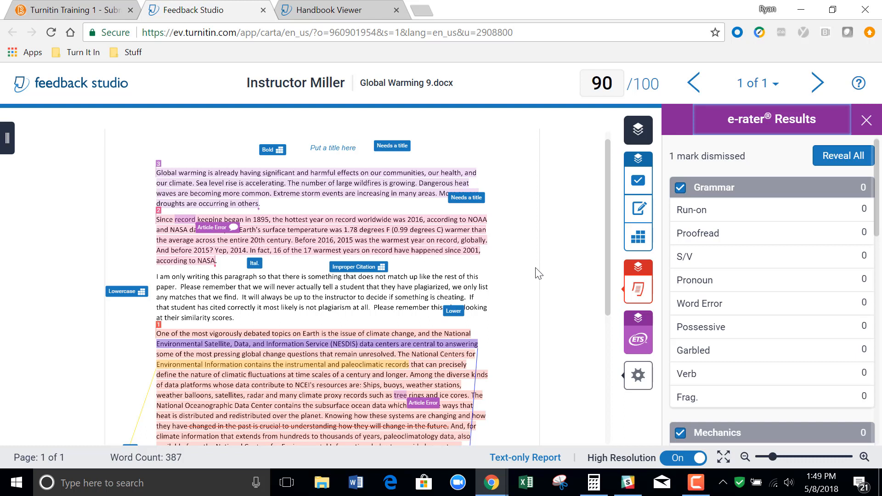
Open the submission information and review the paper's submission details and the iOS access section.
{"action": "left_click", "coordinate": [638, 376]}
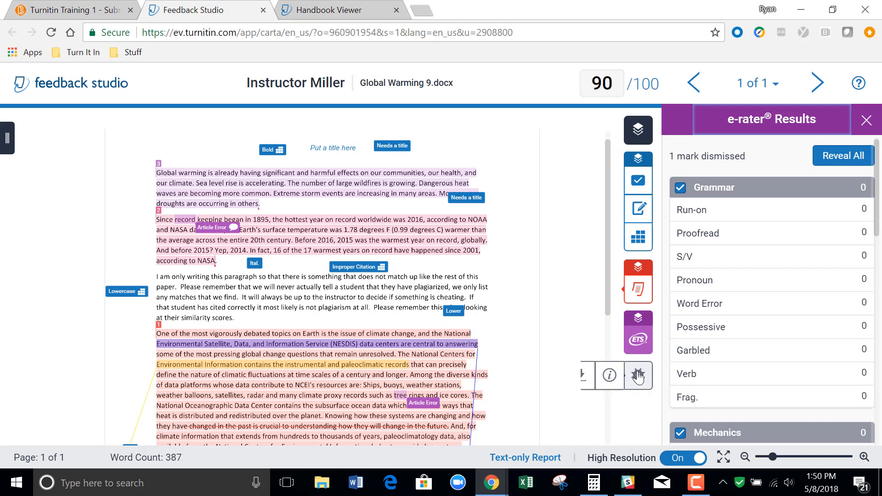
{"action": "left_click", "coordinate": [610, 375]}
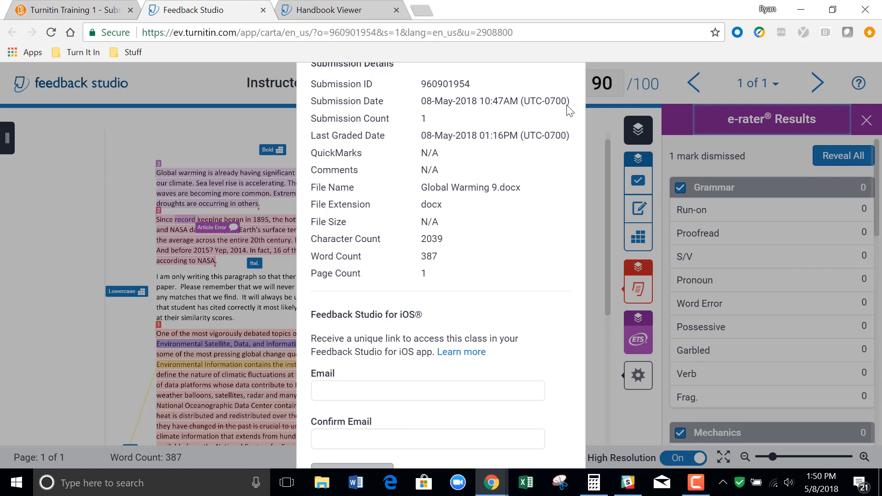
{"action": "left_click", "coordinate": [833, 10]}
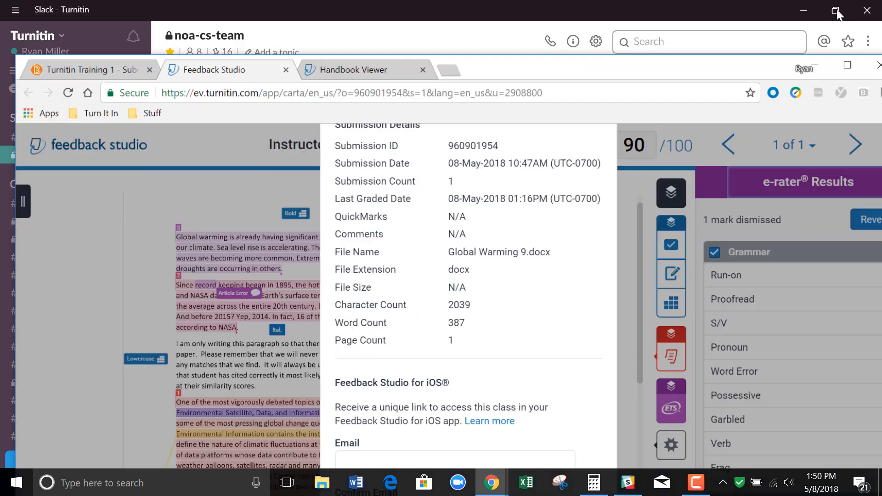
{"action": "left_click_drag", "start_coordinate": [766, 81], "coordinate": [746, 15]}
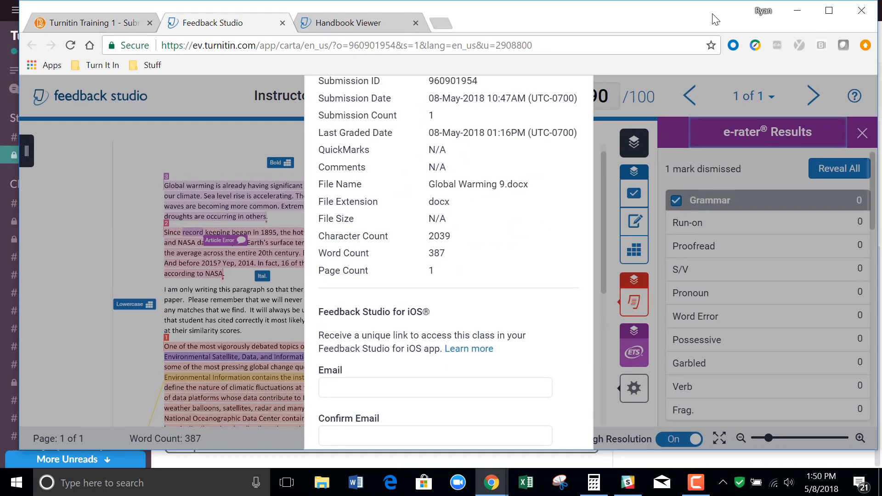
{"action": "left_click", "coordinate": [830, 11]}
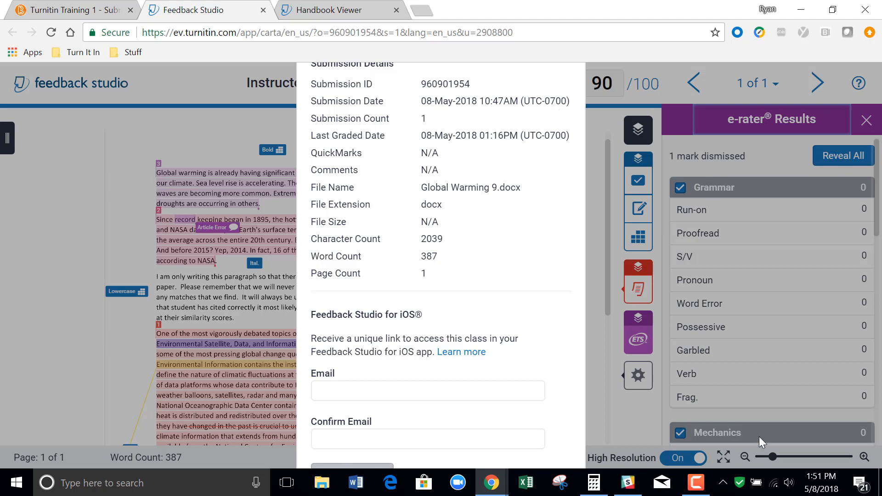
{"action": "left_click", "coordinate": [696, 482]}
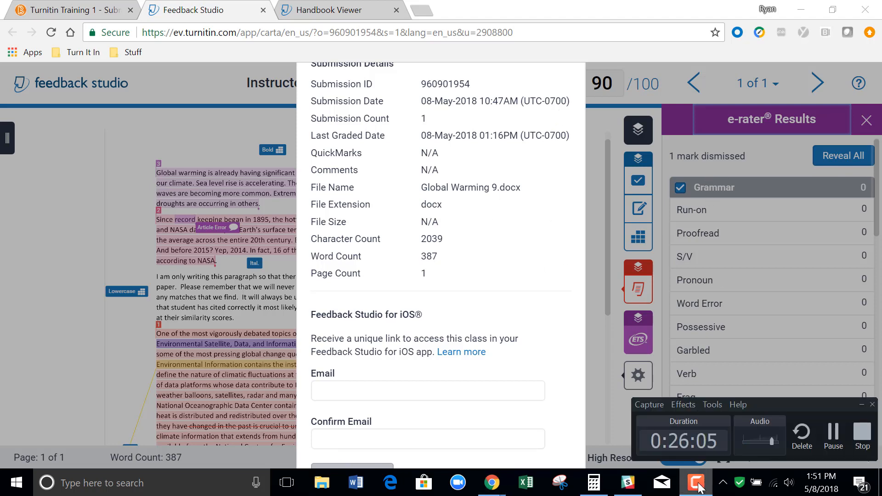
{"action": "left_click", "coordinate": [836, 441]}
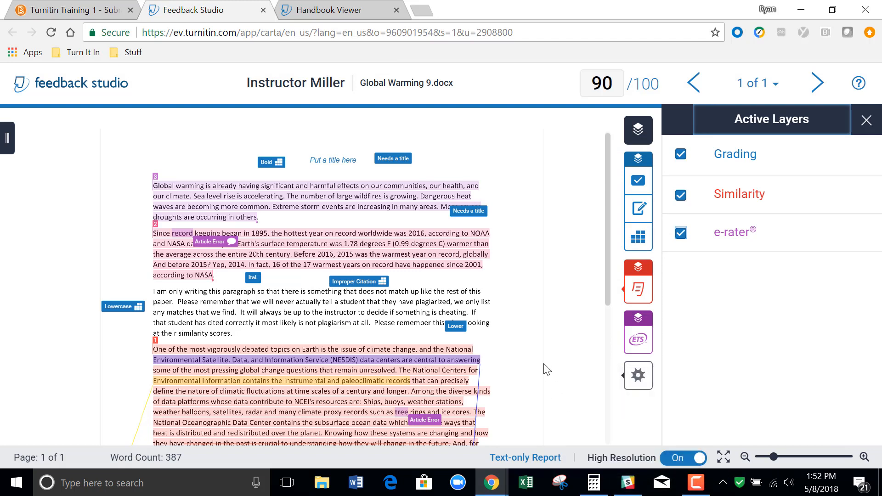
{"action": "left_click", "coordinate": [636, 378]}
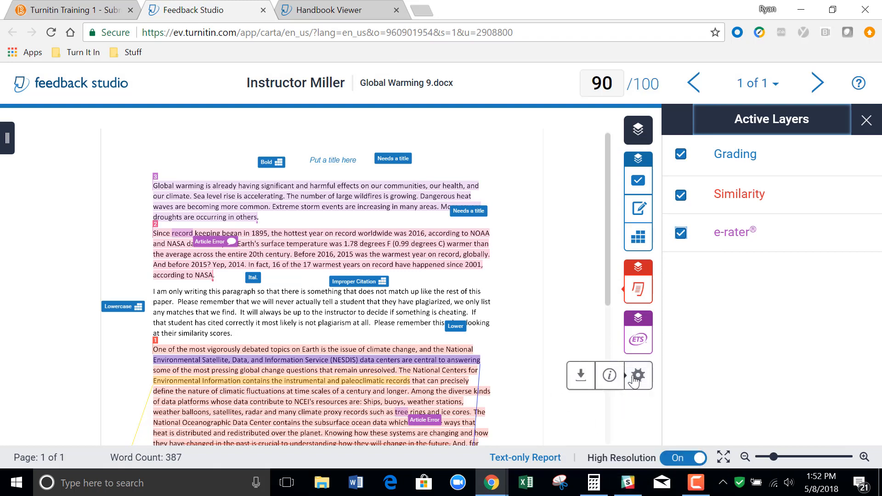
{"action": "left_click", "coordinate": [581, 376]}
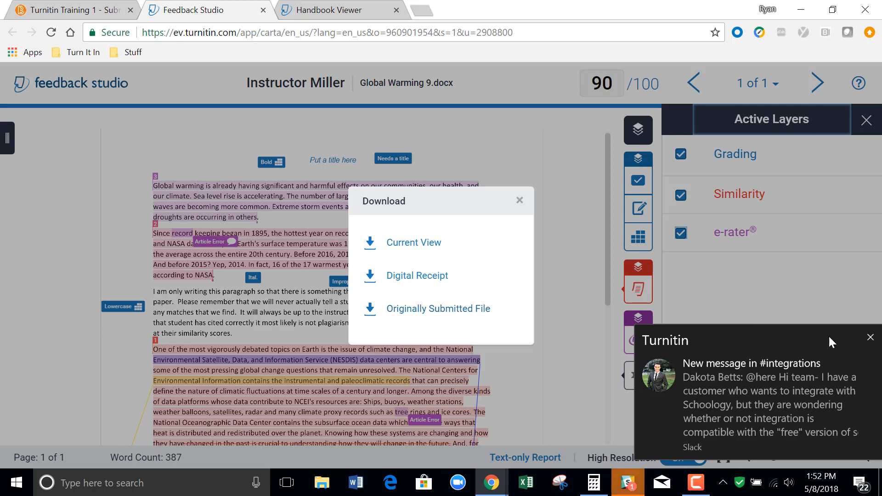
{"action": "left_click", "coordinate": [871, 337]}
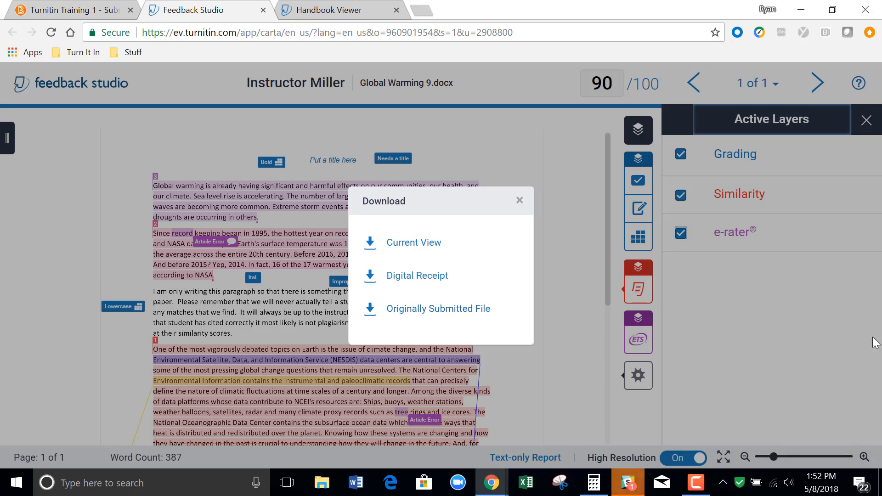
{"action": "left_click", "coordinate": [520, 200]}
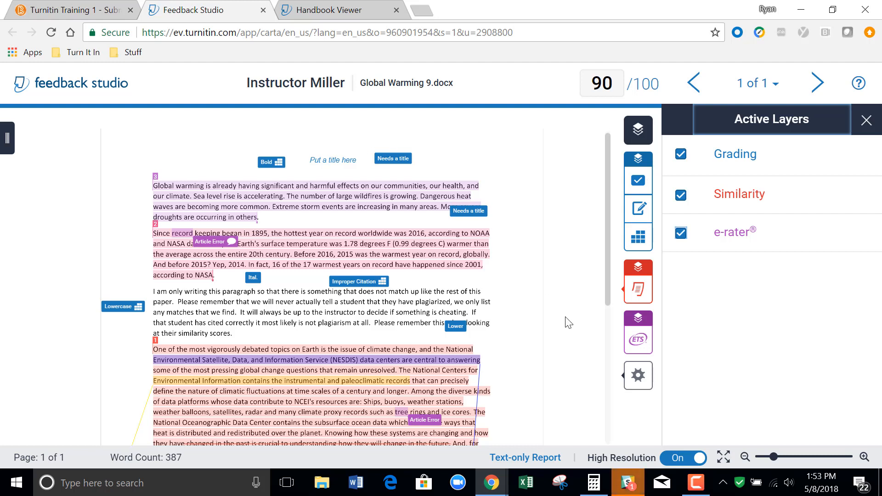
Download the current view of the graded paper as a PDF and open the downloaded file.
{"action": "left_click", "coordinate": [637, 375]}
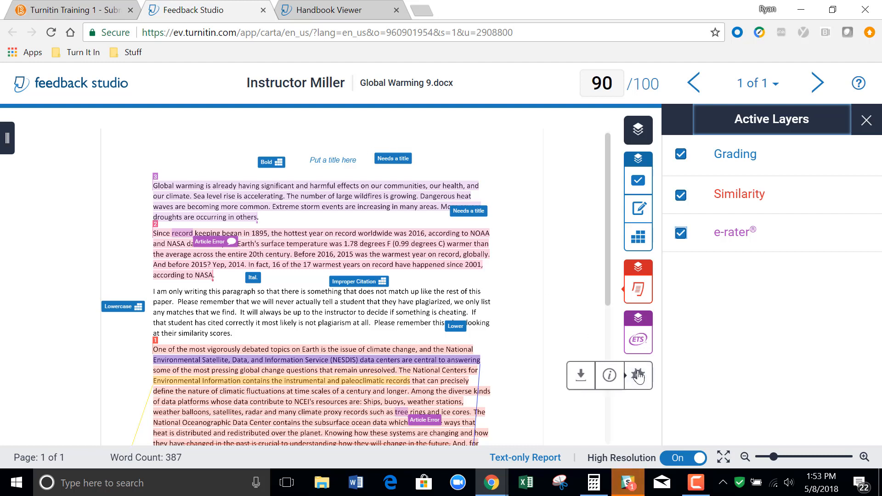
{"action": "left_click", "coordinate": [581, 375]}
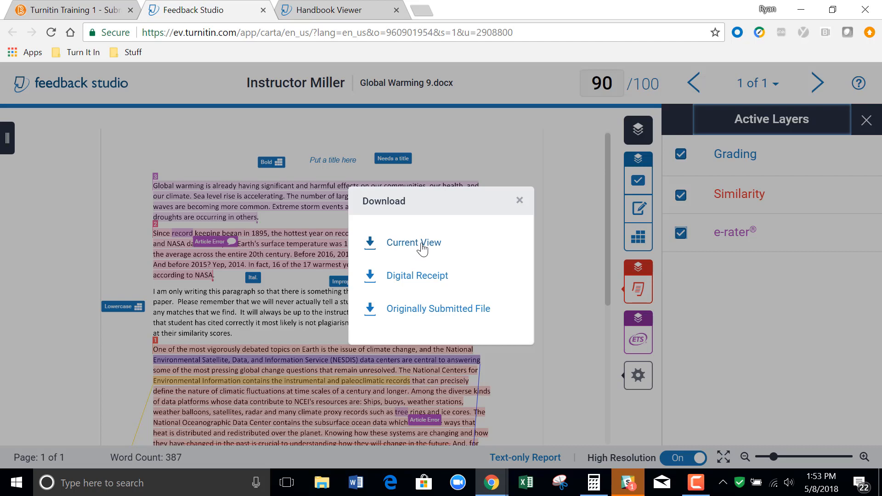
{"action": "left_click", "coordinate": [422, 248]}
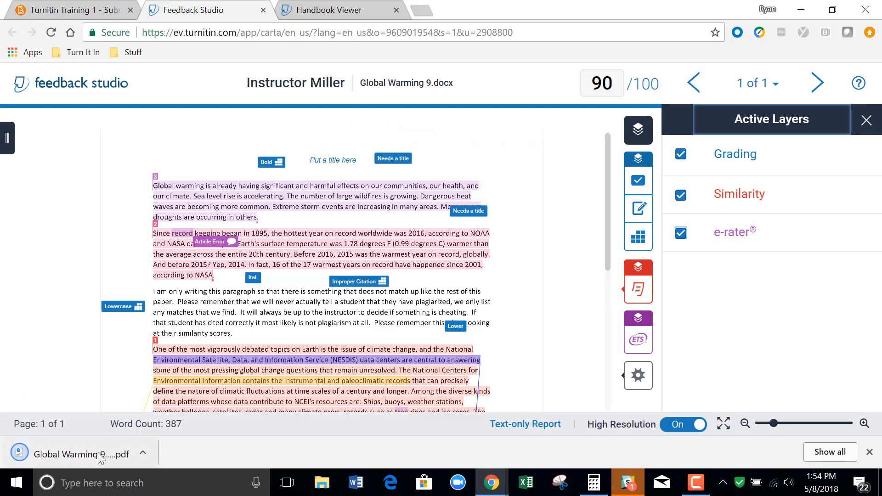
{"action": "left_click", "coordinate": [90, 455]}
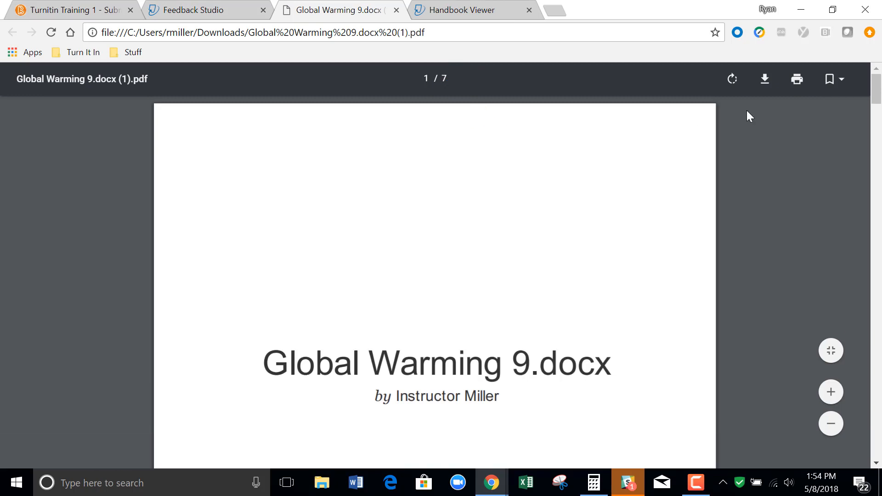
Examine the downloaded PDF's originality report, grading comments and Persuasive Paper rubric through to the final pages.
{"action": "left_click_drag", "start_coordinate": [879, 87], "coordinate": [880, 100]}
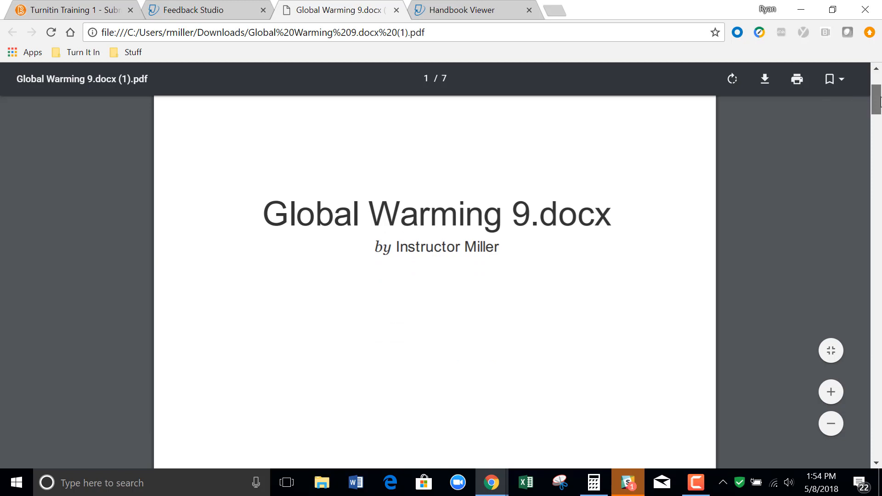
{"action": "left_click_drag", "start_coordinate": [880, 100], "coordinate": [880, 195]}
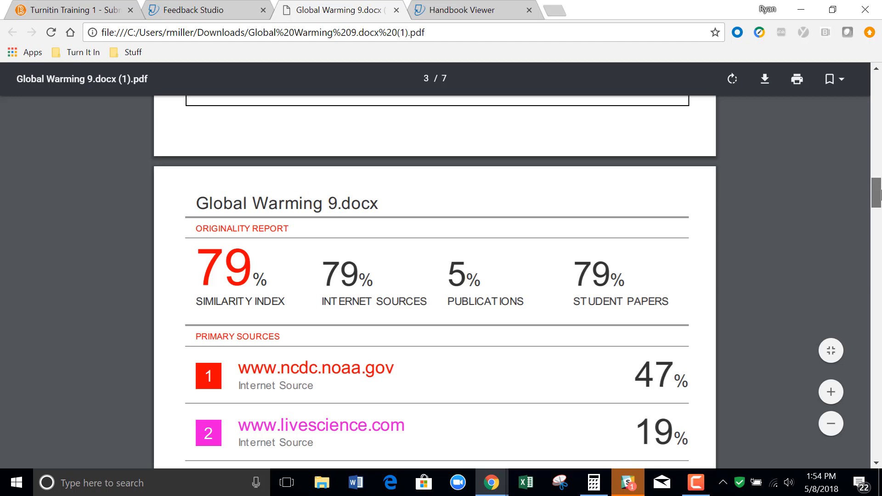
{"action": "left_click_drag", "start_coordinate": [880, 195], "coordinate": [881, 278]}
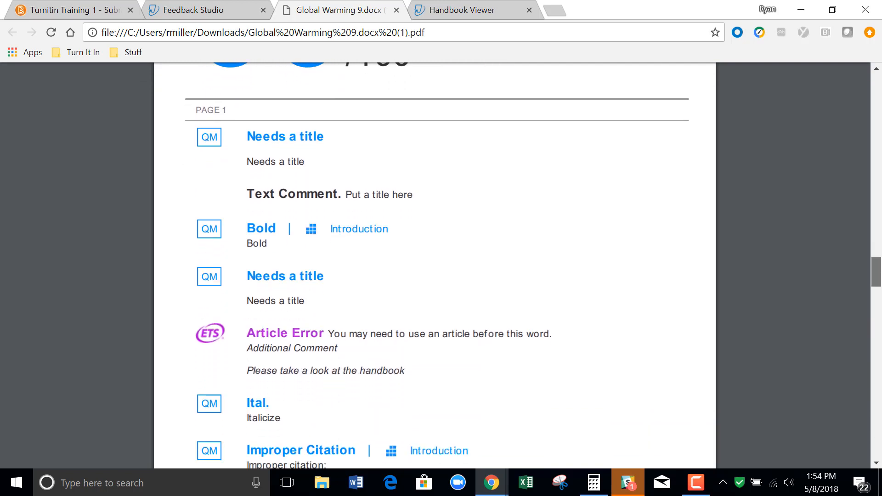
{"action": "scroll", "coordinate": [435, 265], "scroll_direction": "down", "scroll_amount": 5}
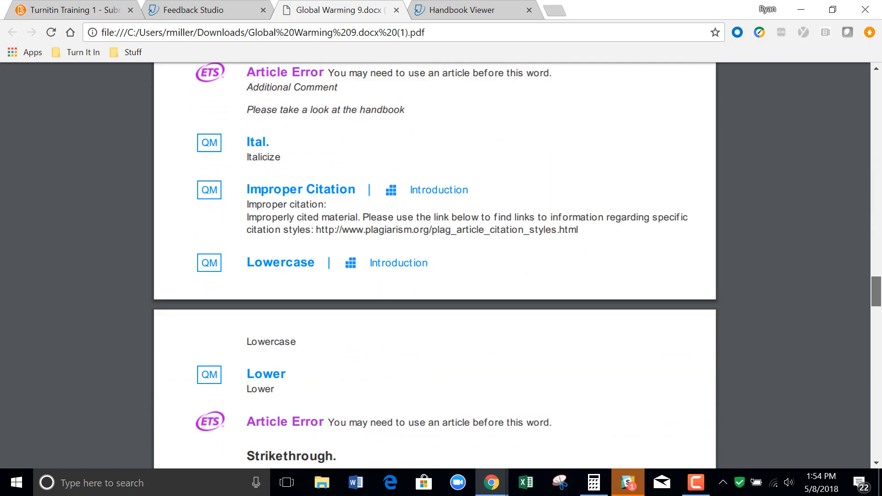
{"action": "left_click_drag", "start_coordinate": [881, 296], "coordinate": [881, 367]}
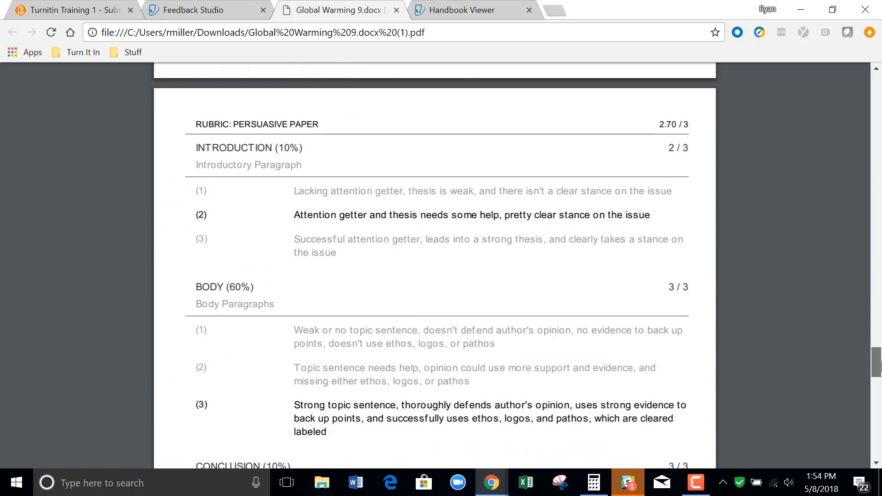
{"action": "left_click_drag", "start_coordinate": [881, 367], "coordinate": [880, 407]}
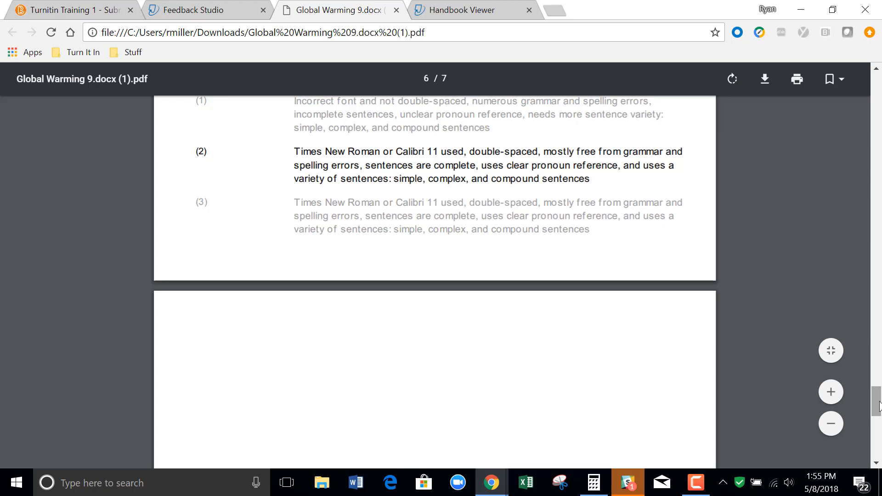
Return to the paper in Feedback Studio and review its download options, closing them without downloading anything.
{"action": "left_click", "coordinate": [221, 12]}
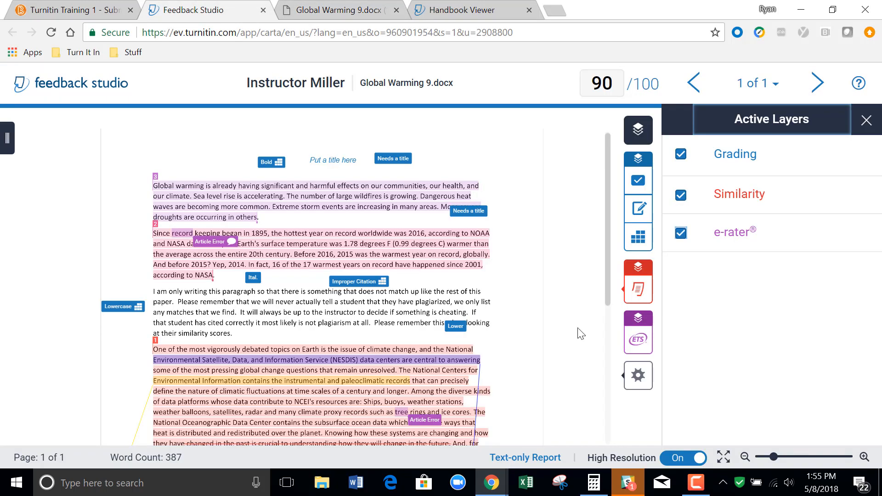
{"action": "mouse_move", "coordinate": [638, 376]}
{"action": "left_click", "coordinate": [576, 382]}
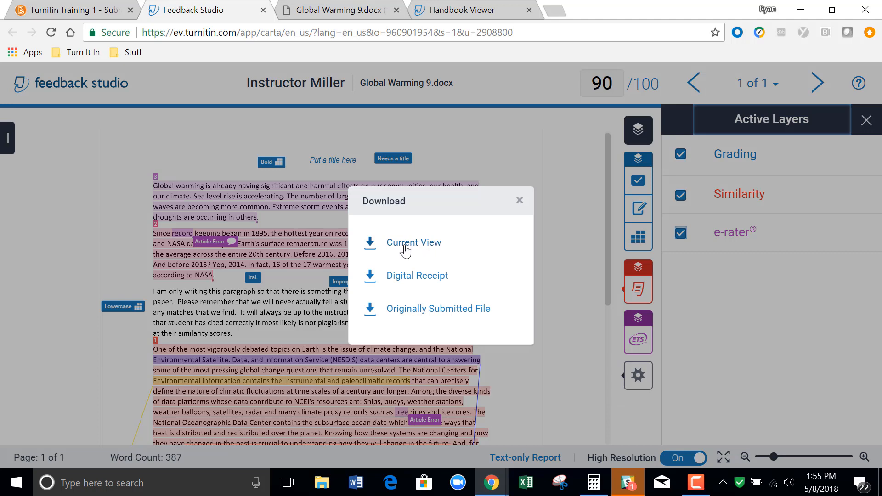
{"action": "left_click", "coordinate": [518, 202]}
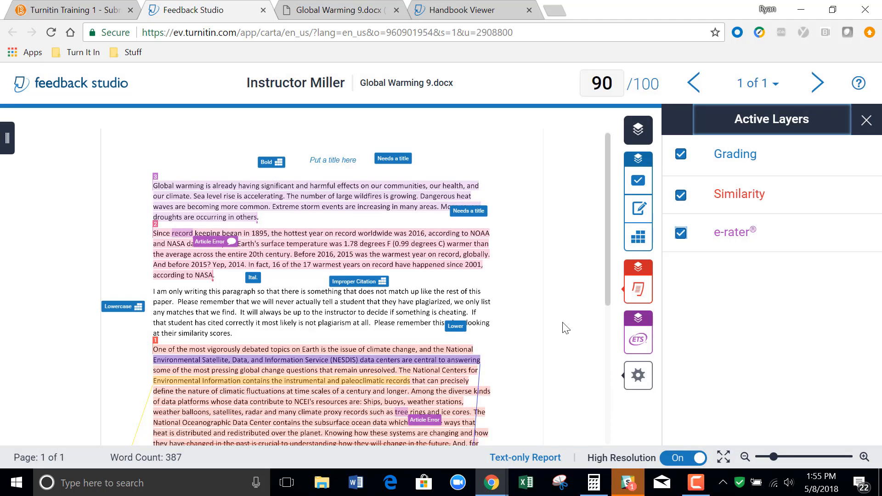
Open the paper's text-only originality report, look over its matched sources and go to the Document Viewer.
{"action": "left_click", "coordinate": [536, 461]}
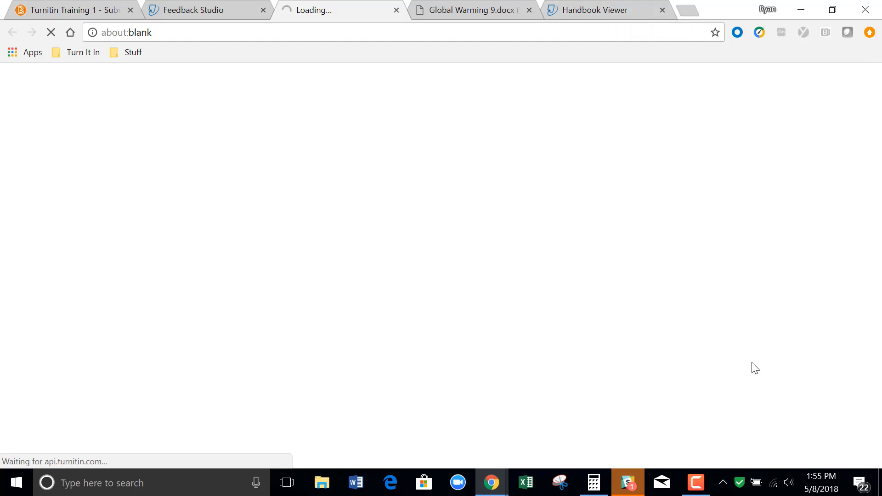
{"action": "left_click", "coordinate": [696, 483]}
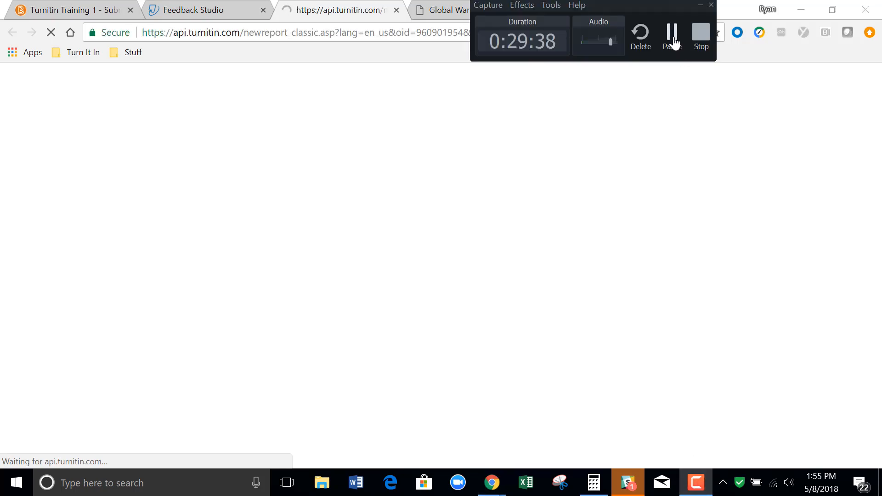
{"action": "left_click", "coordinate": [672, 36]}
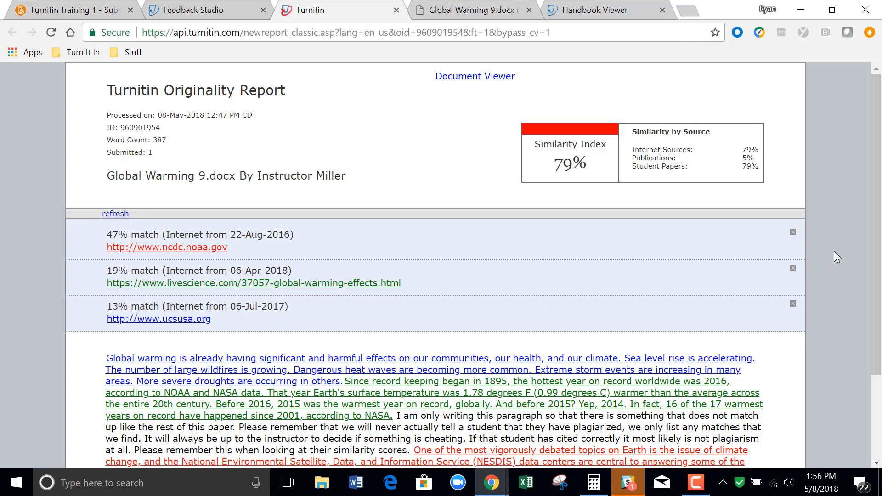
{"action": "mouse_move", "coordinate": [877, 240]}
{"action": "left_mouse_down"}
{"action": "mouse_move", "coordinate": [881, 349]}
{"action": "mouse_move", "coordinate": [878, 229]}
{"action": "left_mouse_up"}
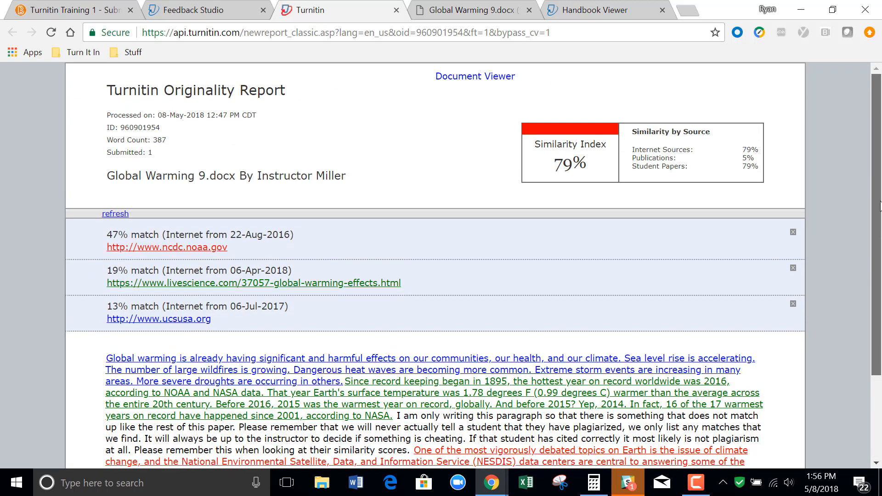
{"action": "left_click", "coordinate": [465, 79]}
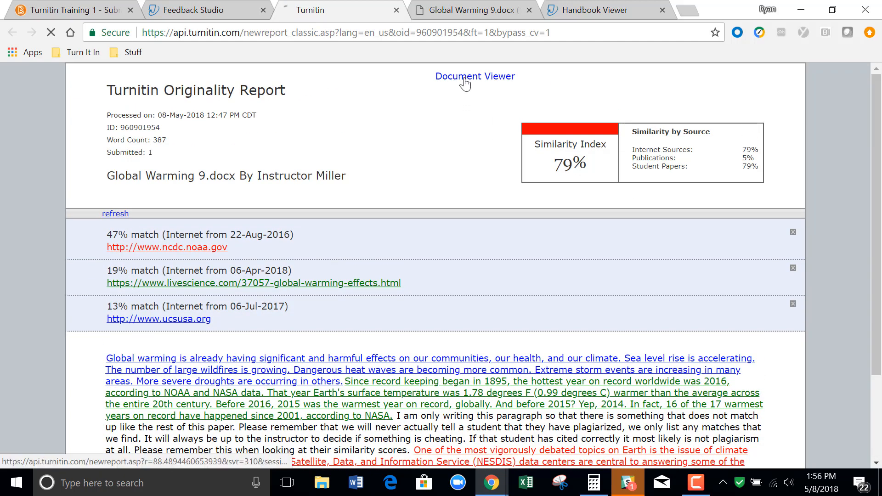